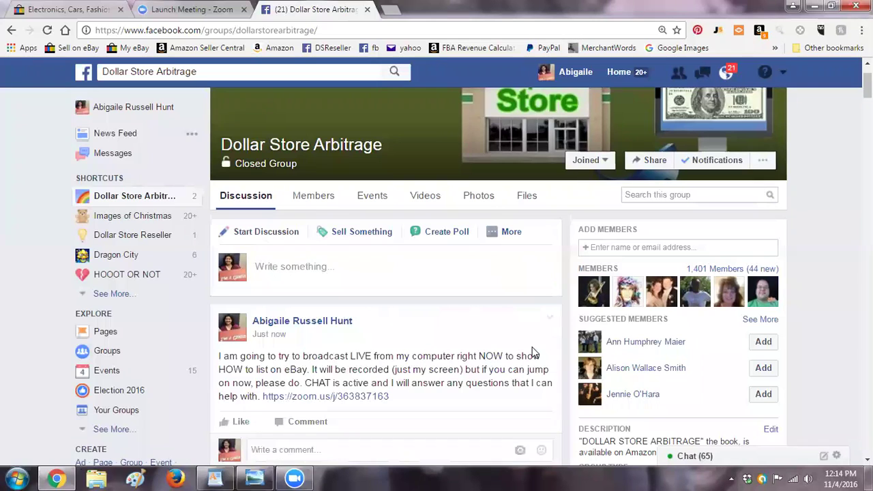
Switch to the eBay home page and review the prepared Barbie lot description in the WordPad document
click(185, 9)
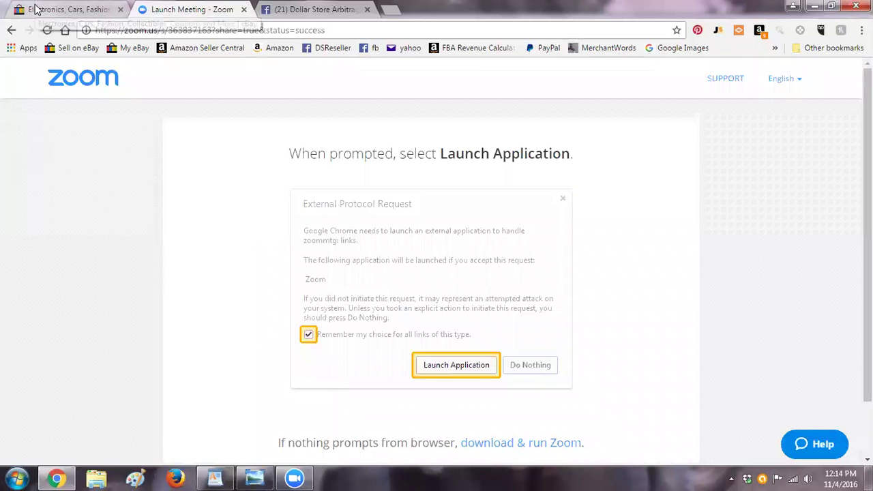
click(36, 10)
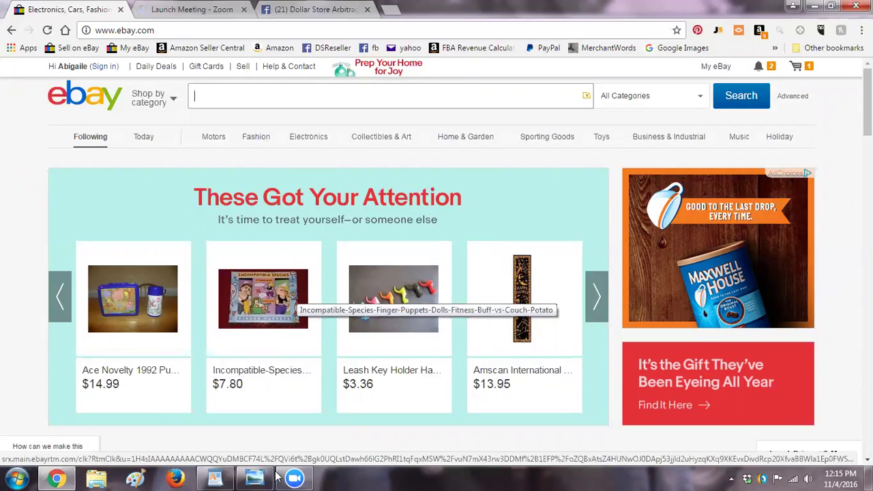
click(216, 476)
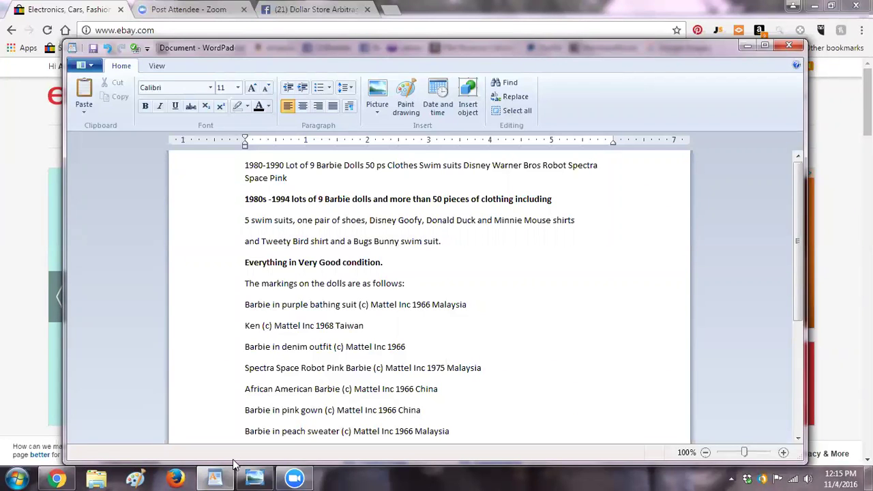
click(218, 477)
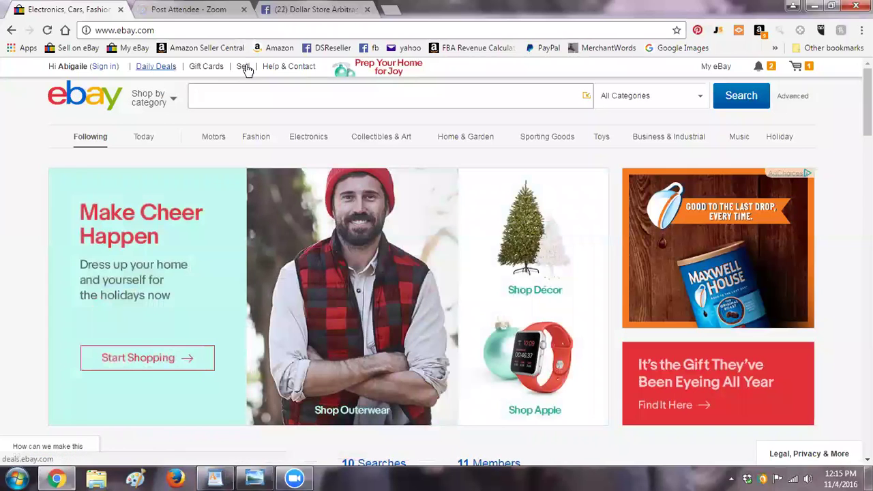
Open eBay's selling area and sign in to the seller account with the filled-in credentials
click(246, 66)
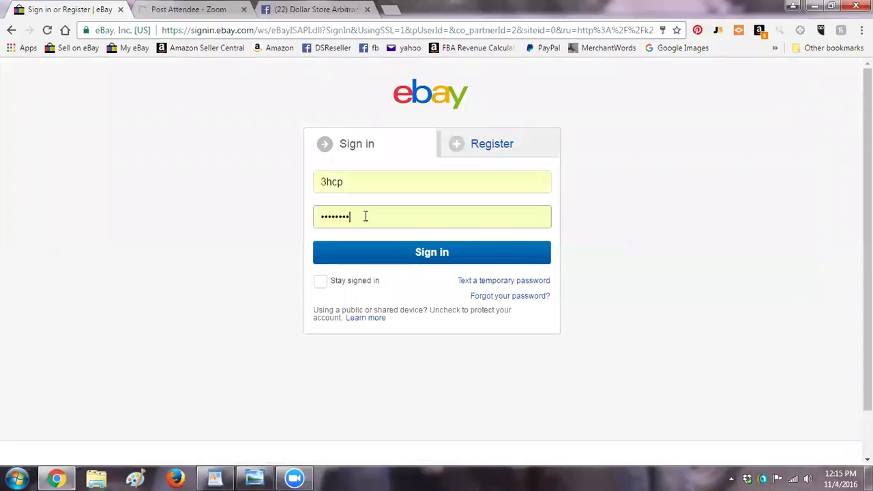
click(407, 255)
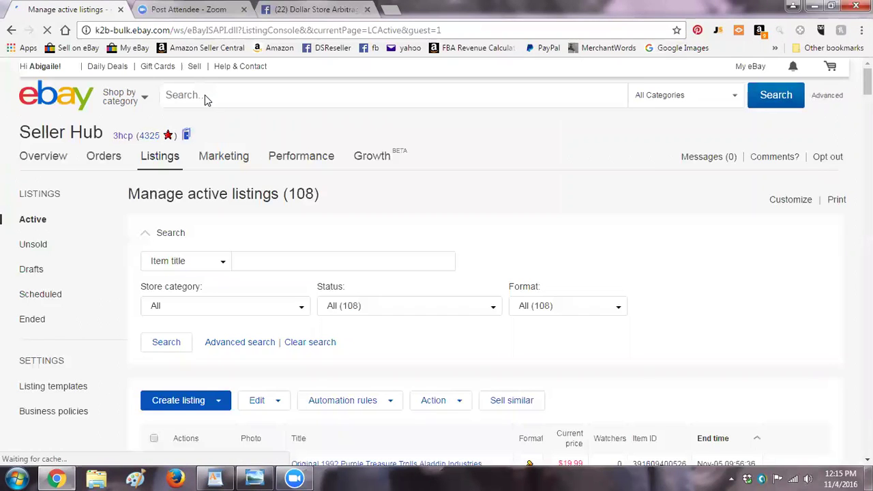
Search all eBay categories for "barbie lot"
click(200, 95)
text(barbie)
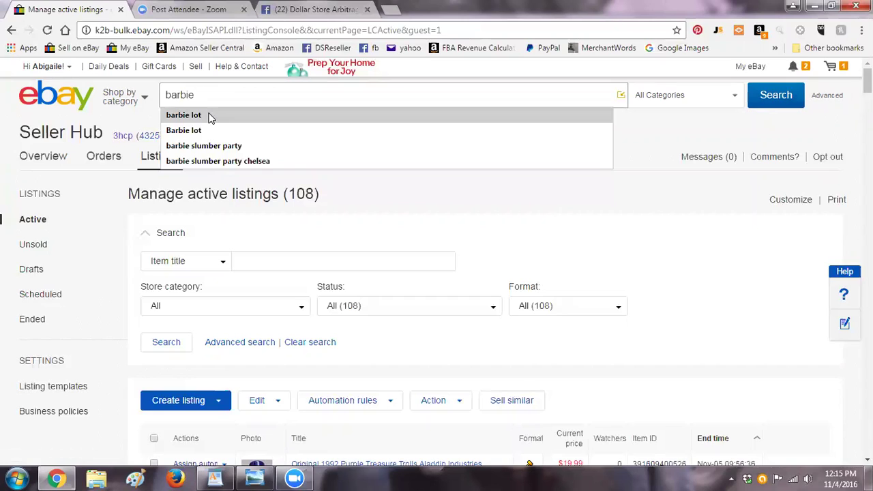
click(208, 114)
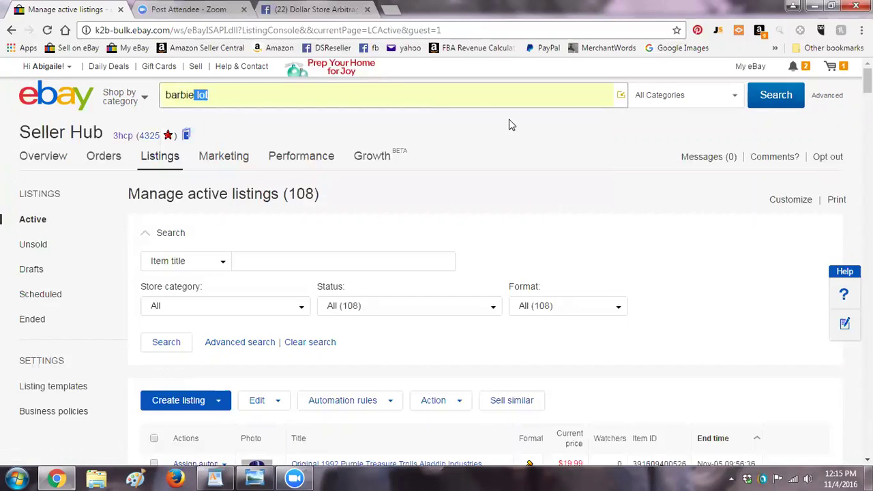
click(780, 91)
click(780, 92)
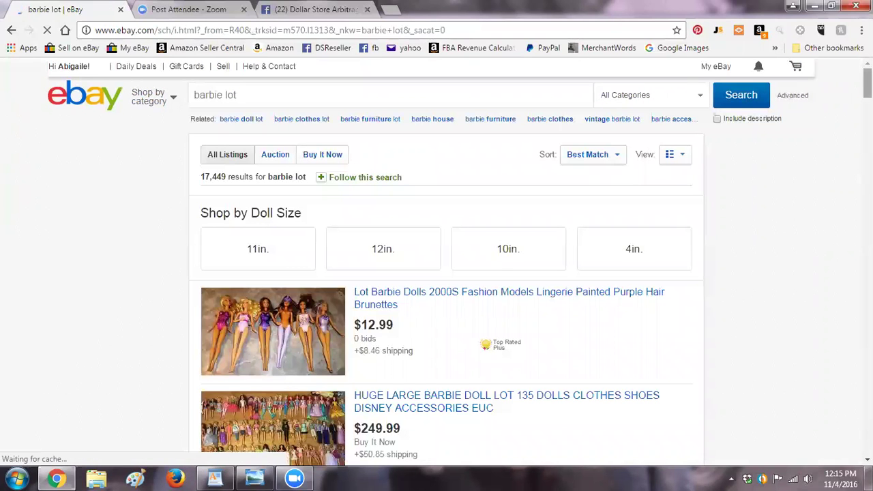
Look over the active Barbie lots and filter the results to completed listings only
scroll(436, 273, down, 5)
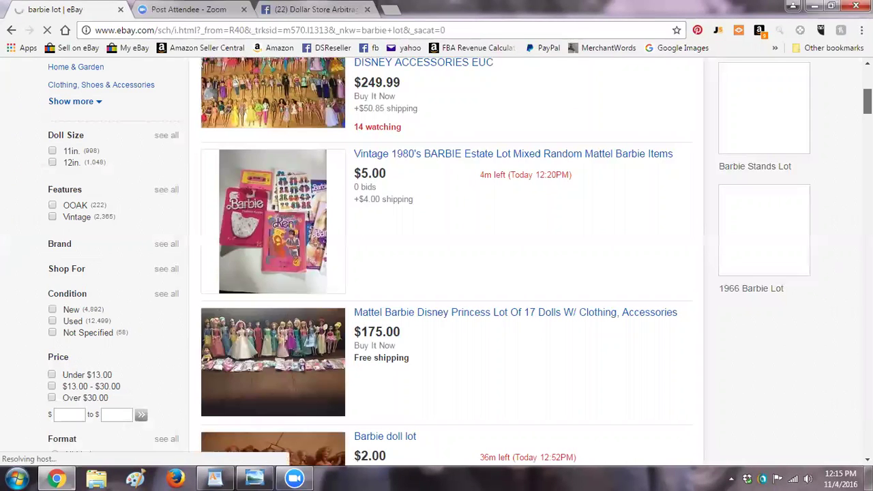
scroll(437, 272, down, 1)
scroll(164, 154, down, 4)
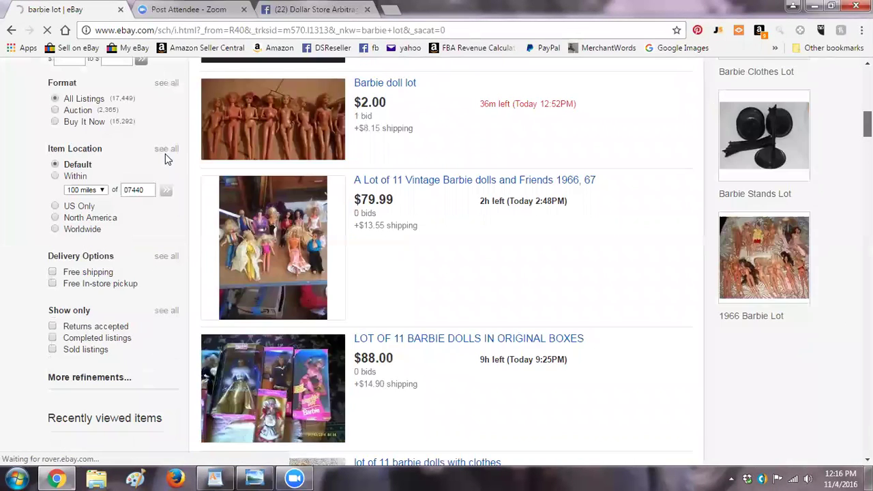
scroll(165, 154, down, 6)
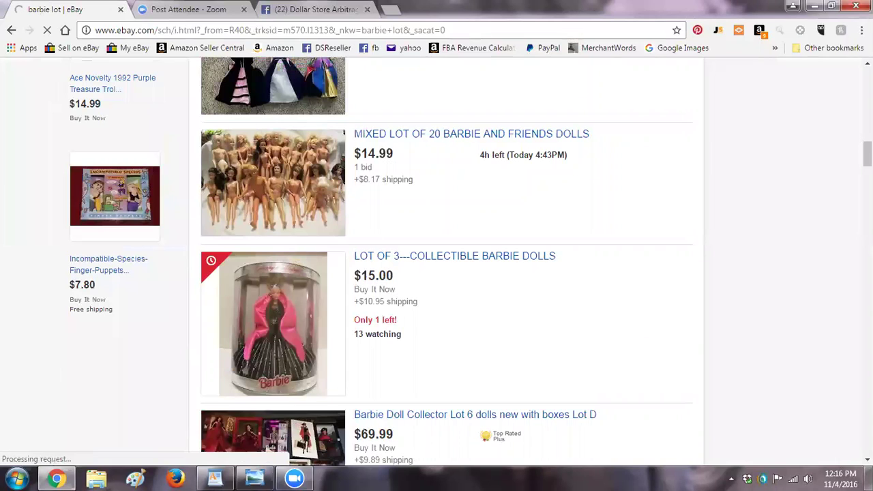
scroll(447, 259, up, 2)
scroll(66, 211, up, 3)
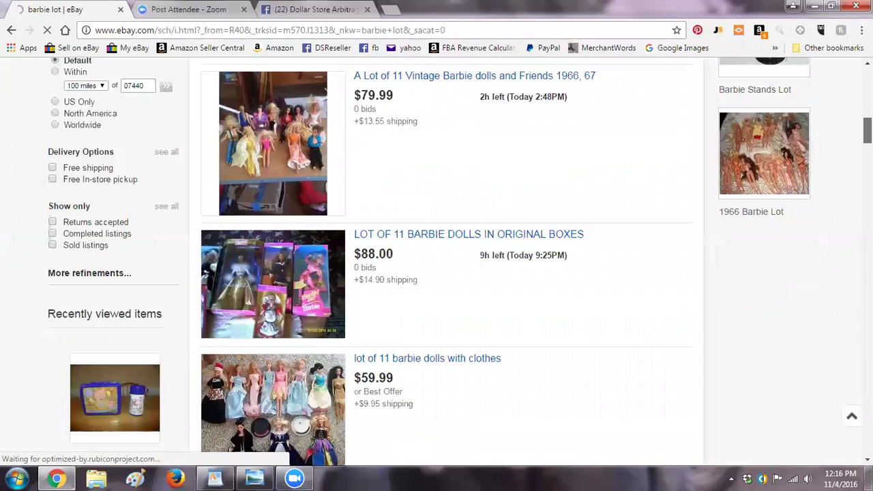
click(53, 236)
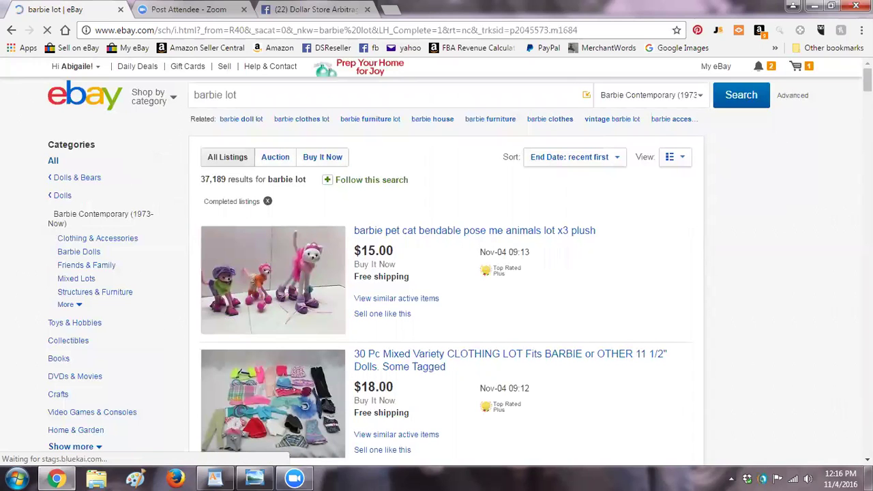
Examine the completed Barbie lot listings for which kinds of lots sold and at what prices
scroll(436, 273, down, 10)
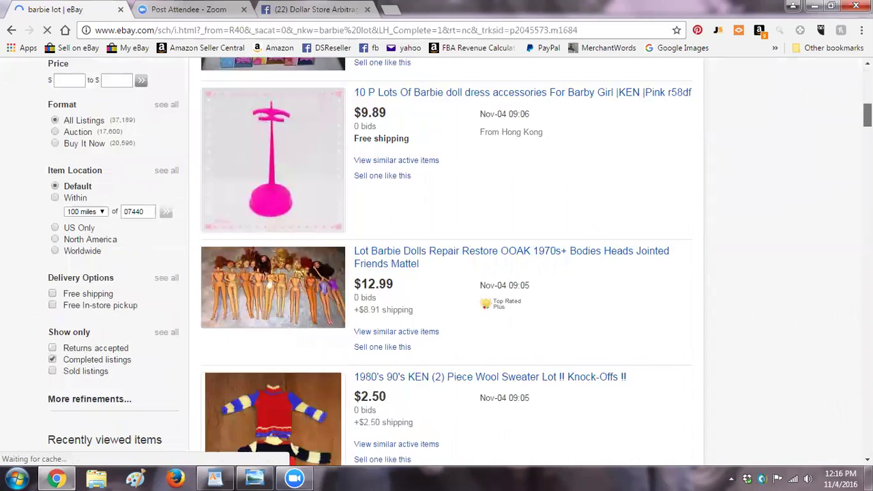
scroll(436, 273, down, 2)
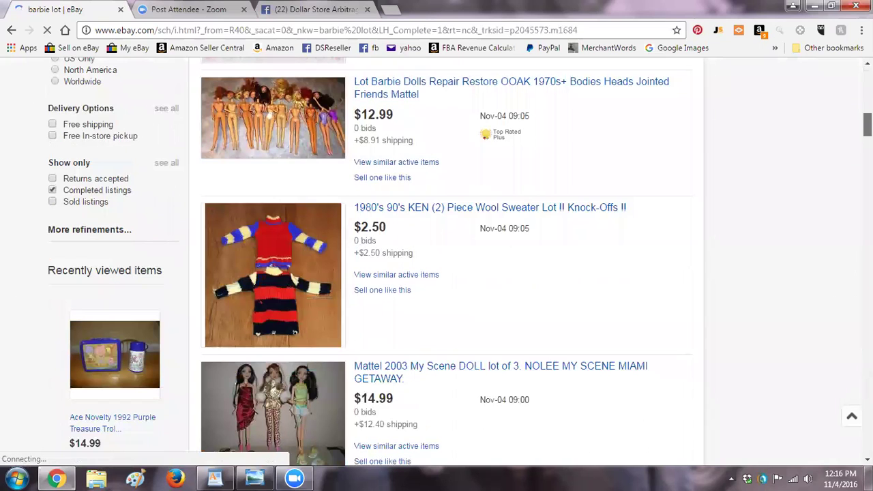
scroll(437, 273, down, 7)
scroll(436, 272, down, 2)
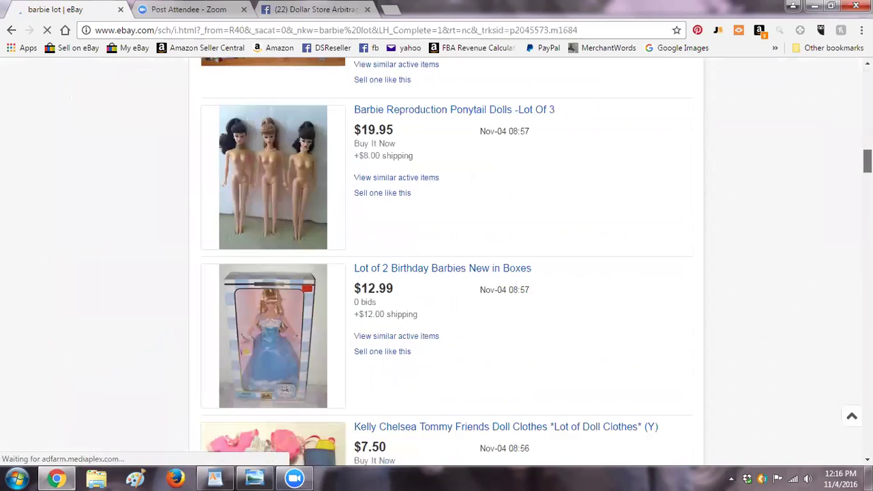
scroll(436, 273, up, 6)
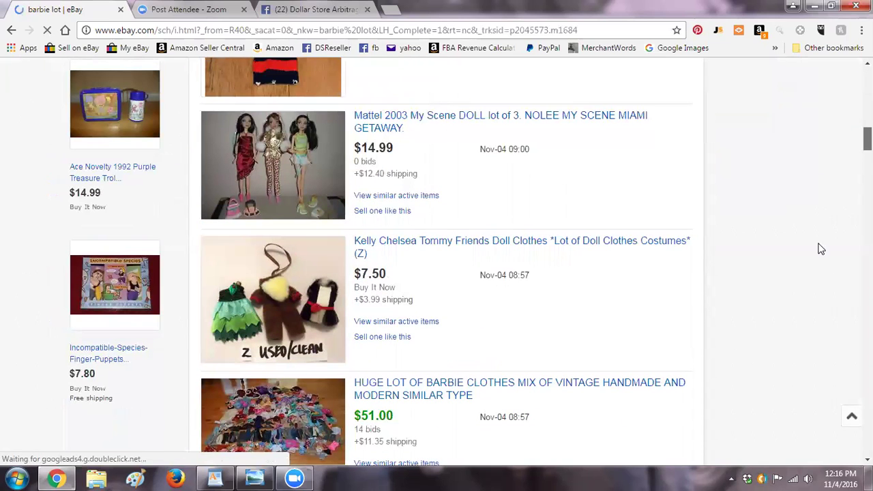
scroll(811, 246, down, 6)
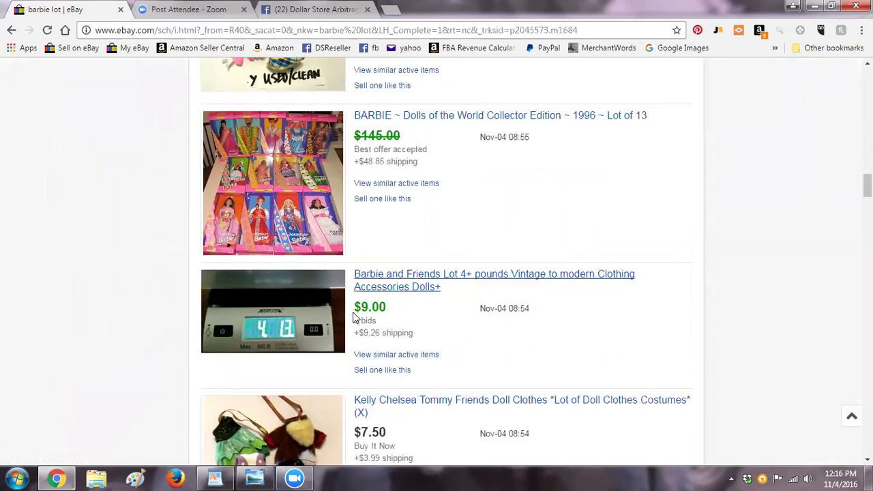
scroll(447, 263, down, 5)
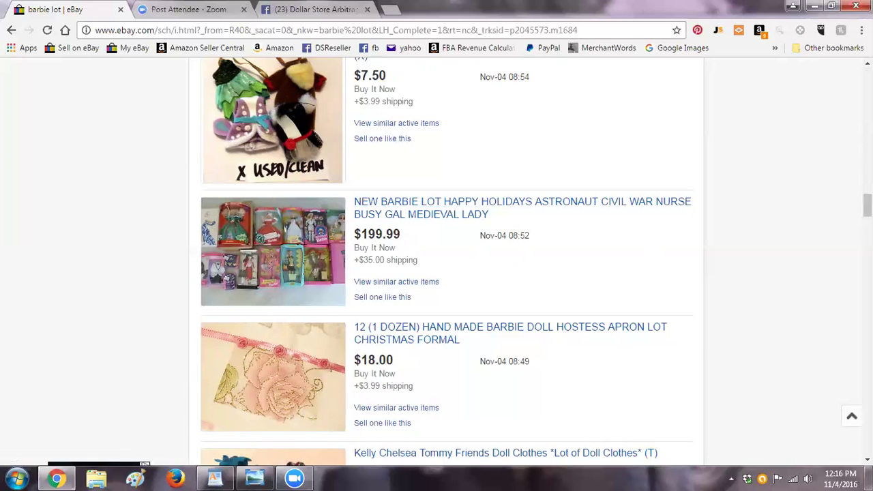
scroll(867, 205, down, 4)
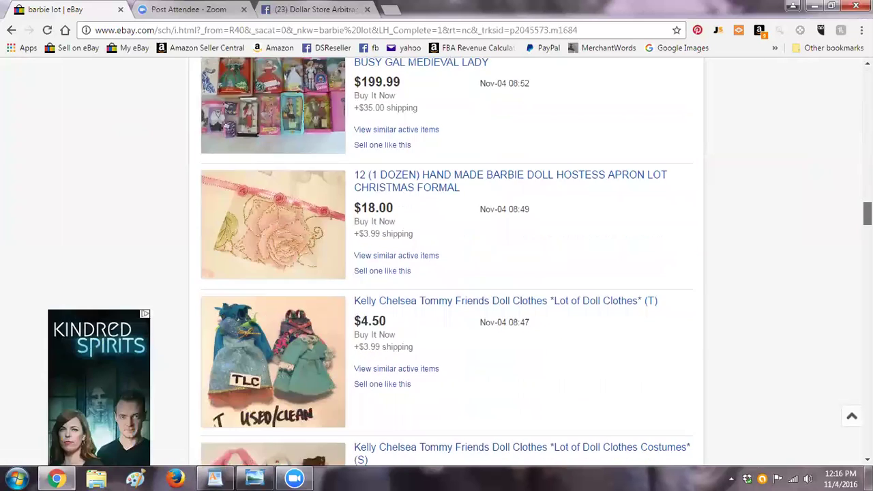
scroll(447, 262, down, 9)
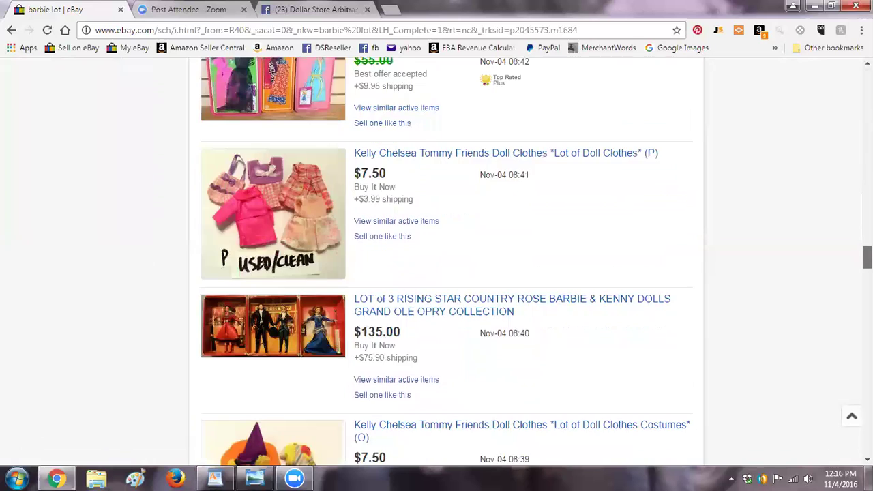
scroll(447, 262, up, 2)
scroll(447, 262, down, 7)
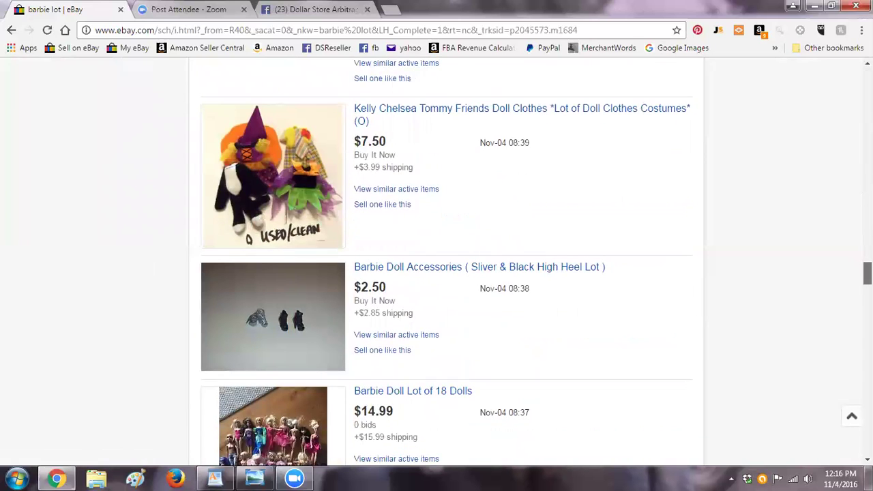
scroll(446, 262, down, 8)
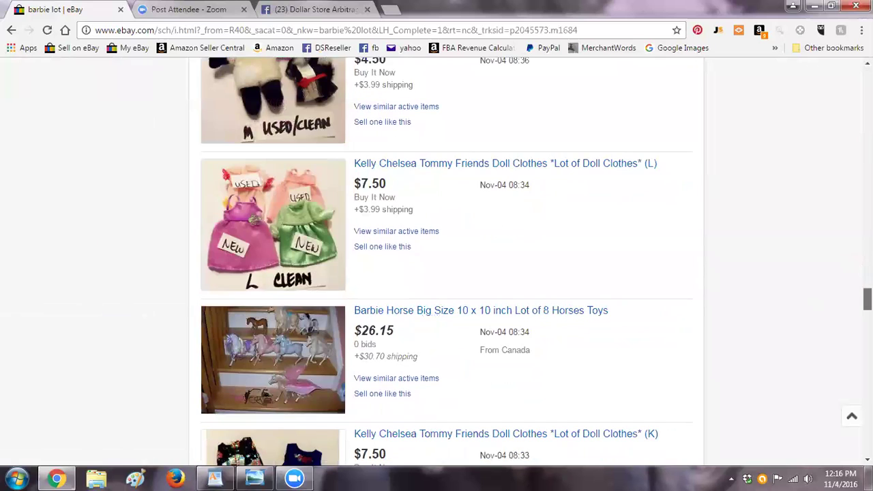
scroll(337, 332, down, 6)
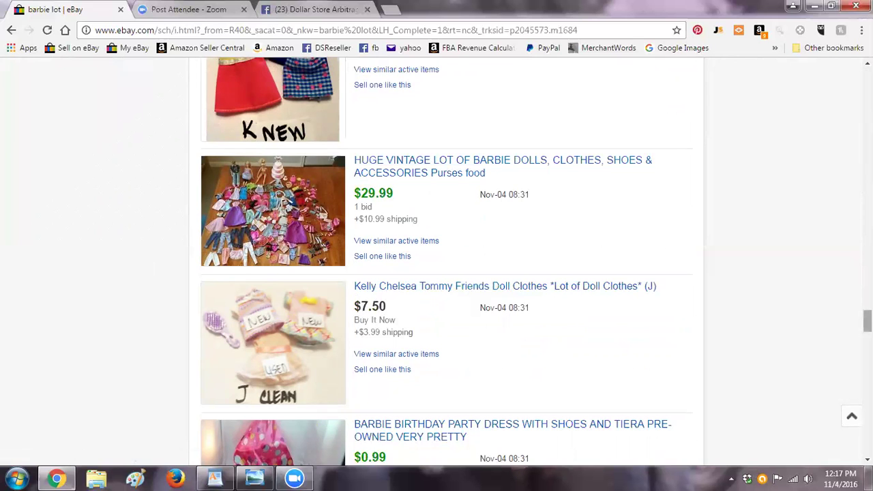
drag(867, 320, 867, 71)
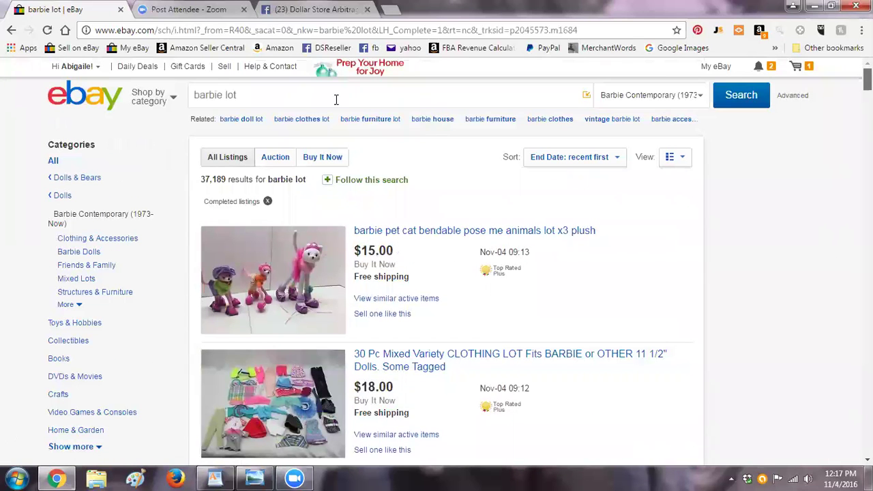
Return to the Seller Hub's active listings and start creating a single listing
click(223, 67)
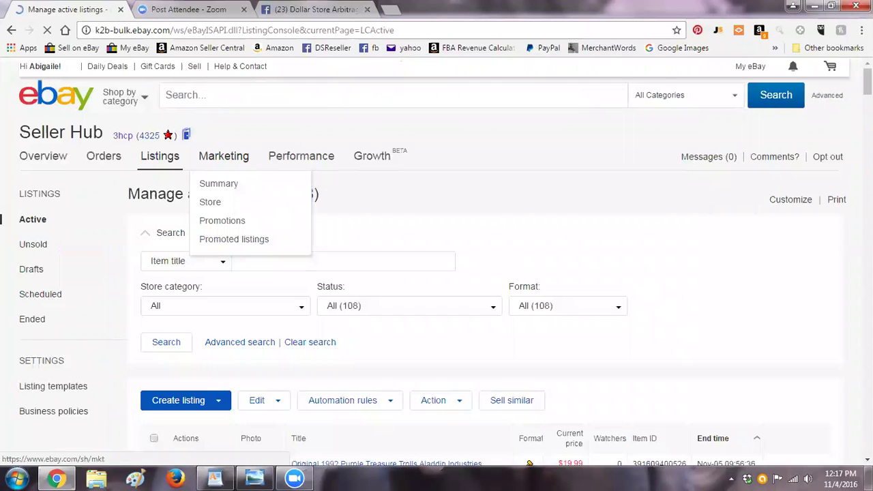
scroll(449, 133, down, 2)
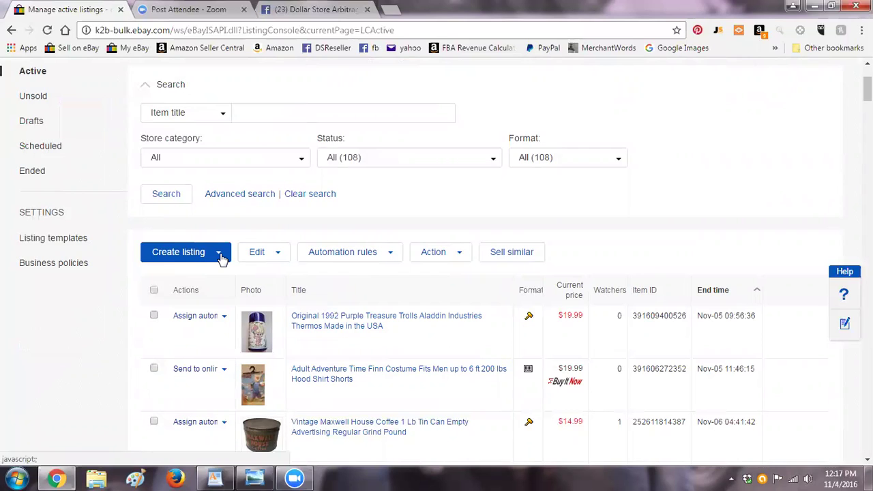
click(219, 255)
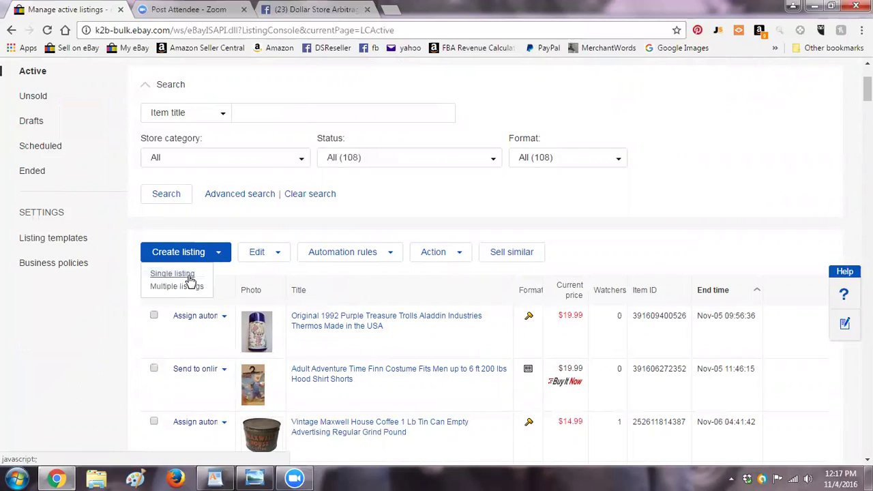
click(189, 275)
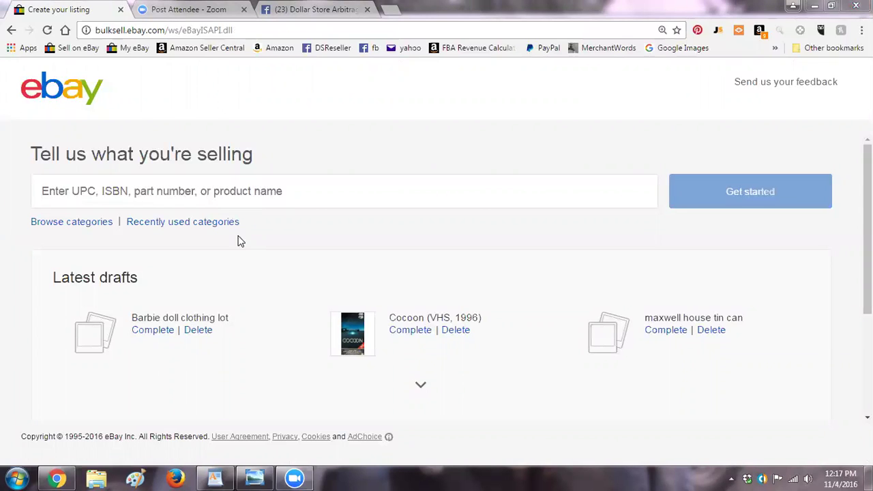
Enter "Barbie clothes lot" as the product being sold and begin the listing form
click(289, 192)
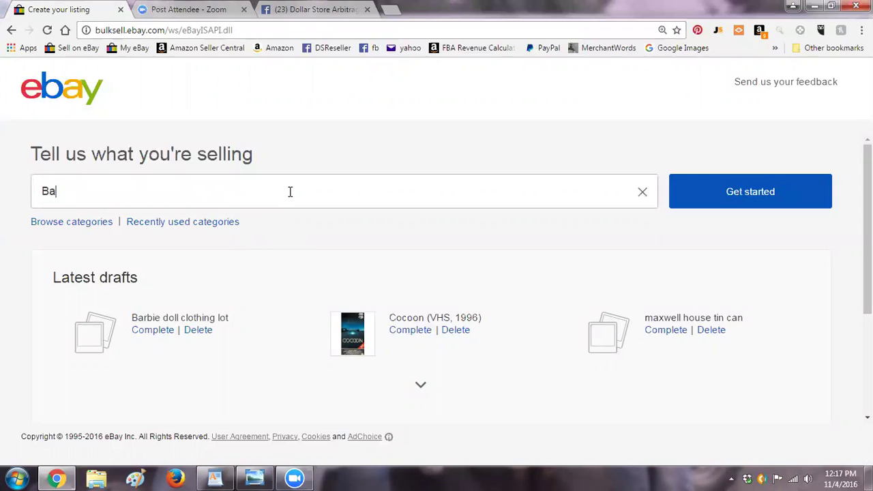
text(rbie cl)
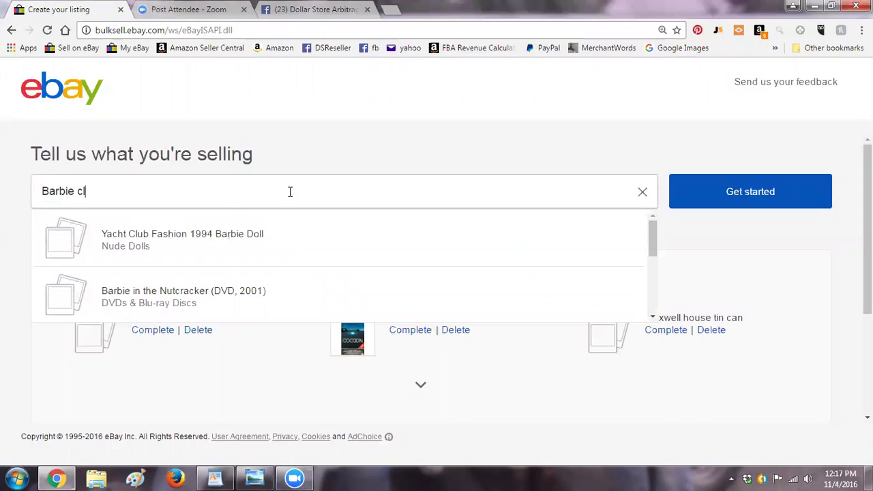
text(othes lot)
key(Return)
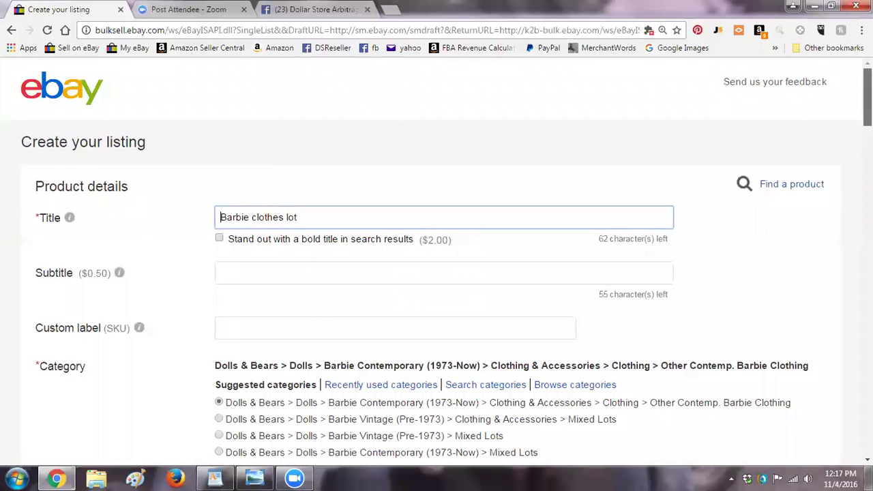
Set the listing's category to Dolls & Bears > Dolls > Barbie Vintage (Pre-1973) > Clothing & Accessories > Mixed Lots
scroll(502, 128, down, 1)
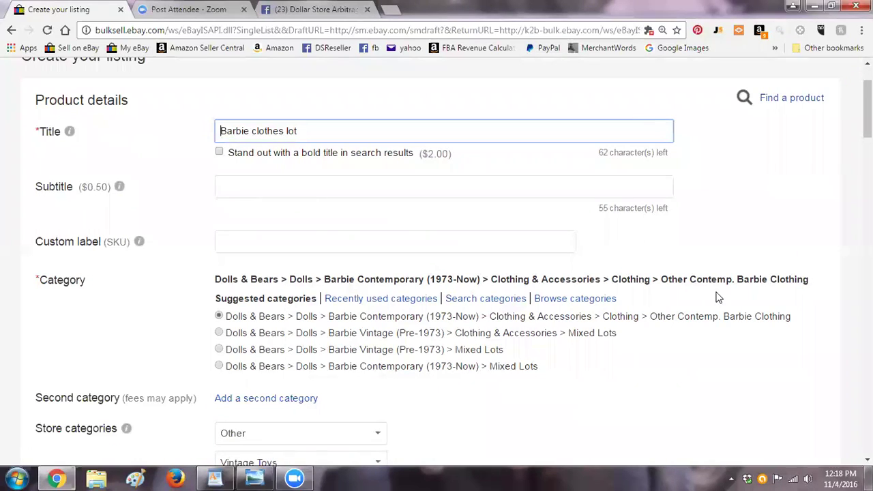
click(218, 334)
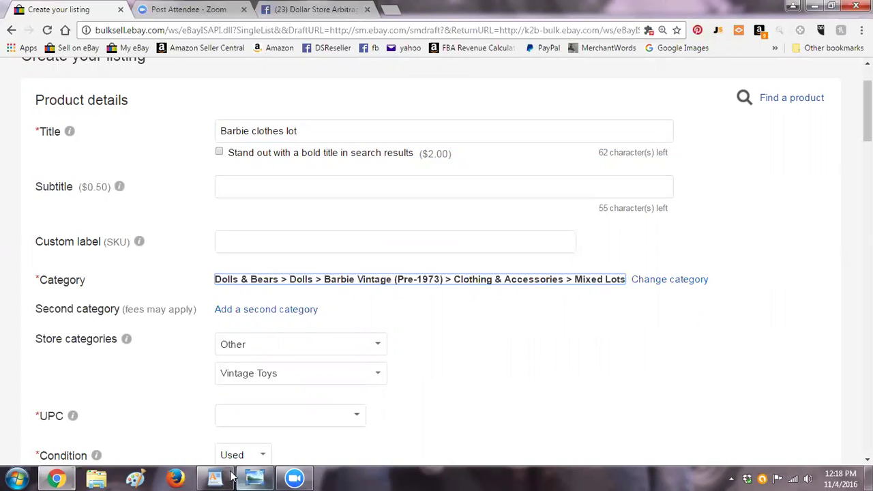
Replace the listing title with the first line copied from the WordPad document, starting "1980-1990 Lot of 9 Barbie Dolls 50 ps Clothes"
mouse_move(222, 477)
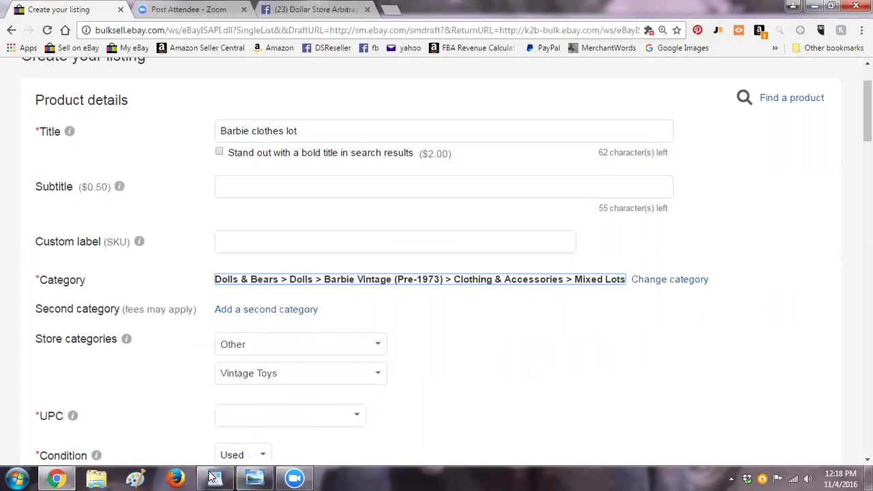
click(216, 477)
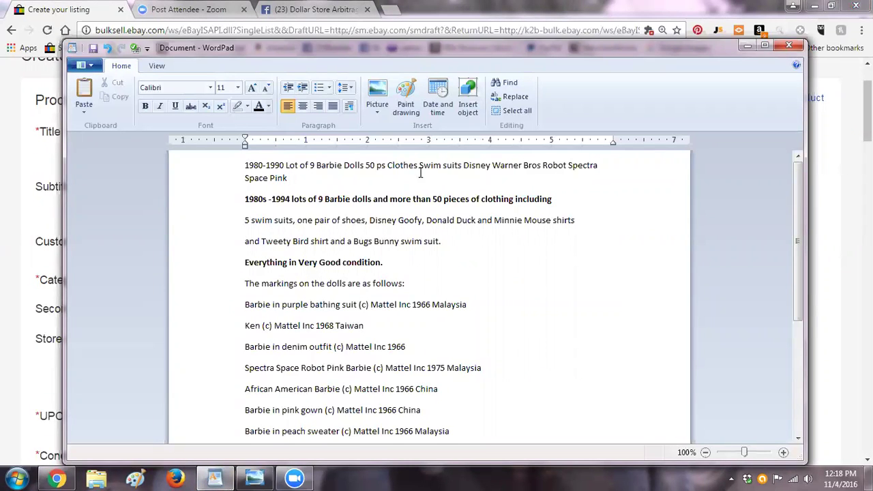
drag(289, 179, 253, 167)
key(ctrl+c)
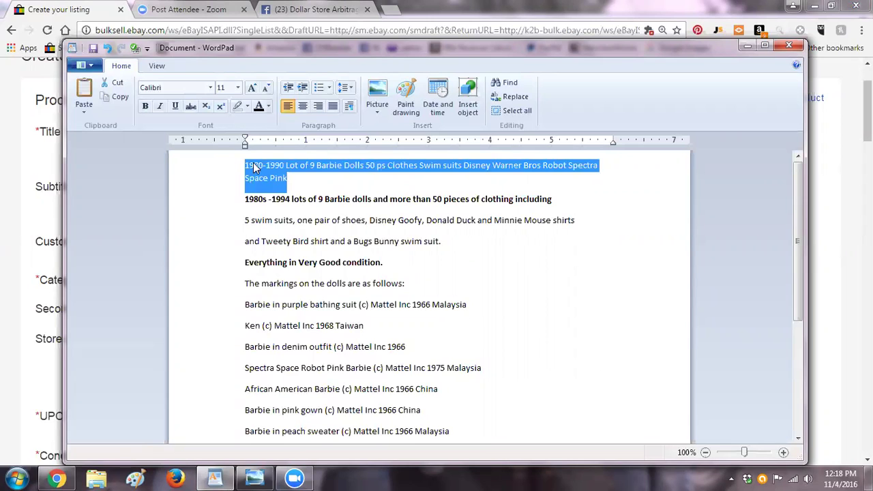
click(22, 89)
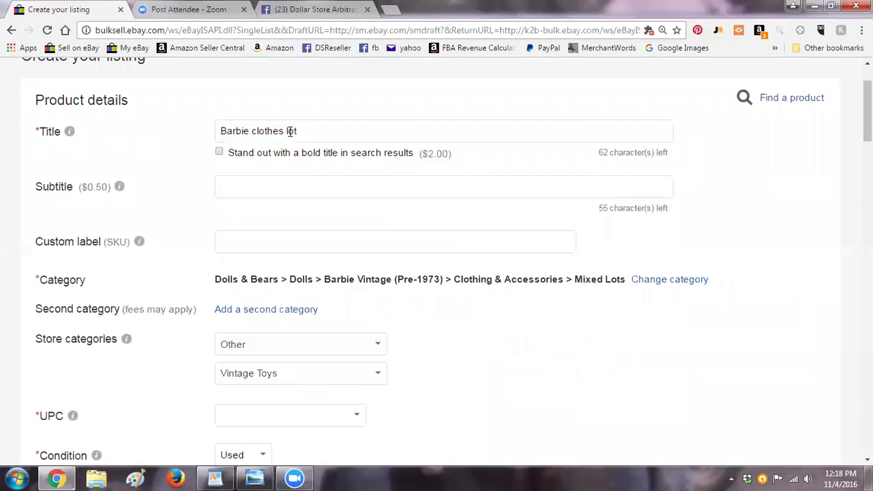
drag(292, 125, 184, 125)
key(ctrl+v)
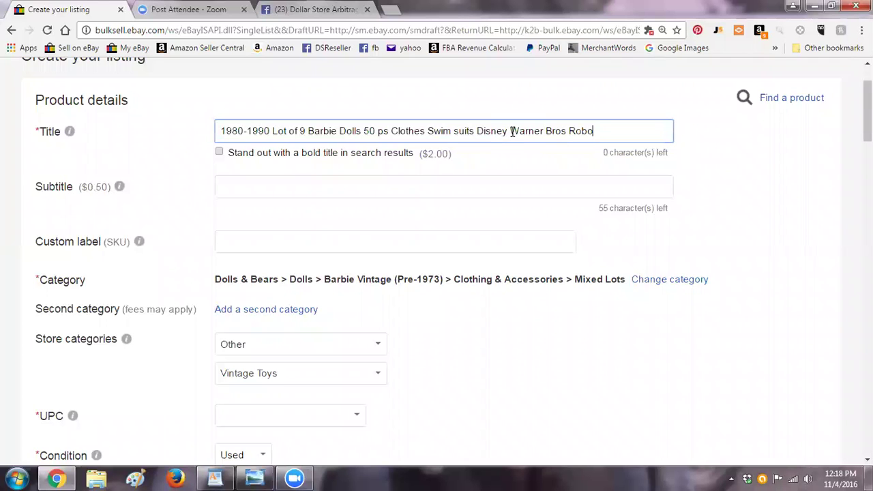
Remove "Disney Warner Bros" from the listing title
drag(566, 131, 476, 129)
key(BackSpace)
key(BackSpace)
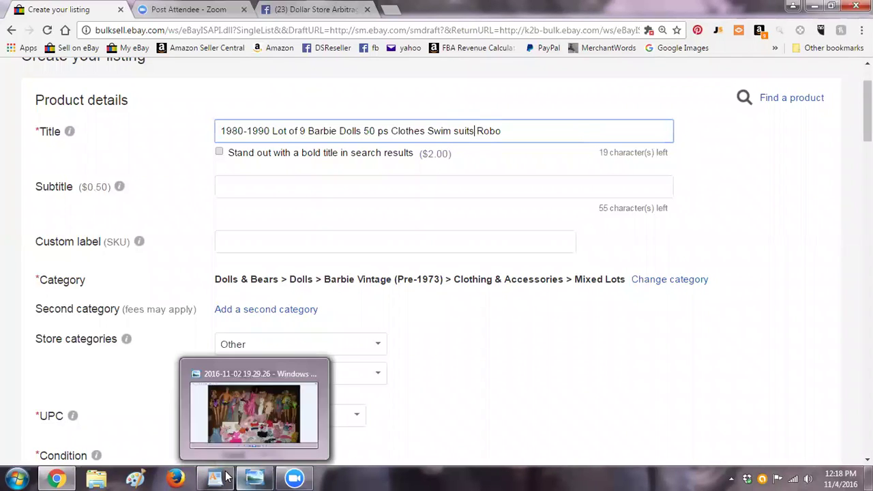
Replace the cut-off "Robo" at the end of the title with "Robot Spectra Space", taken from the WordPad document's title line
click(234, 409)
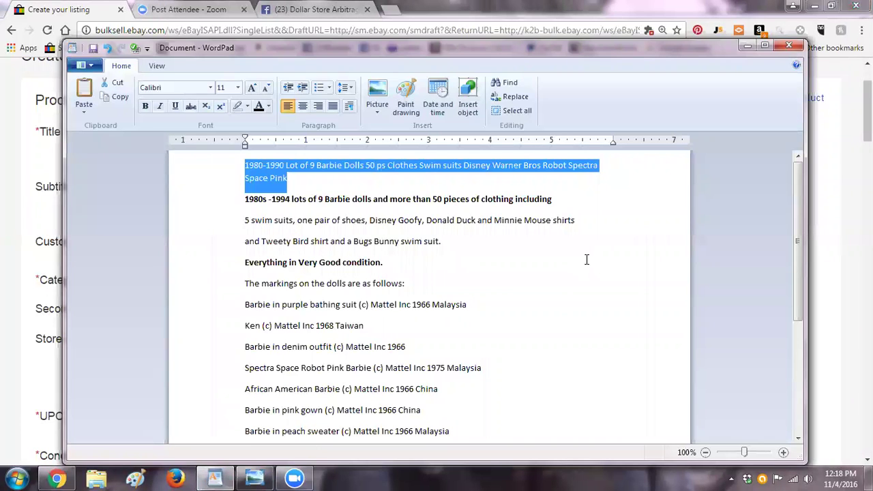
click(629, 230)
drag(548, 171, 556, 177)
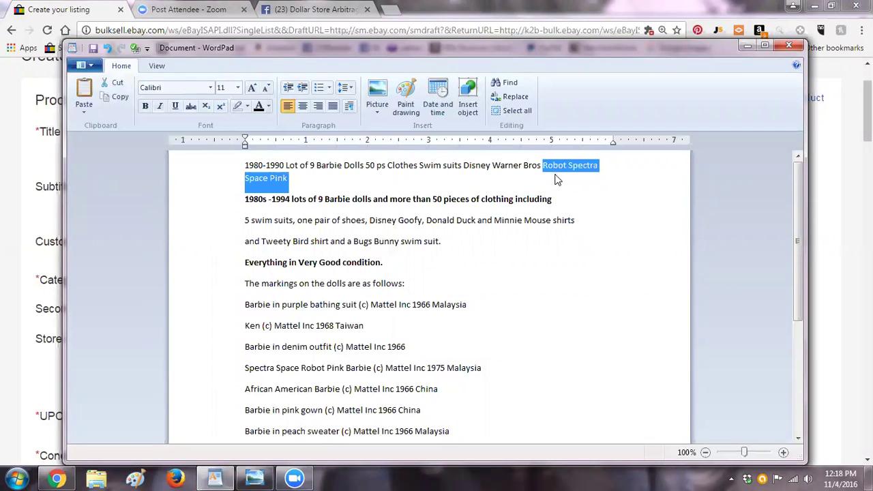
click(14, 102)
double_click(530, 130)
click(525, 123)
text(Robot Spectra Space)
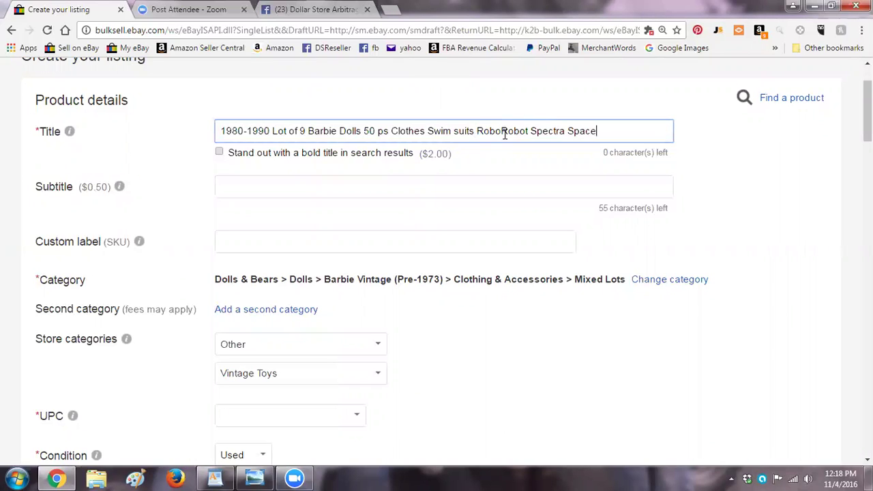
click(505, 134)
key(BackSpace)
key(BackSpace)
key(BackSpace)
key(BackSpace)
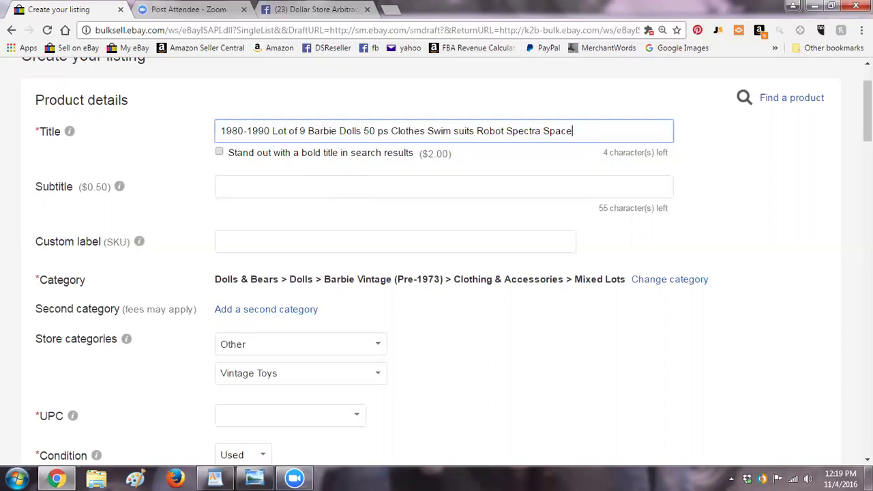
Set the listing's first store category to Vintage Toys and the second to Collectibles
scroll(436, 272, down, 2)
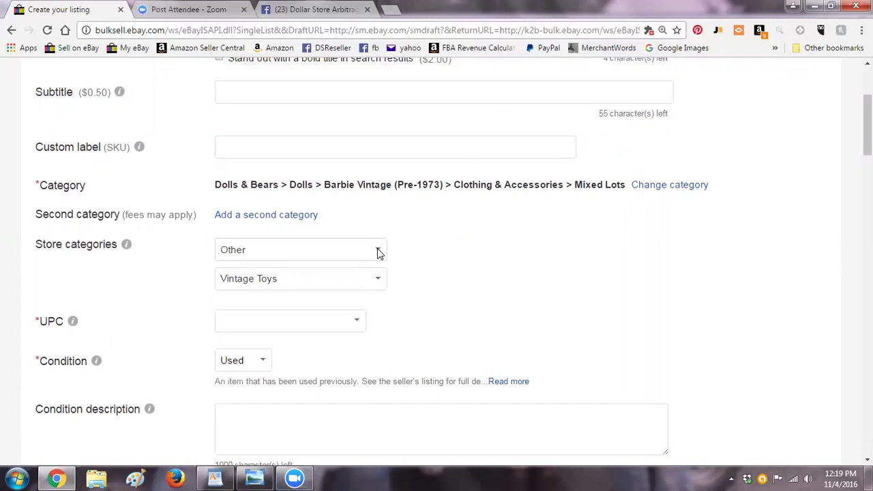
click(380, 252)
drag(380, 178, 389, 197)
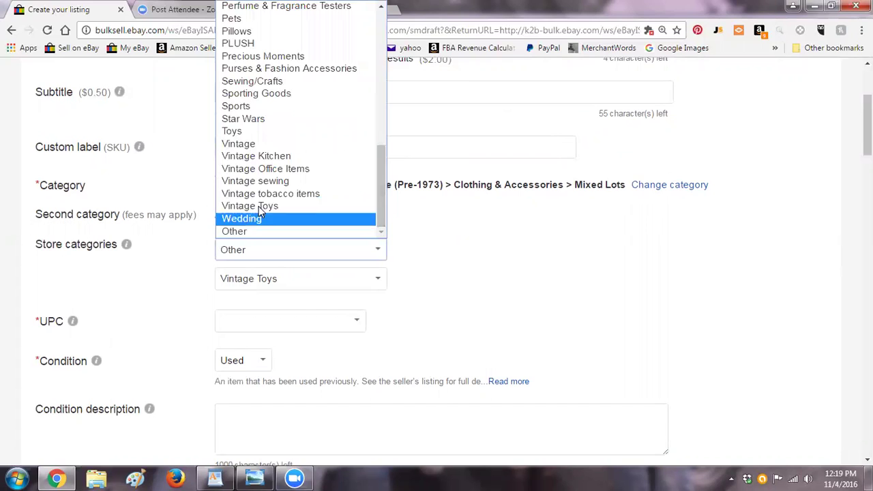
click(251, 206)
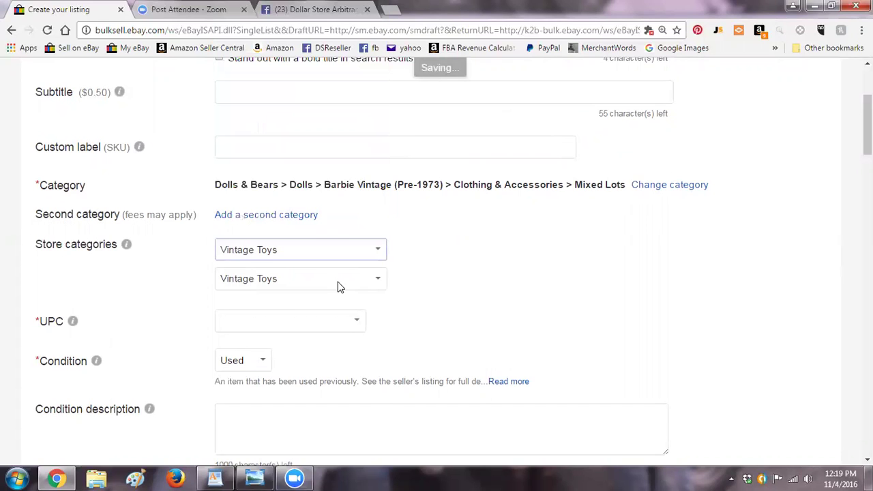
click(380, 280)
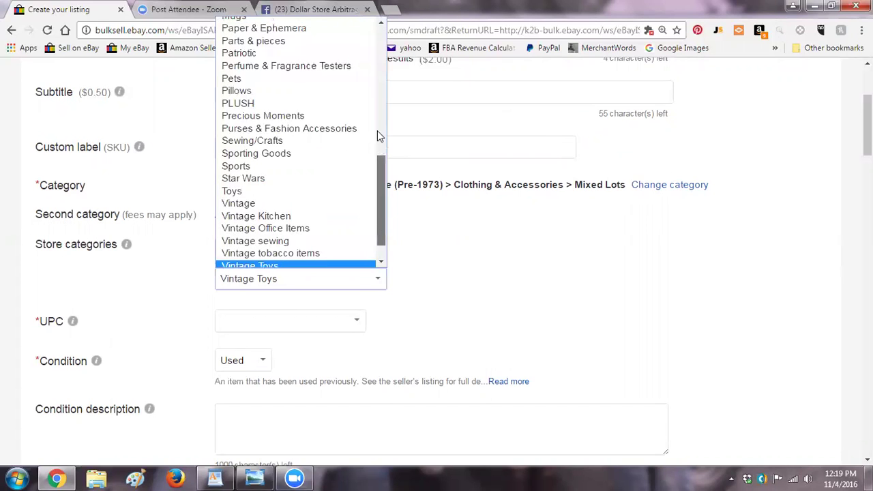
scroll(377, 136, up, 5)
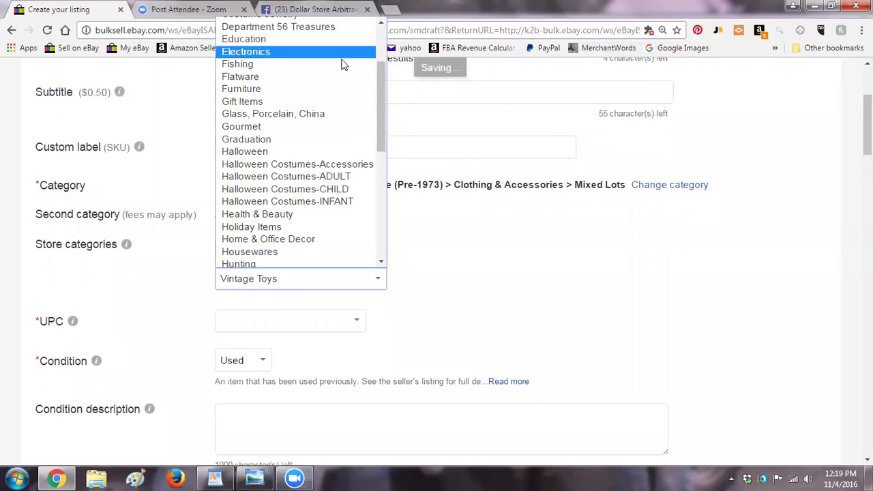
scroll(300, 89, up, 3)
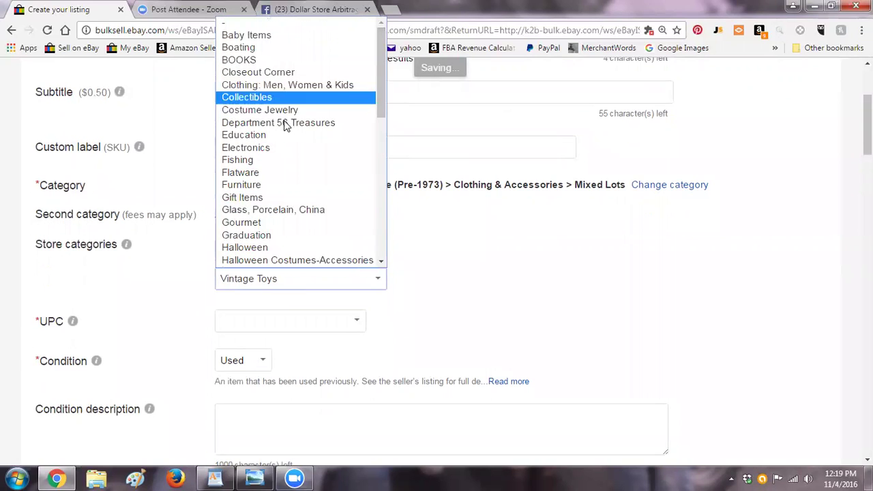
click(254, 97)
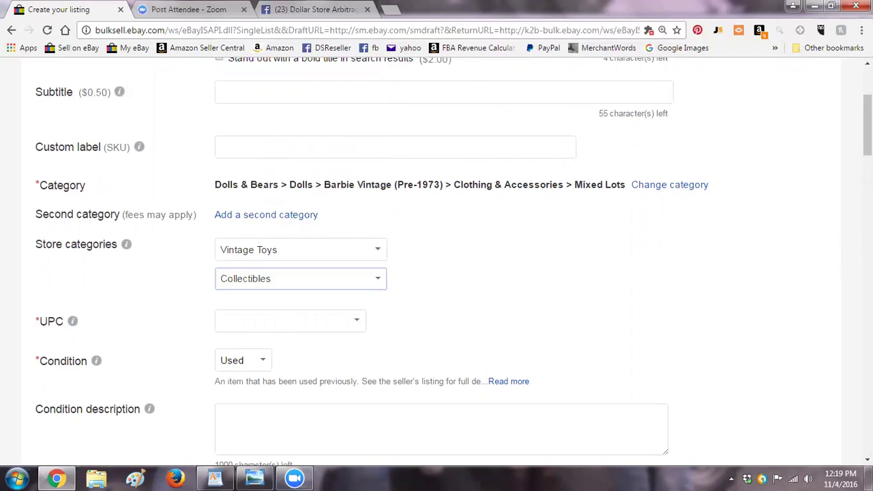
Enter the condition description "Pre-owned Barbie dolls and clothing lot. Please see photos."
scroll(436, 273, down, 3)
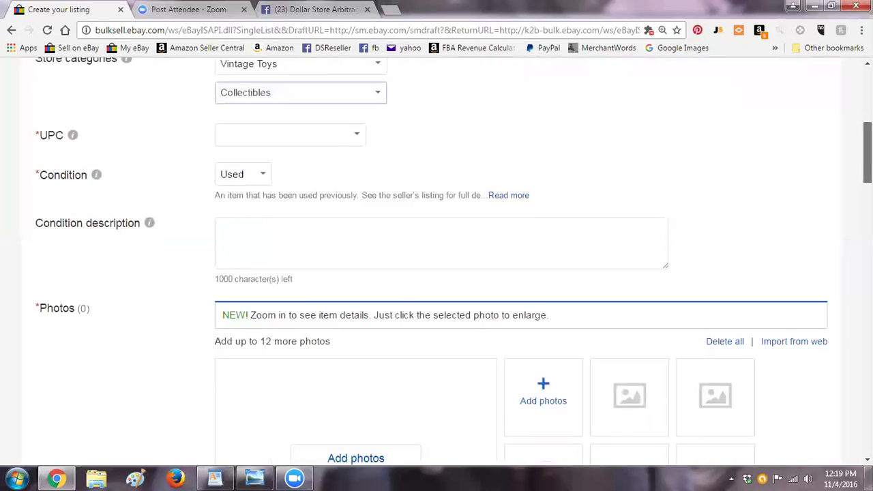
click(281, 197)
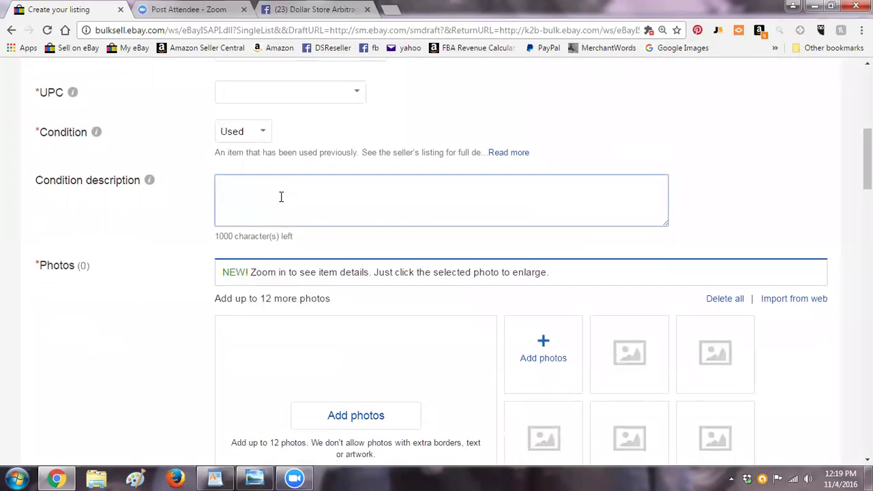
text(Pre)
text(=o)
text(wne)
key(BackSpace)
key(BackSpace)
key(BackSpace)
text(-owned Barbie dols)
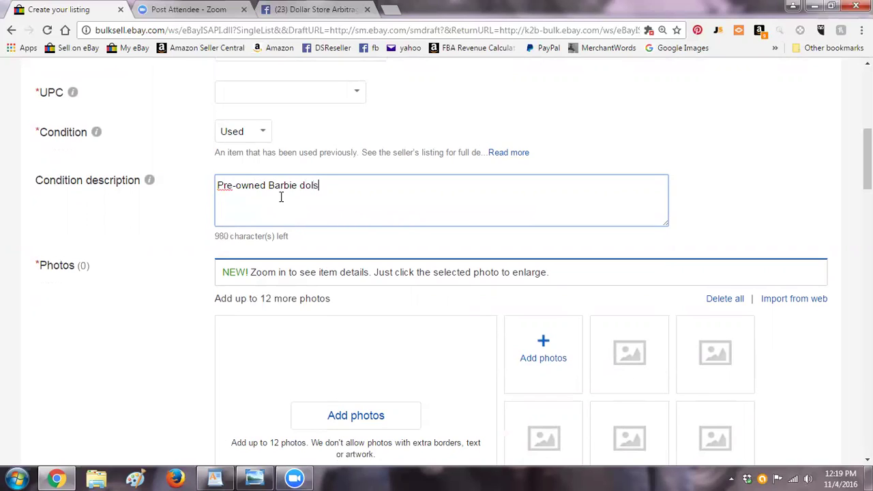
key(BackSpace)
text(ls and clothing lot)
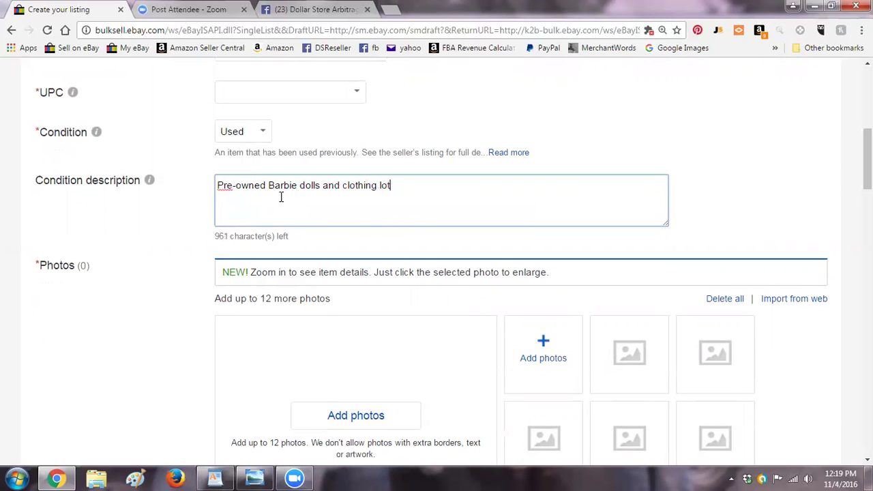
text(. Please see photos.)
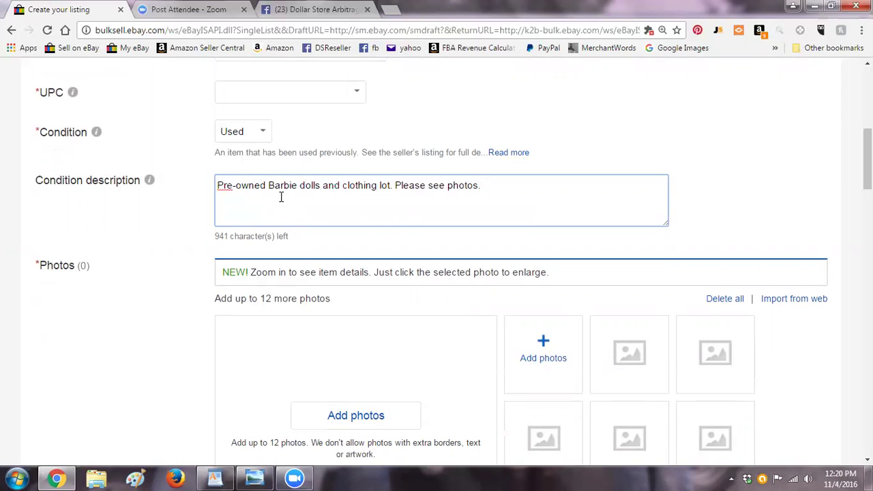
Add the photo 2016-11-02 19.29.26 from Dropbox's Camera Uploads folder as the listing's main photo
mouse_move(867, 158)
mouse_down()
mouse_move(867, 198)
mouse_move(867, 173)
mouse_up()
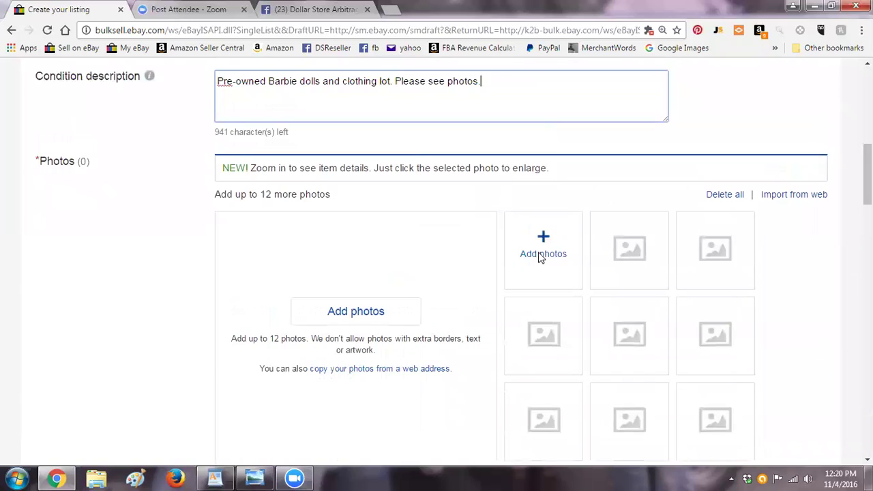
click(544, 249)
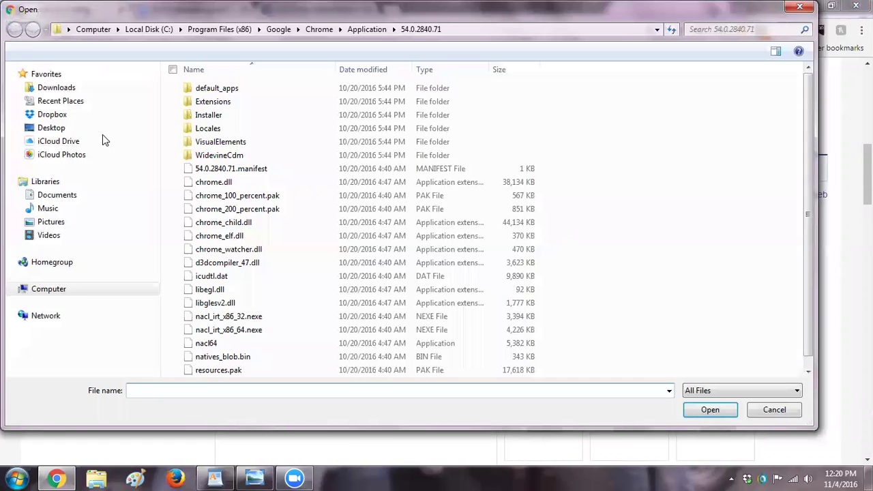
click(42, 116)
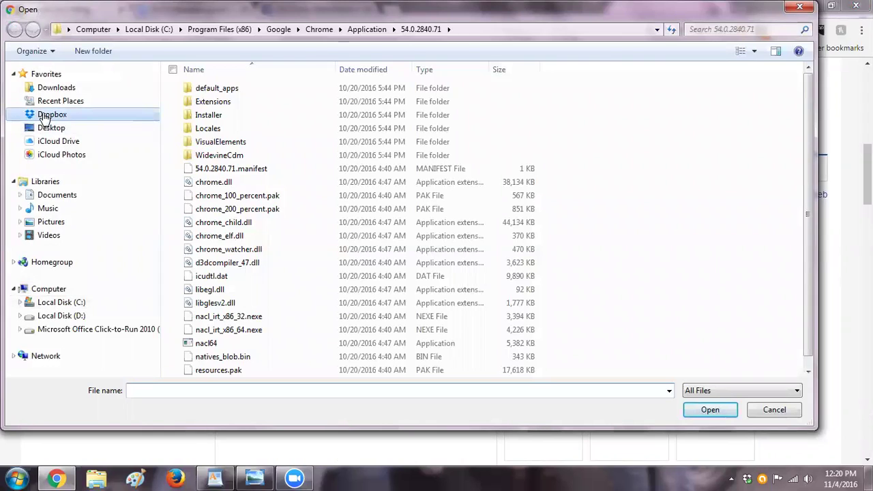
double_click(192, 109)
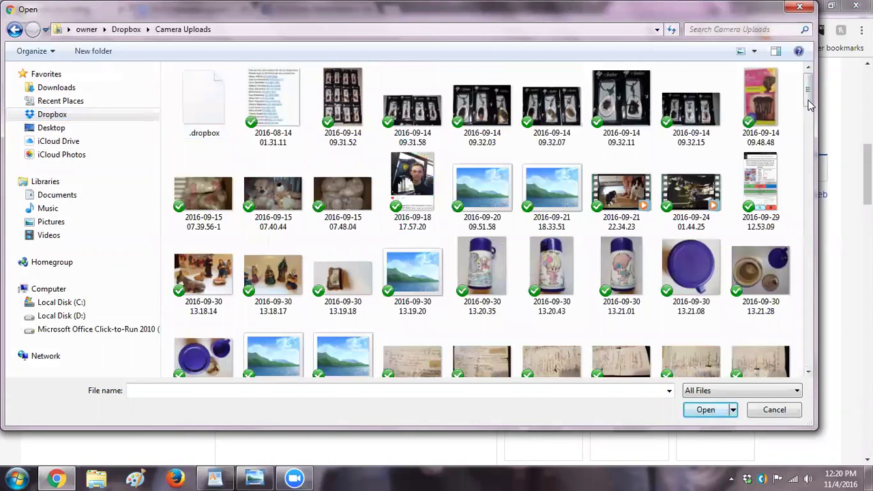
drag(808, 237, 808, 257)
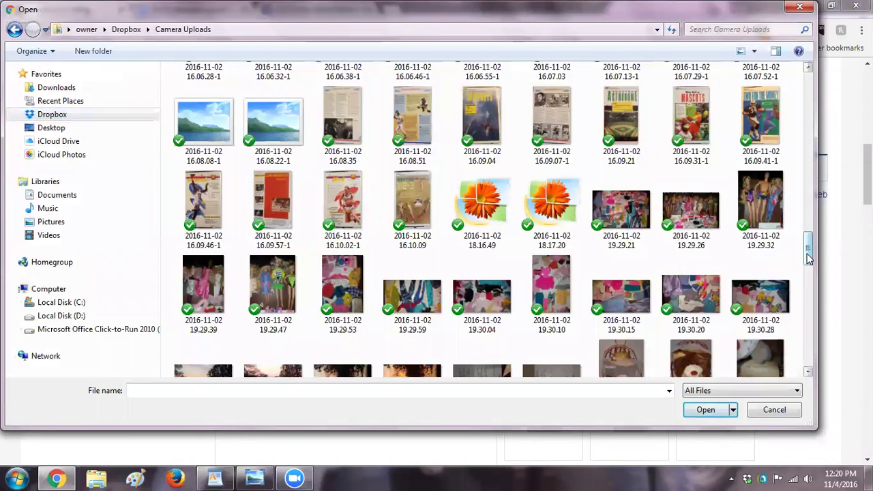
scroll(787, 250, down, 3)
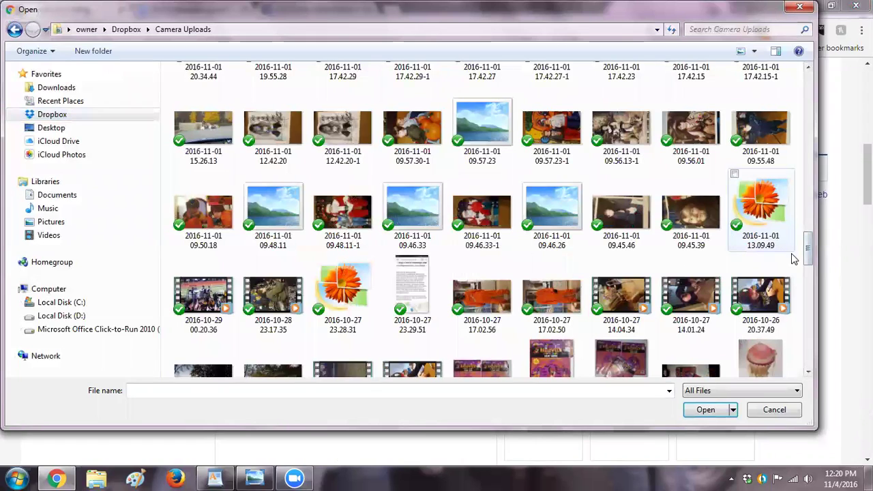
drag(808, 249, 808, 174)
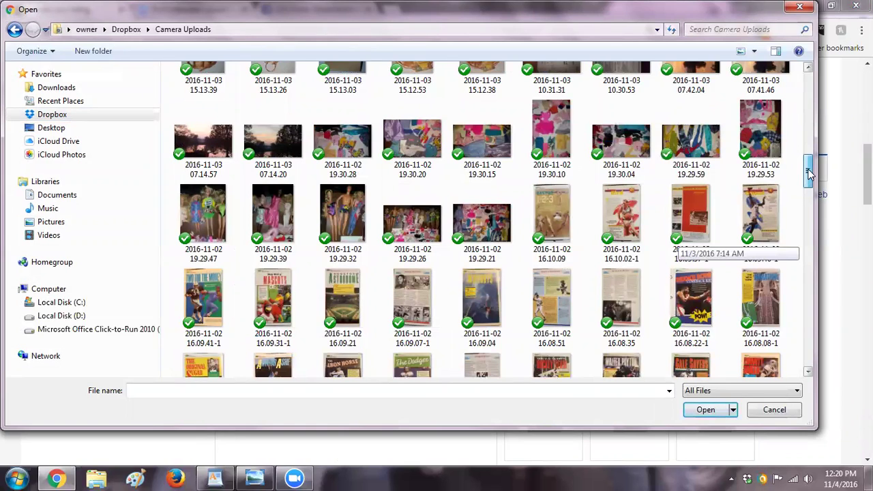
click(399, 224)
click(705, 411)
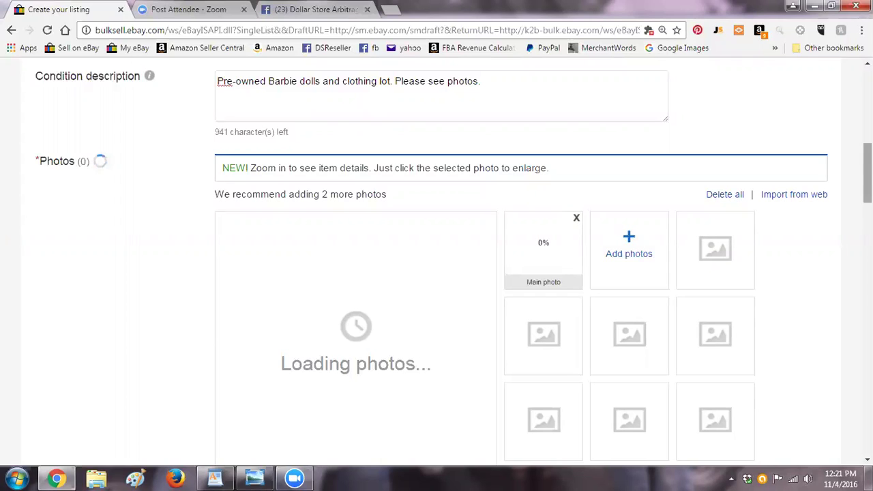
Add the photo 2016-11-02 19.29.21 from Camera Uploads as the listing's second photo
click(630, 243)
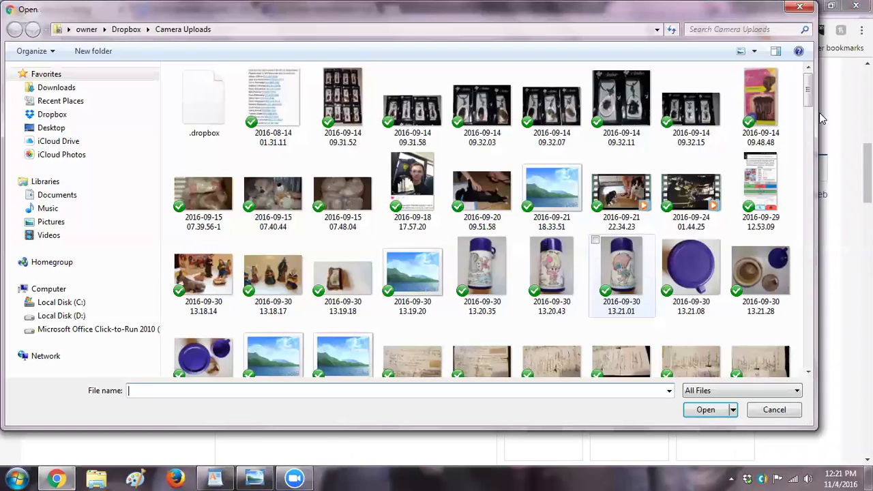
drag(810, 102, 822, 171)
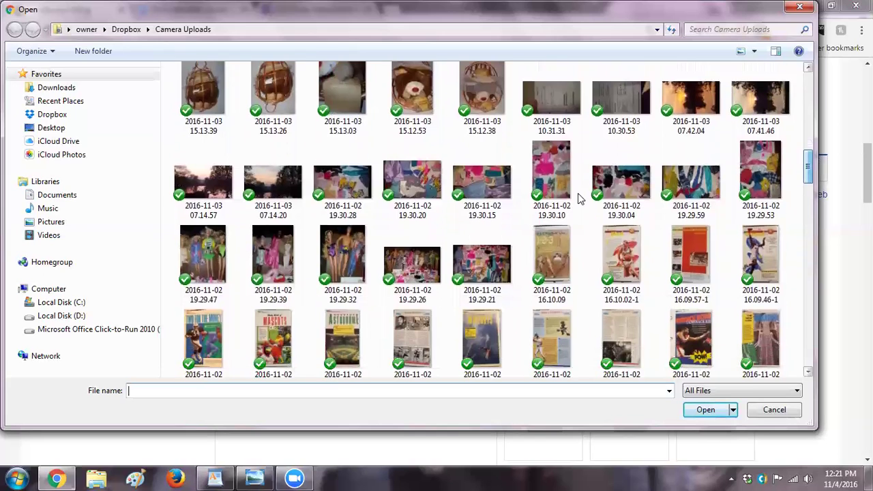
click(505, 286)
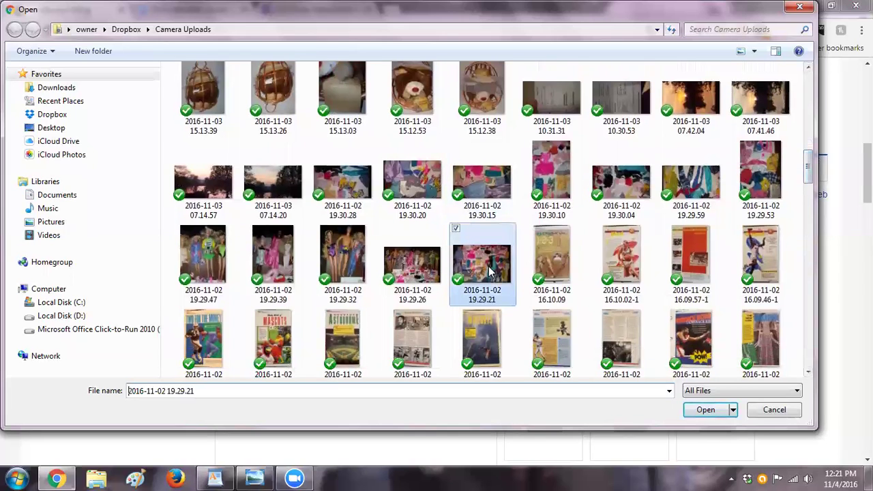
click(710, 410)
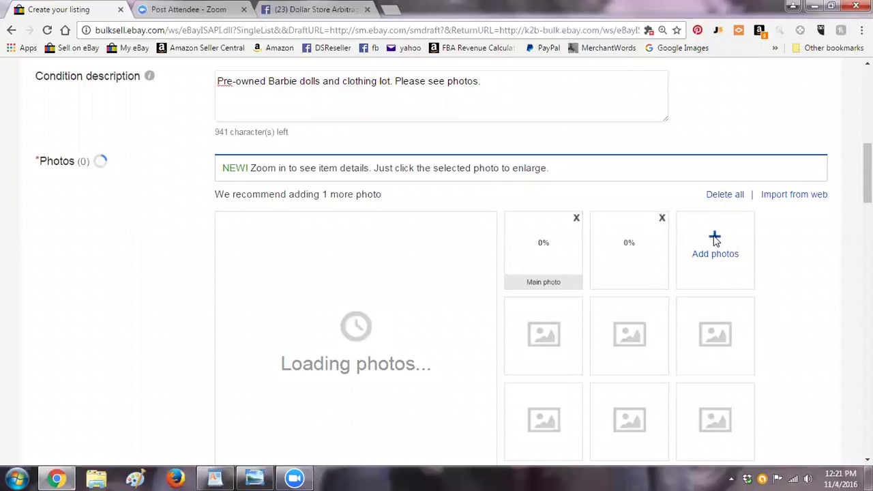
Add the photo 2016-11-02 19.29.32 from Camera Uploads as the listing's third photo
click(714, 240)
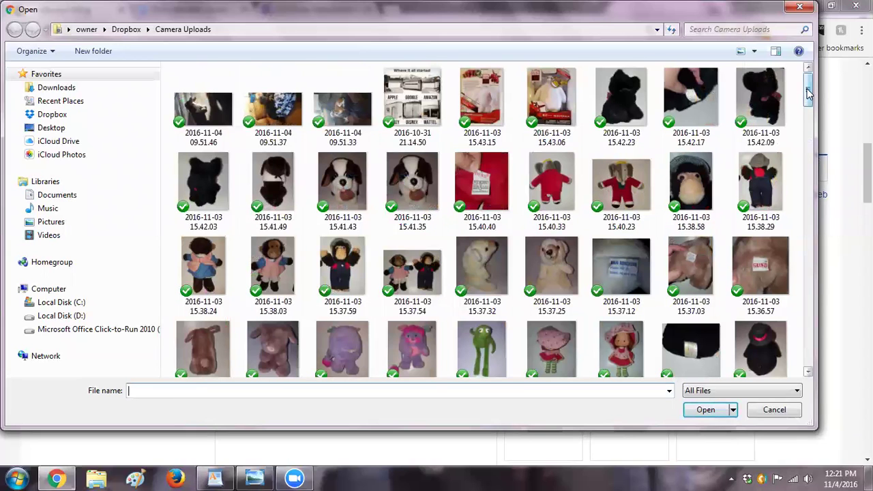
scroll(809, 94, down, 3)
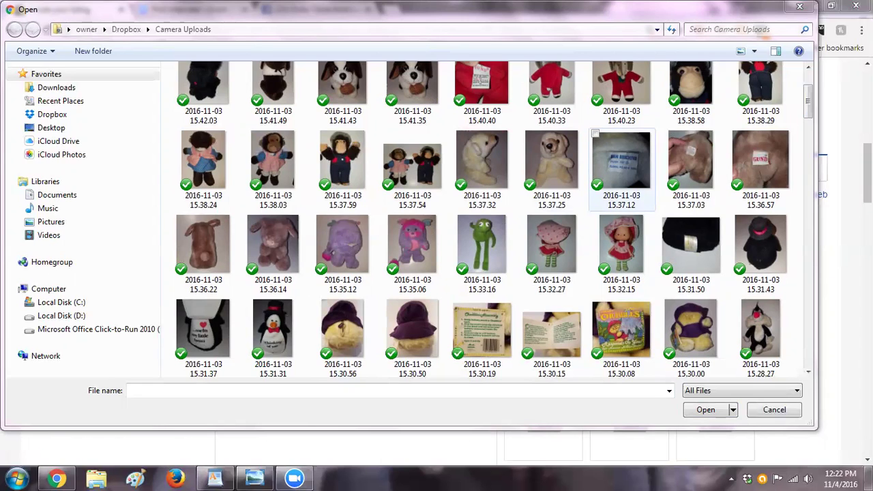
scroll(810, 95, up, 2)
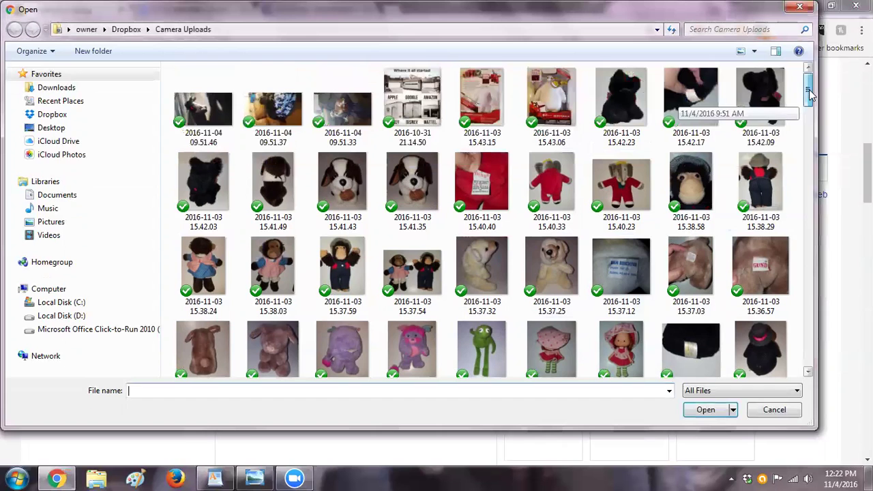
scroll(820, 123, down, 10)
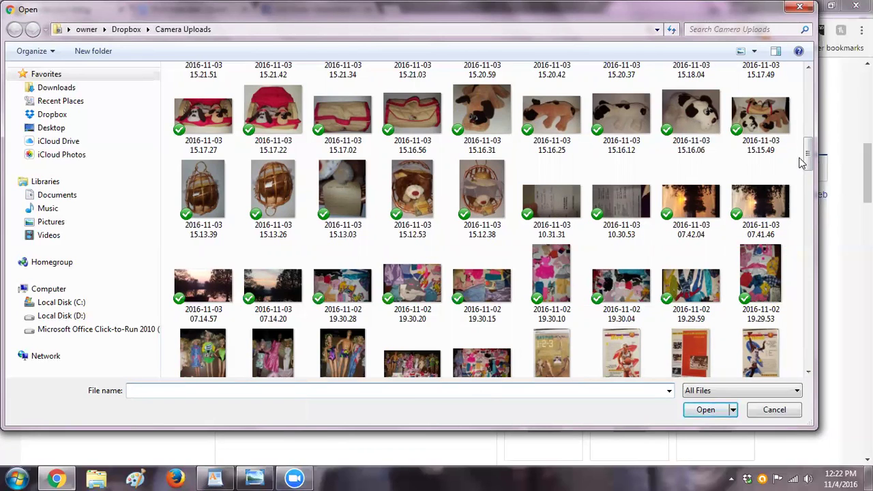
click(354, 354)
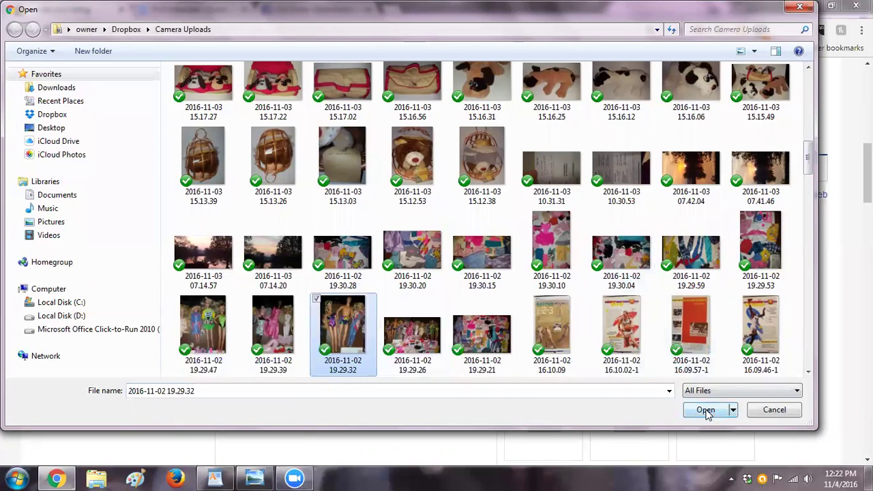
click(706, 410)
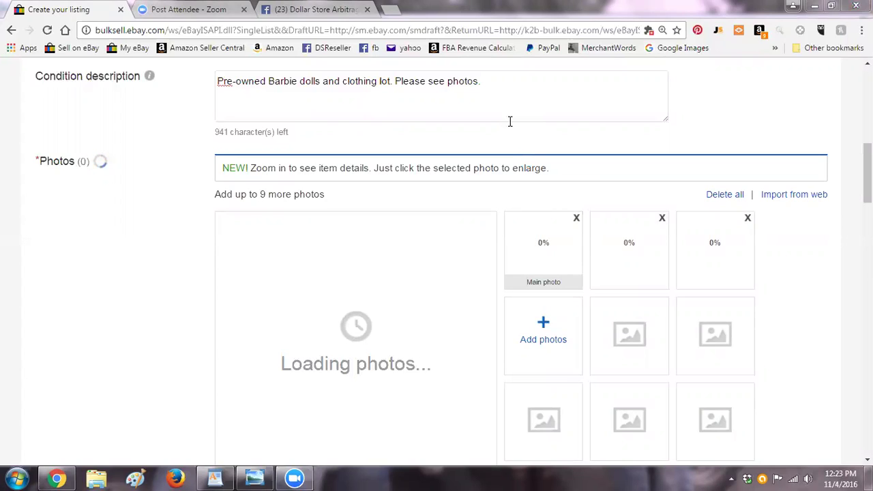
Add the photo 2016-11-02 19.29.47 from Camera Uploads as the listing's fourth photo
click(543, 328)
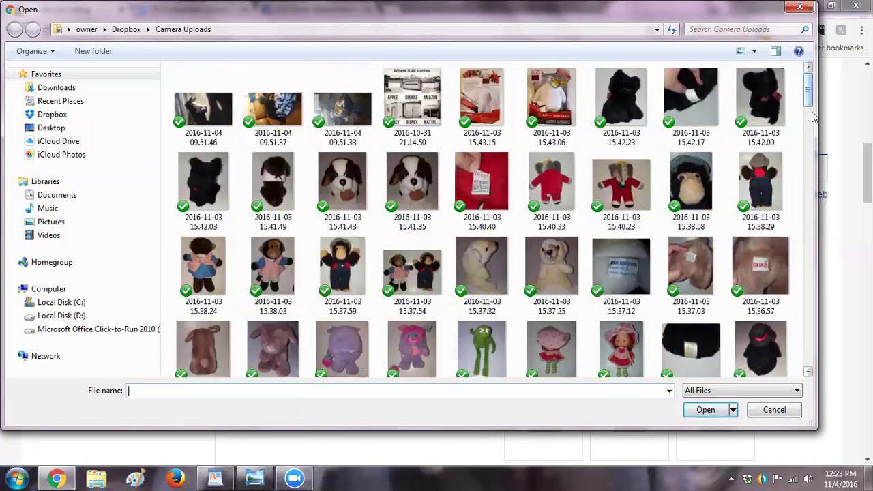
drag(811, 118, 832, 164)
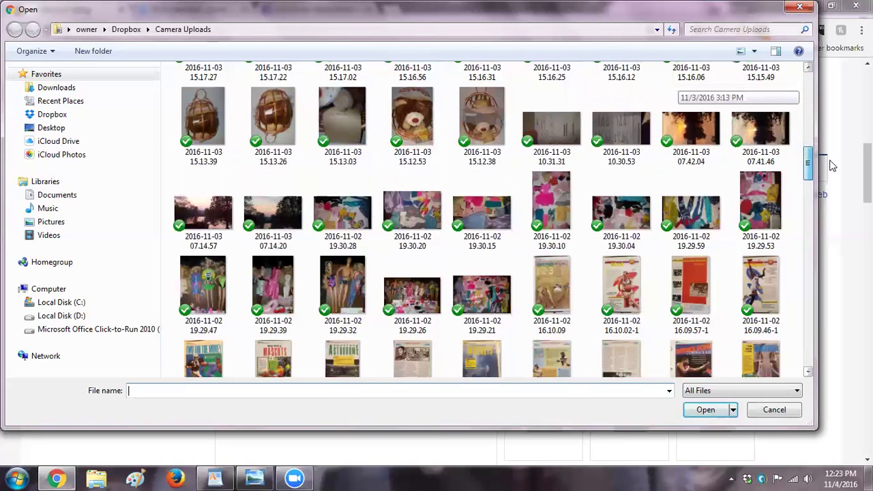
click(214, 298)
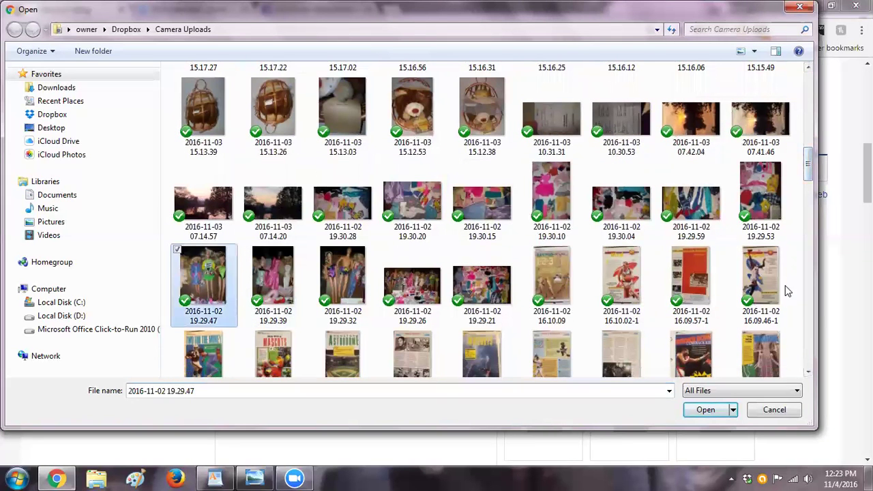
click(706, 412)
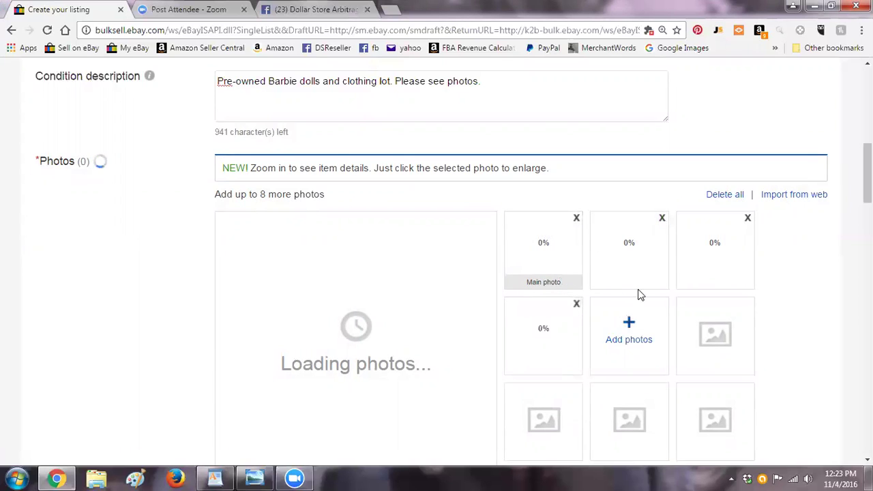
Add the photo 2016-11-02 19.29.39 from Camera Uploads as the listing's fifth photo
click(628, 325)
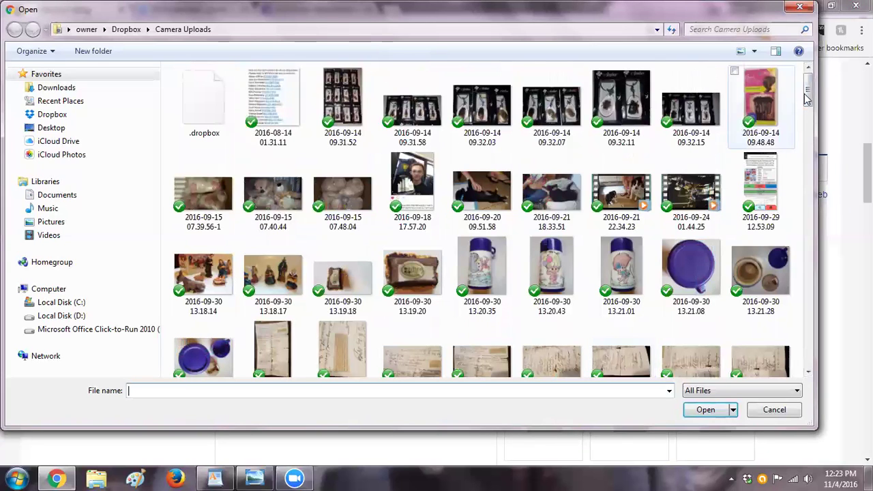
scroll(817, 129, down, 5)
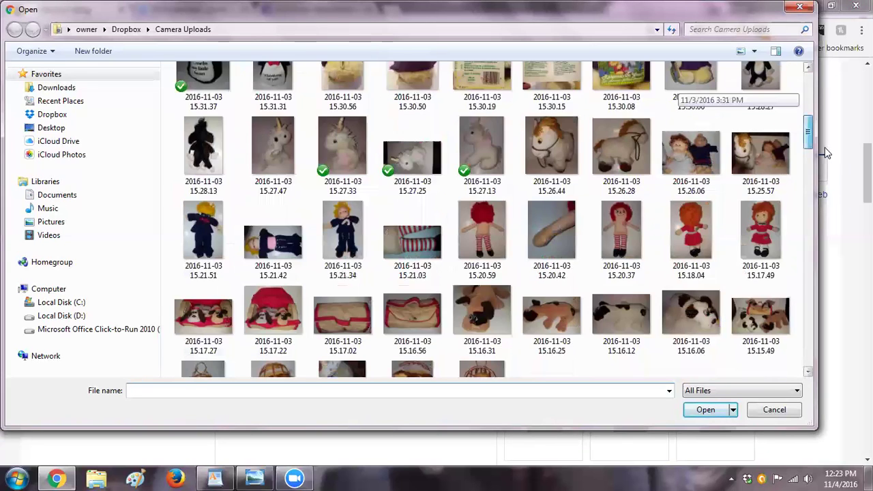
scroll(827, 162, down, 5)
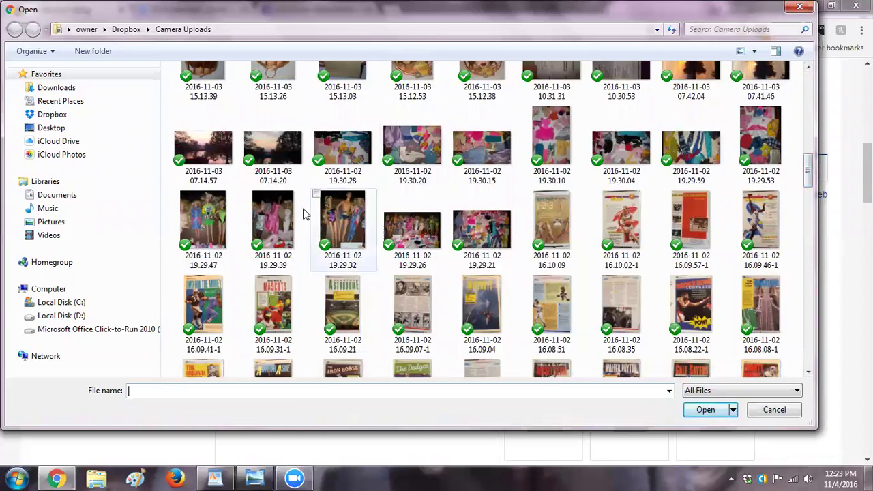
mouse_move(304, 216)
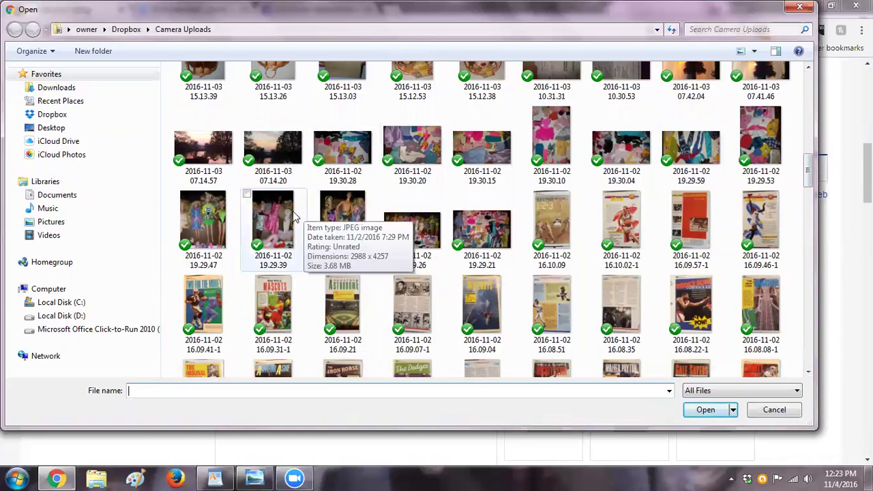
click(276, 222)
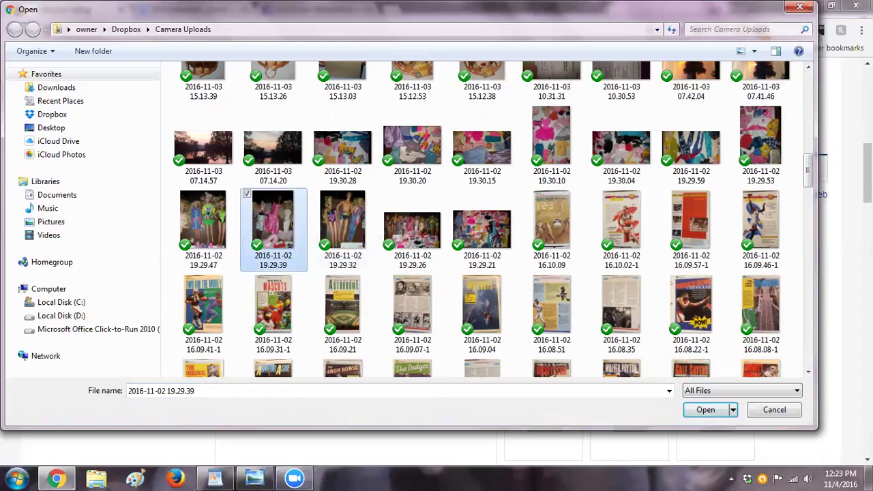
click(705, 412)
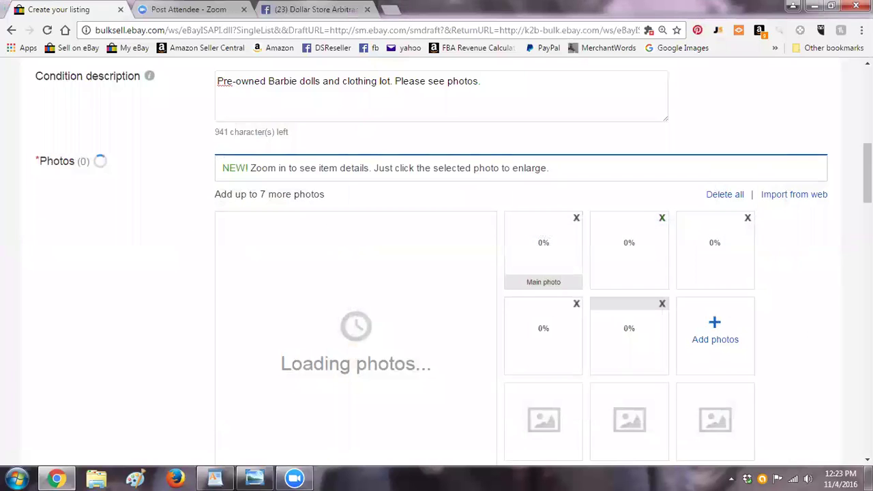
In the item specifics, set the brand to Mattel and Original/Reproduction to Original
scroll(454, 262, down, 2)
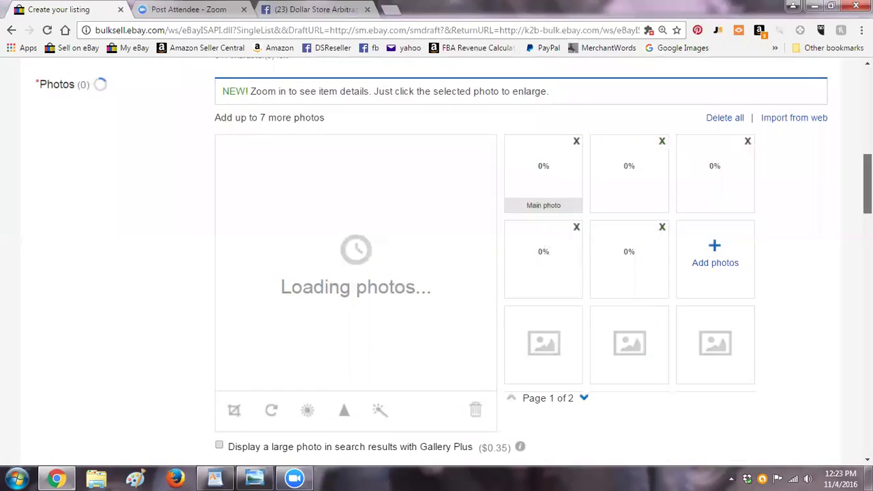
scroll(504, 396, down, 3)
scroll(505, 399, down, 1)
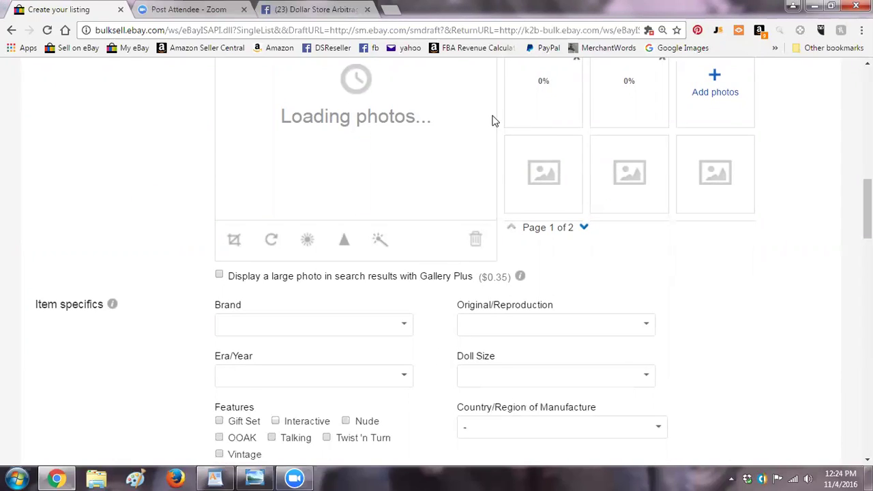
scroll(495, 120, down, 1)
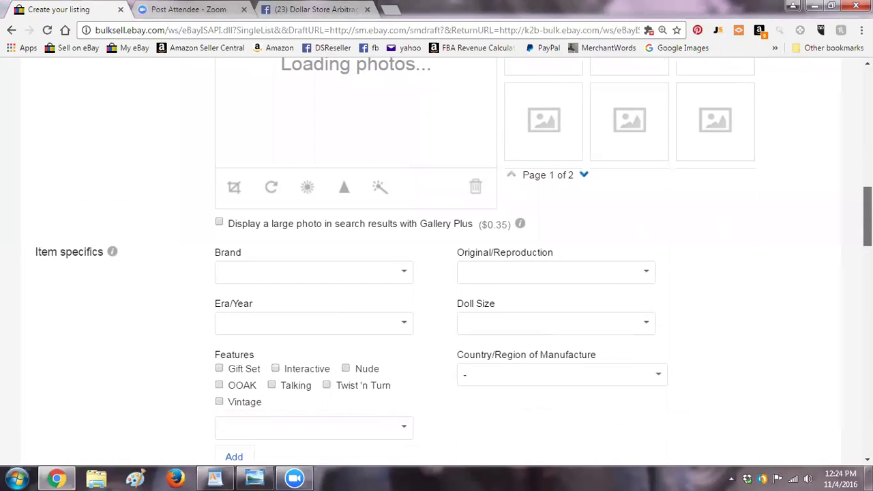
scroll(418, 297, down, 1)
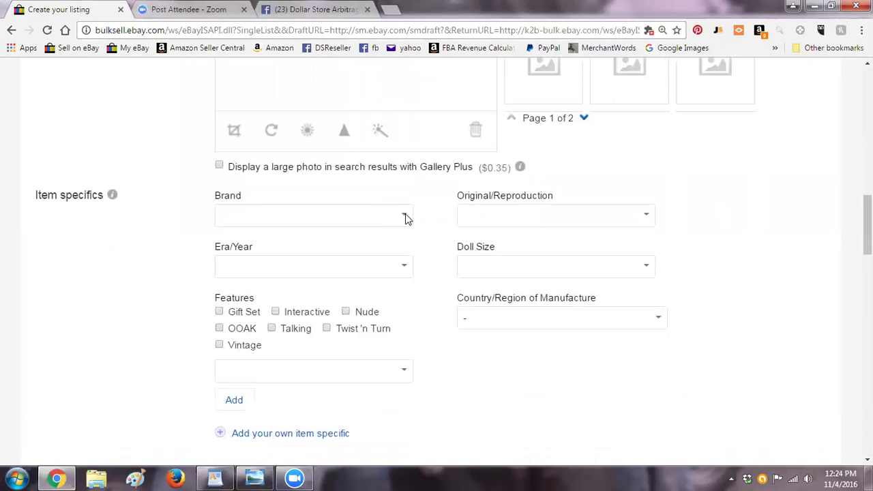
click(405, 215)
click(261, 239)
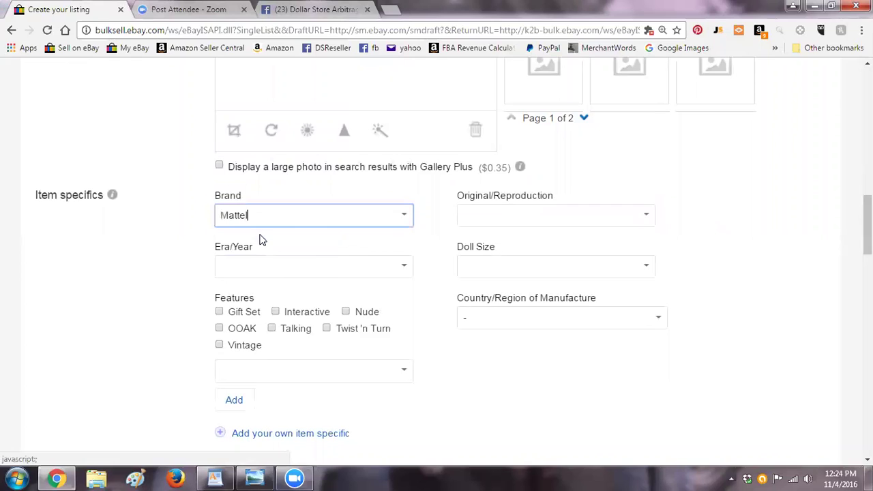
click(648, 216)
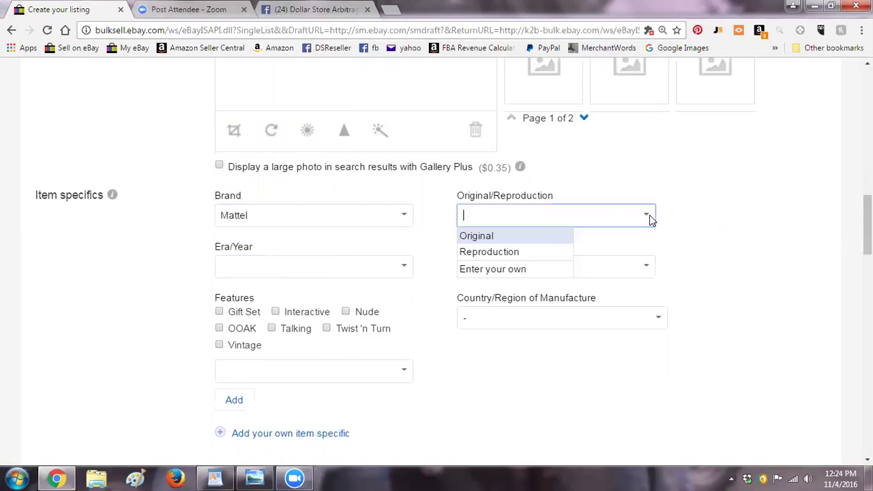
click(499, 236)
Enter 1980s as the Era/Year item specific and check the doll size options without choosing one
click(327, 265)
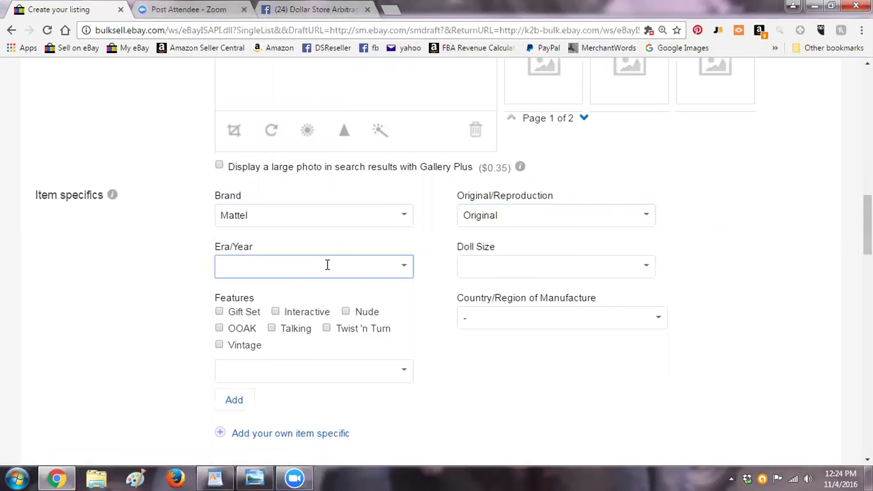
text(199)
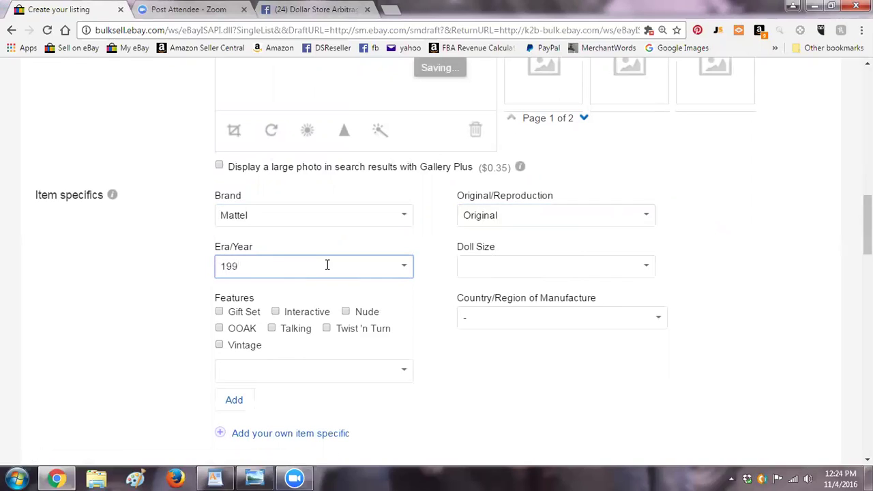
key(BackSpace)
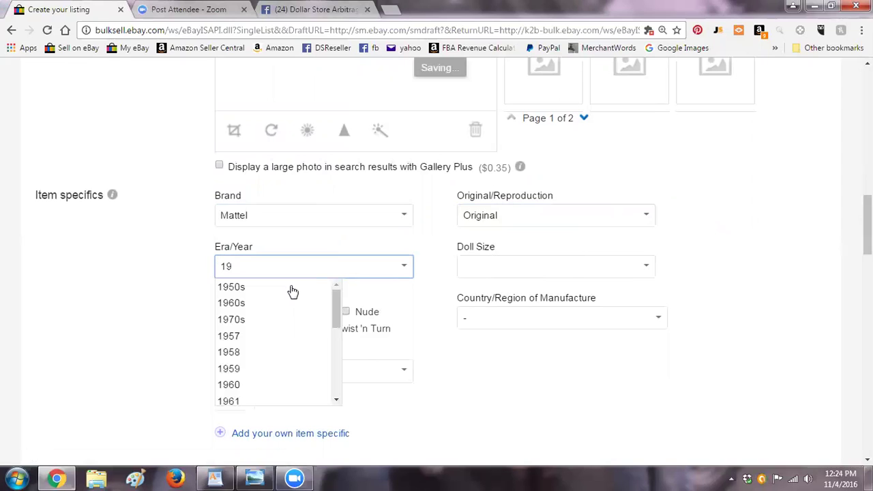
drag(335, 314, 341, 358)
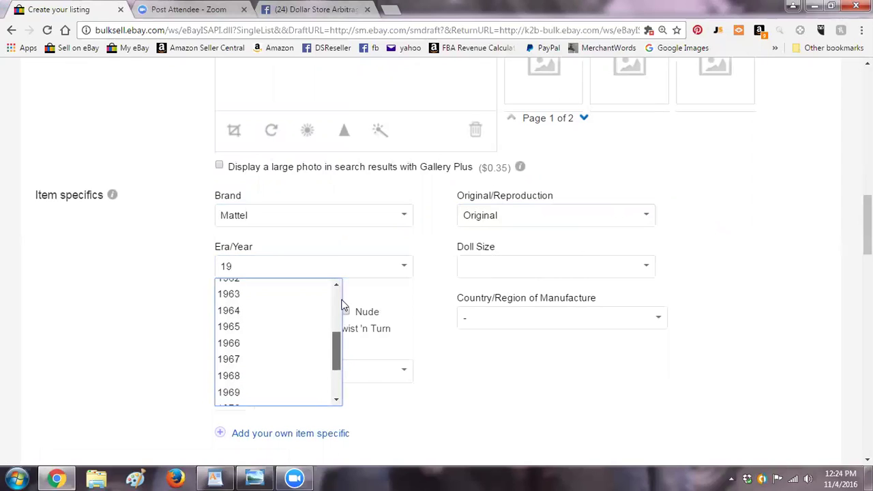
click(254, 267)
click(255, 267)
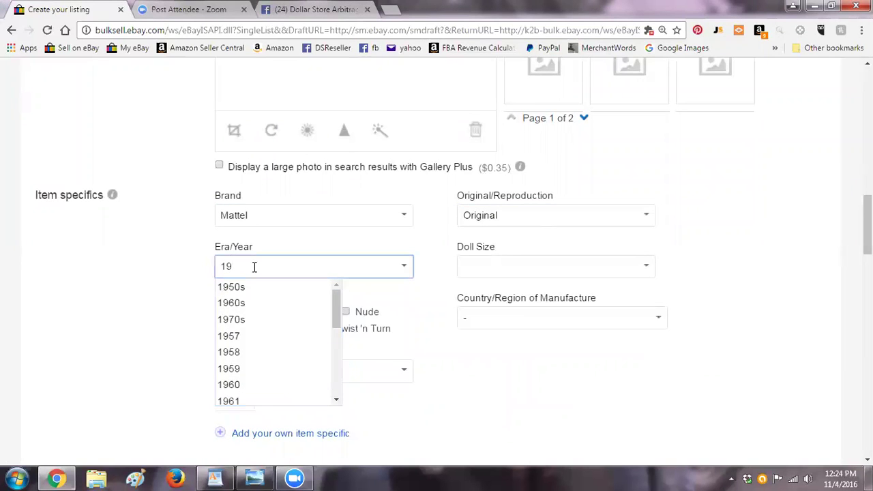
text(80s)
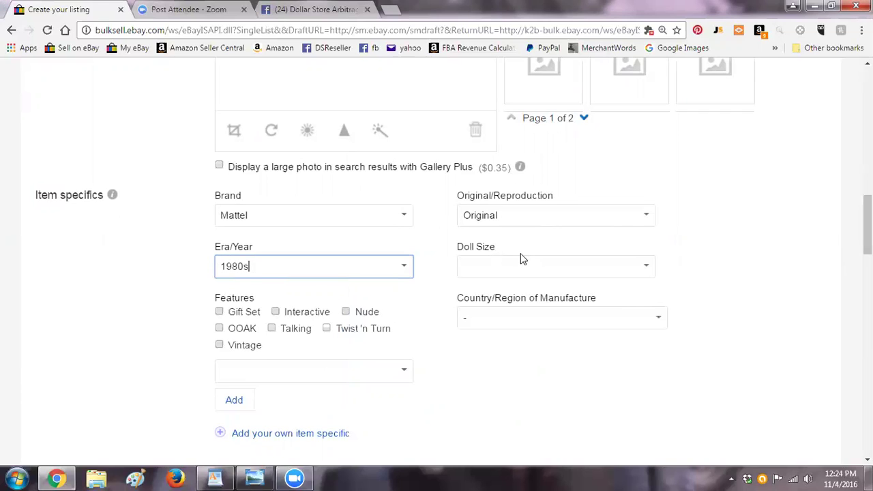
click(647, 268)
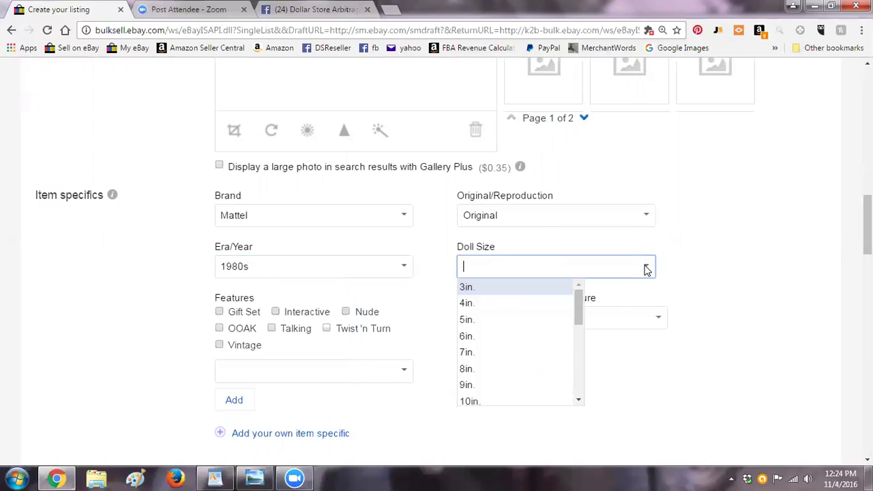
click(754, 217)
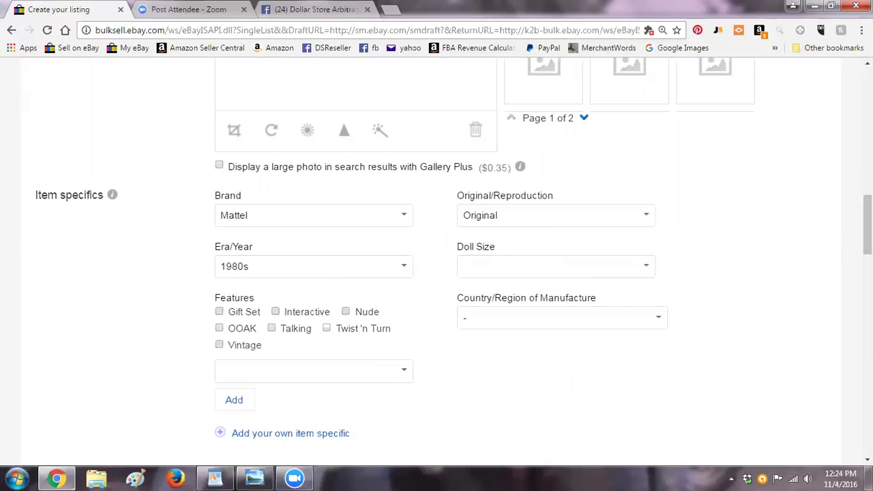
Place the cursor in the empty item description box of the listing
scroll(437, 273, down, 3)
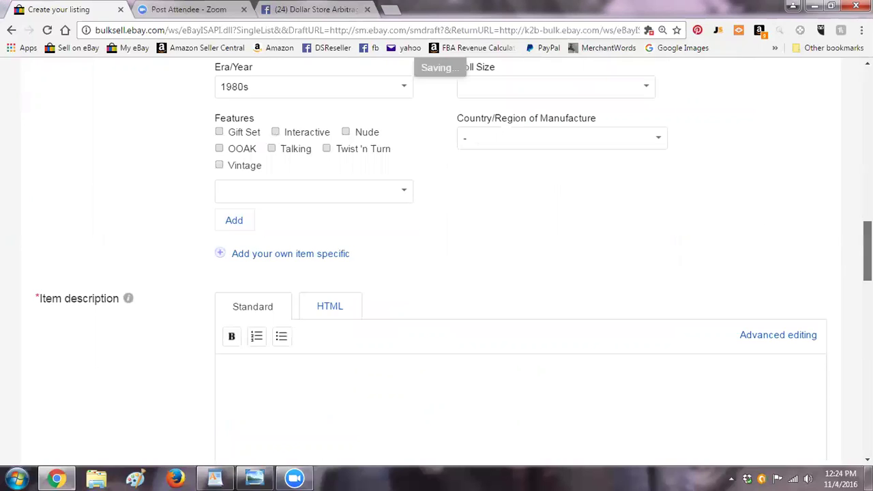
scroll(305, 353, down, 2)
click(282, 261)
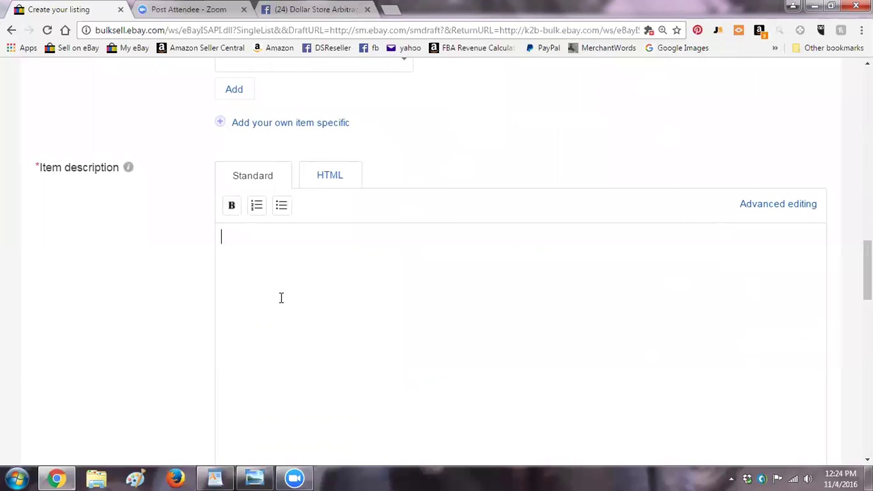
Switch to the WordPad document and correct "lots" to "lot" in the bold line starting "1980s -1994"
click(215, 478)
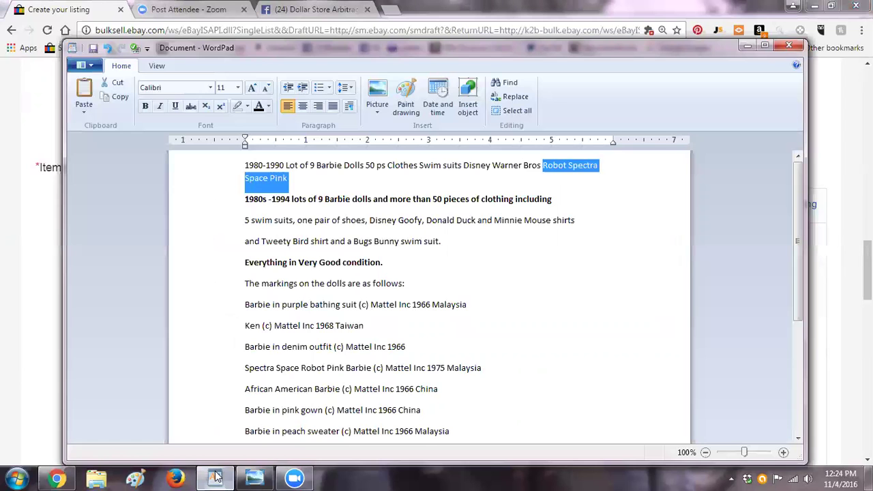
click(503, 318)
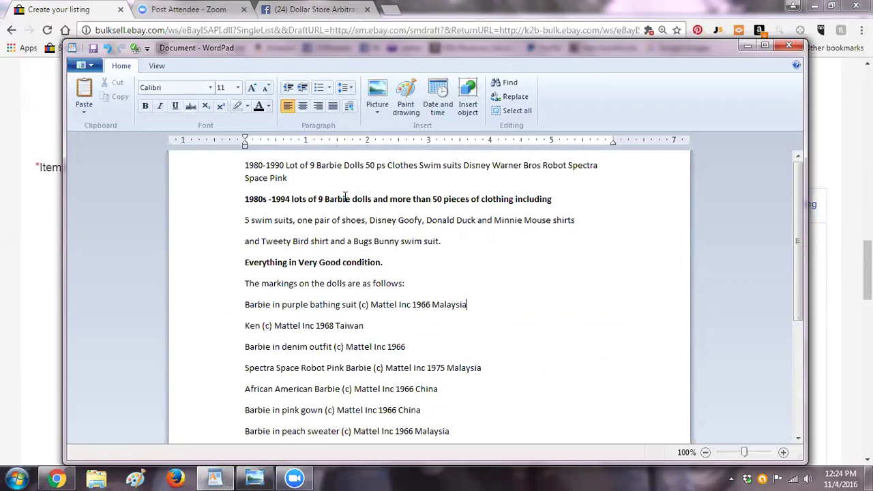
click(306, 199)
key(Delete)
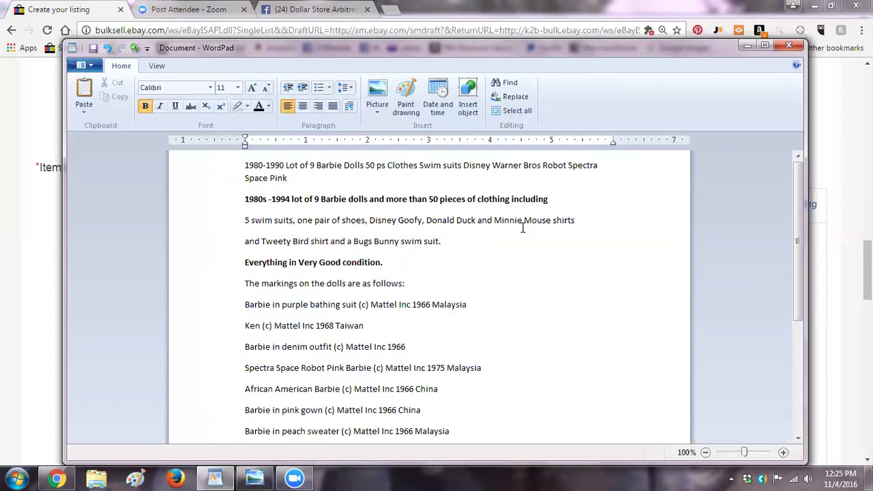
Insert "Warner Brothers:" before "Tweety Bird shirt" in the WordPad description text
click(261, 240)
text(Warner )
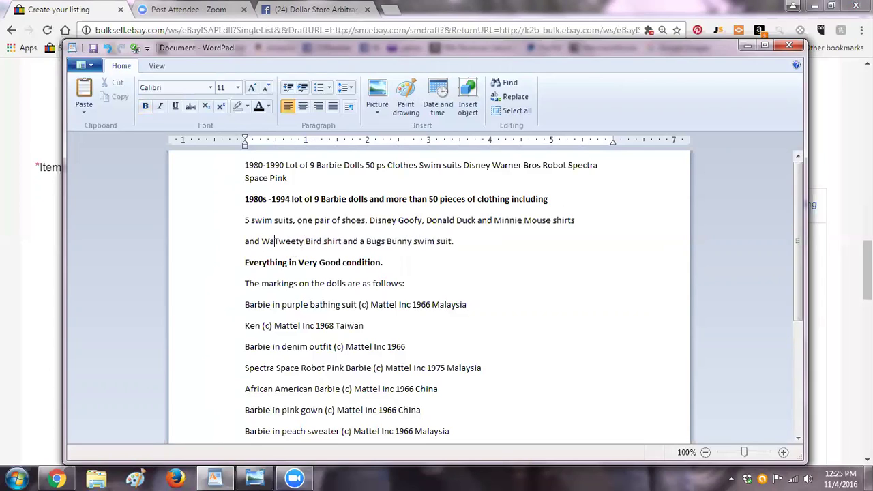
text(Bors)
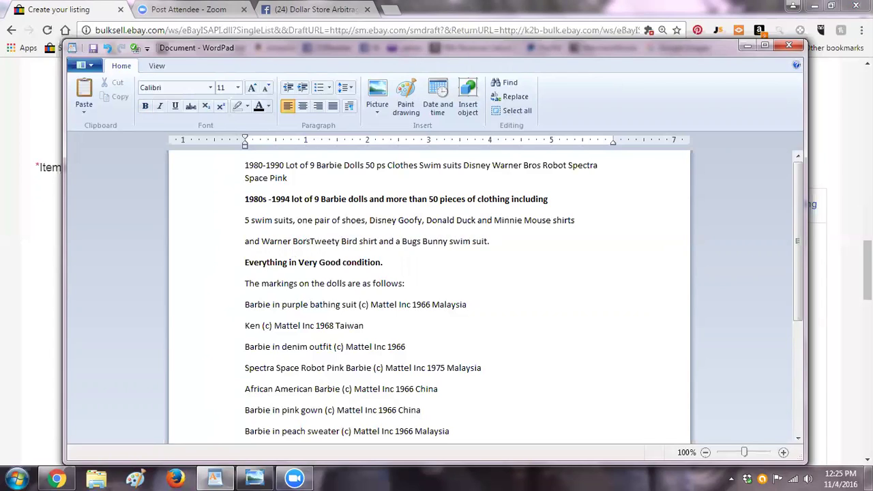
key(BackSpace)
key(BackSpace)
key(BackSpace)
text(rothers)
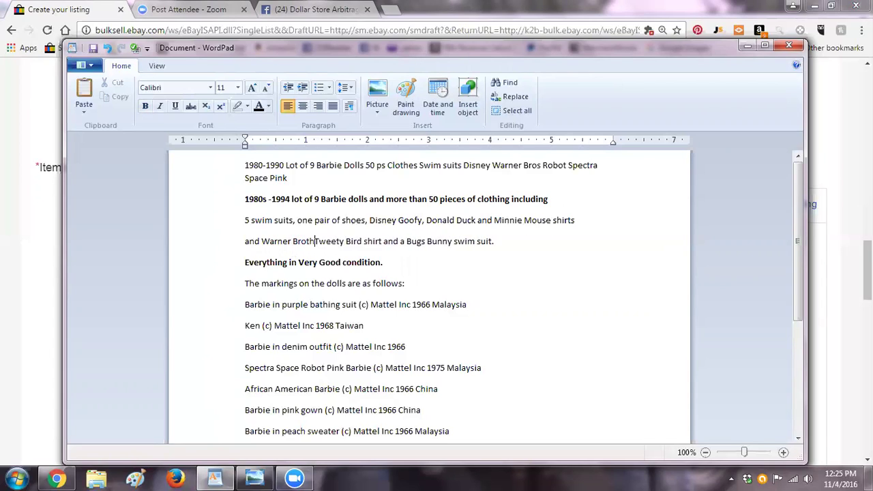
text(:)
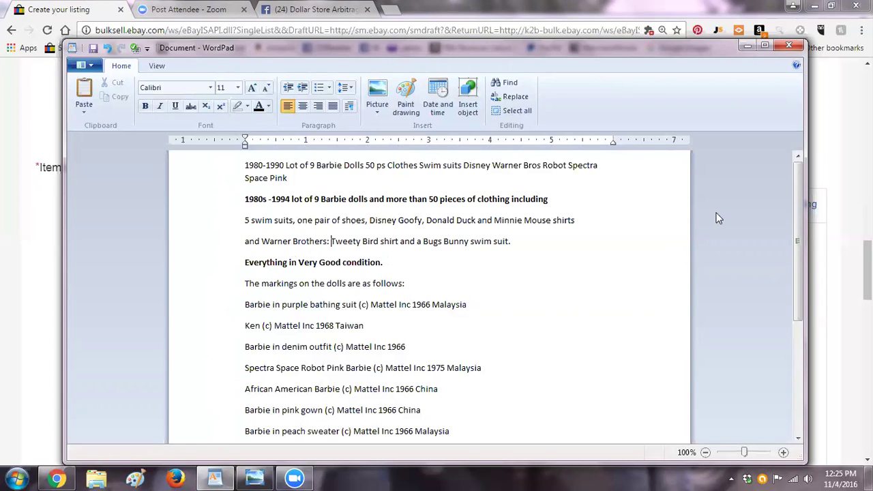
Review the doll markings list and insert "eBay" before "store" in the bold "Thank you for shopping" line
drag(800, 189, 748, 227)
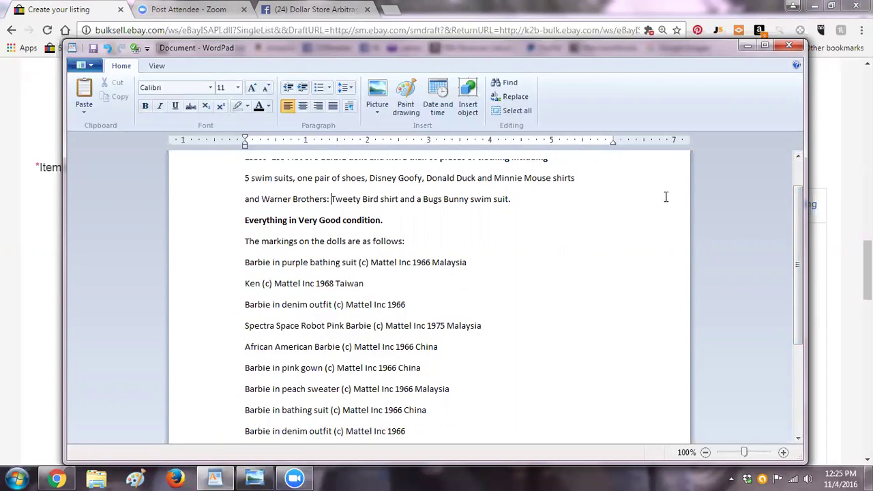
drag(799, 200, 814, 242)
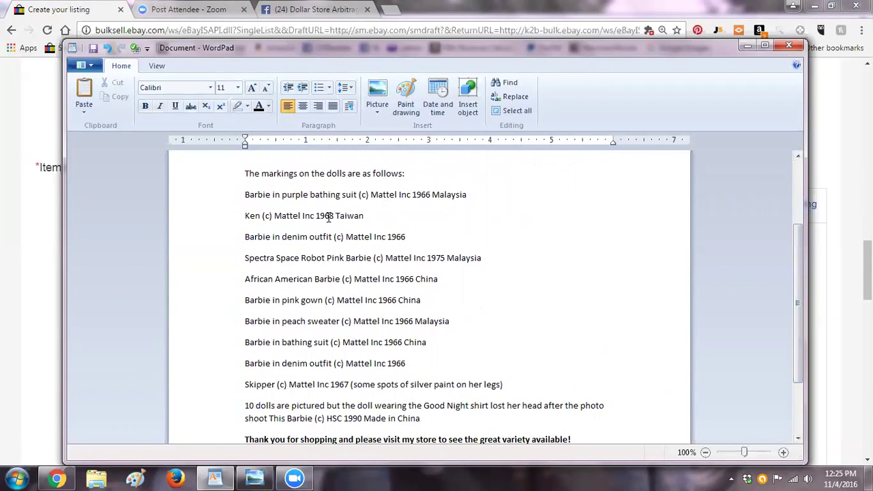
drag(799, 249, 810, 284)
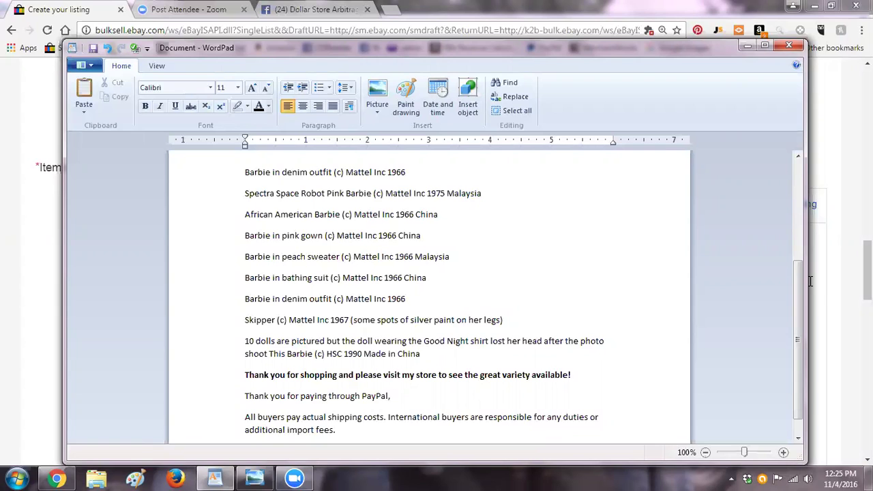
scroll(801, 291, down, 1)
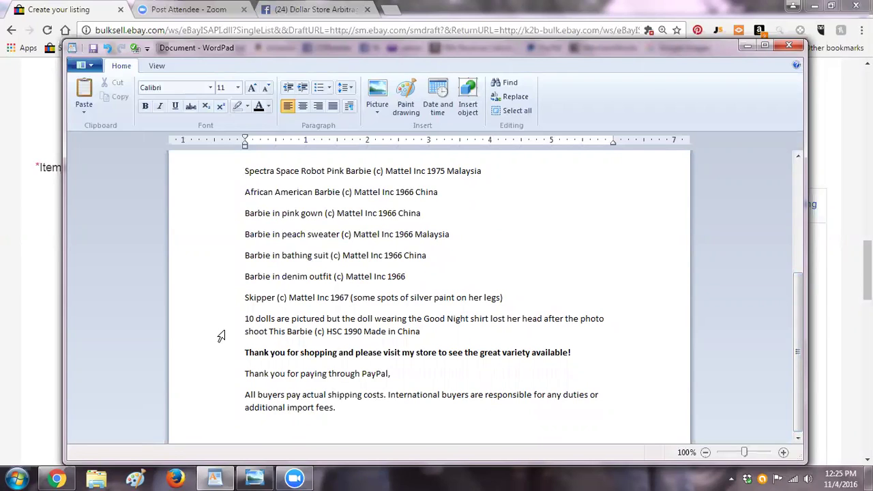
click(417, 355)
text(eBay)
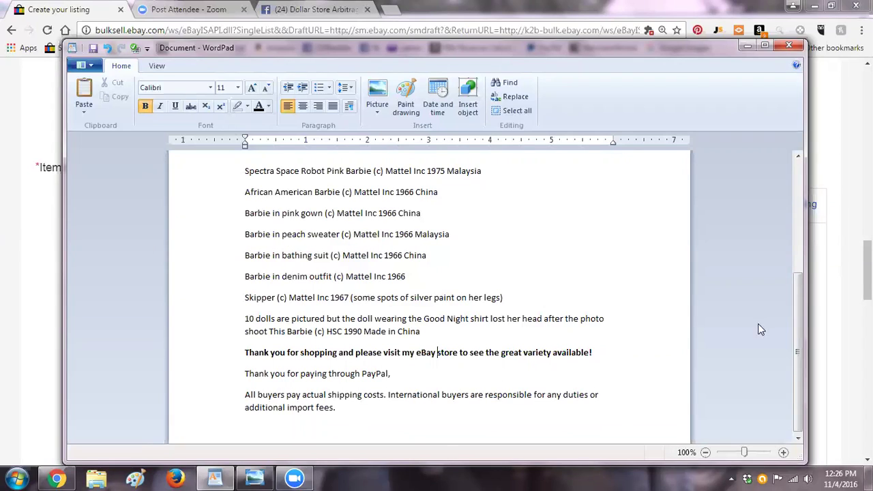
right_click(309, 218)
click(223, 239)
click(223, 239)
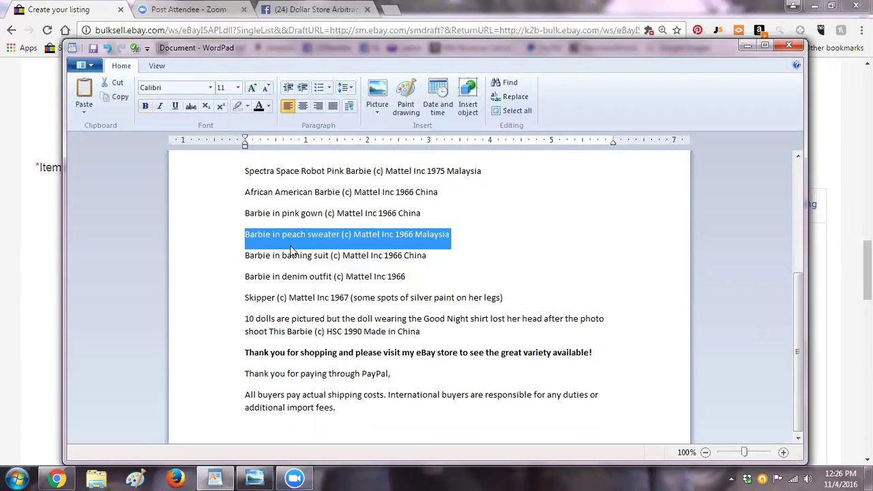
right_click(297, 268)
click(464, 285)
right_click(446, 315)
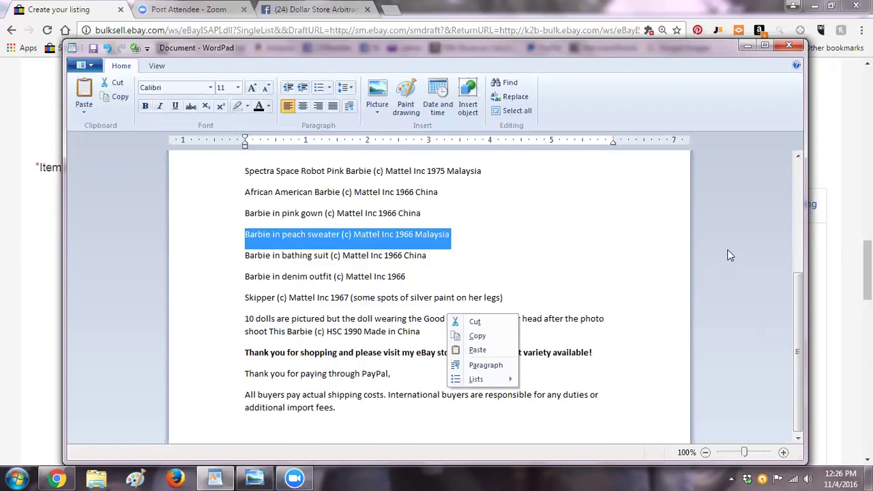
Copy the entire WordPad description text and paste it into the item description box of the eBay listing in Chrome
scroll(798, 304, up, 3)
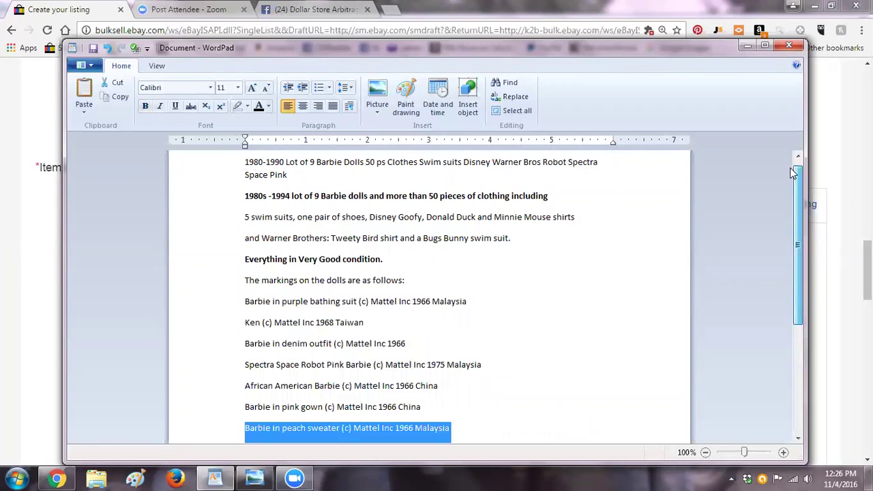
click(241, 170)
drag(247, 180, 446, 477)
right_click(307, 299)
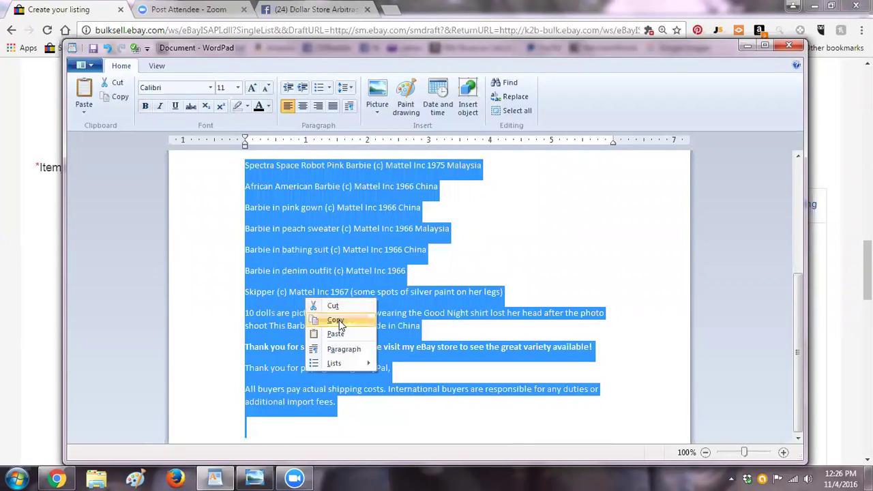
click(331, 317)
key(alt+Tab)
right_click(288, 253)
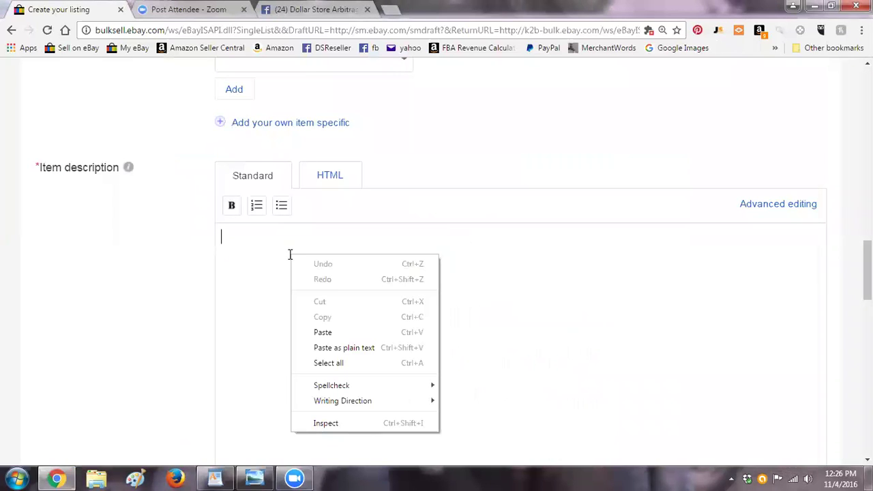
click(322, 332)
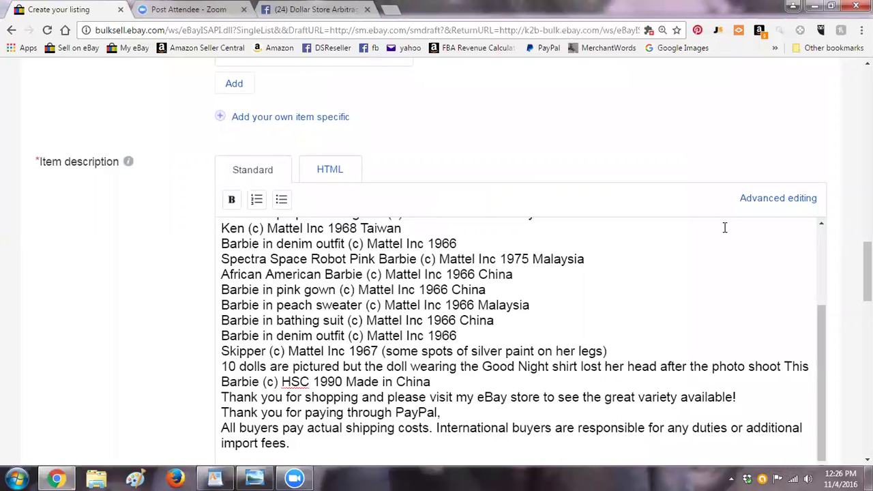
Change "ps" to "pieces" in the first line of the item description
click(821, 275)
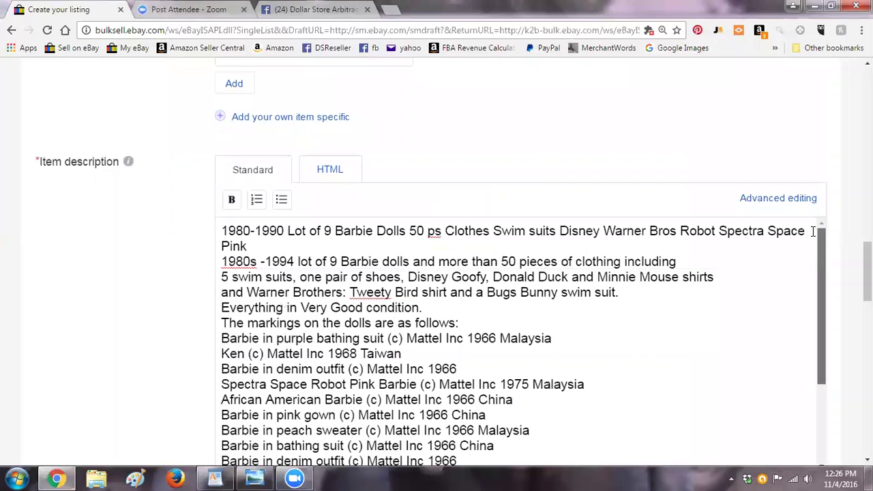
click(433, 232)
text(iece)
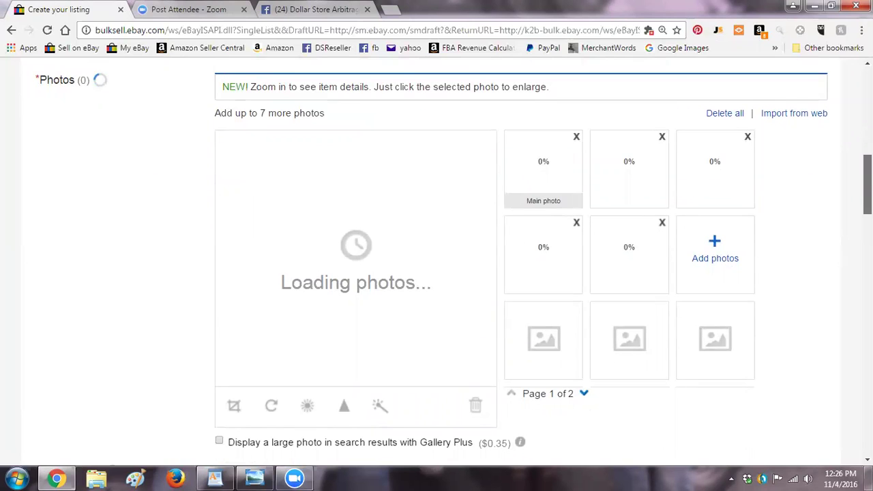
Check the listing's photo upload progress and browse the pictures in Dropbox's Camera Uploads folder in Windows Explorer
scroll(453, 273, down, 2)
scroll(372, 357, up, 3)
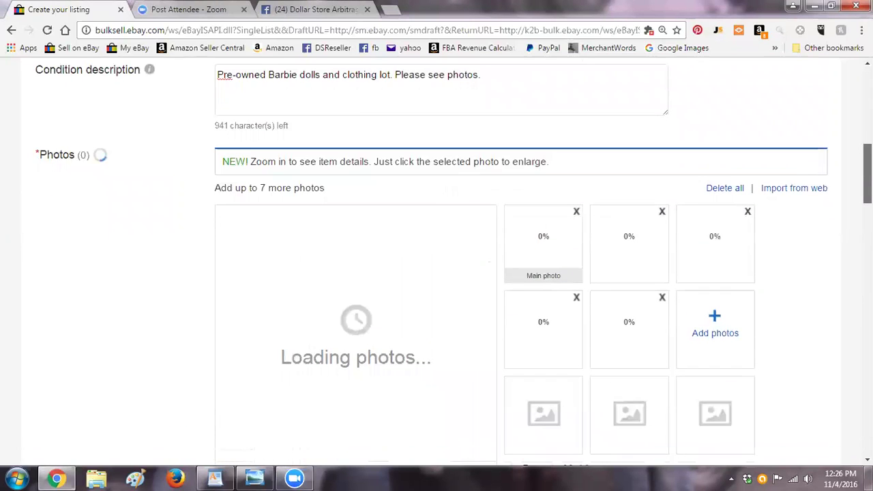
scroll(371, 358, down, 1)
scroll(371, 357, down, 1)
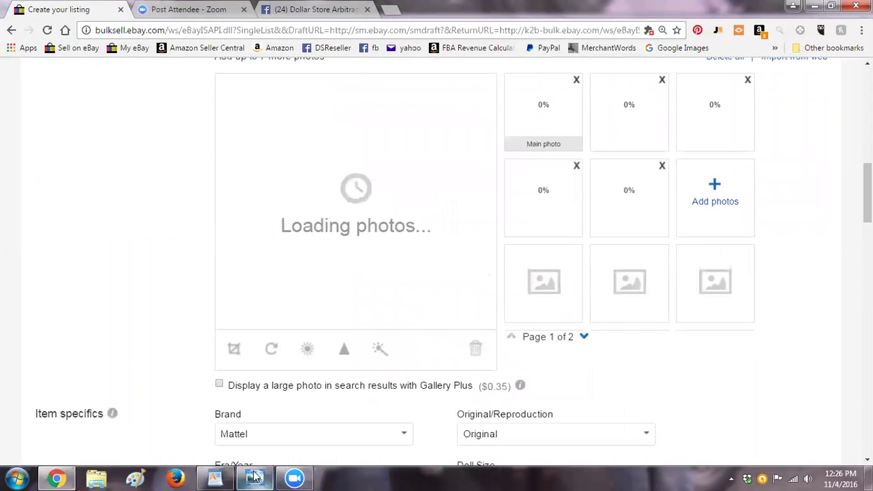
click(98, 478)
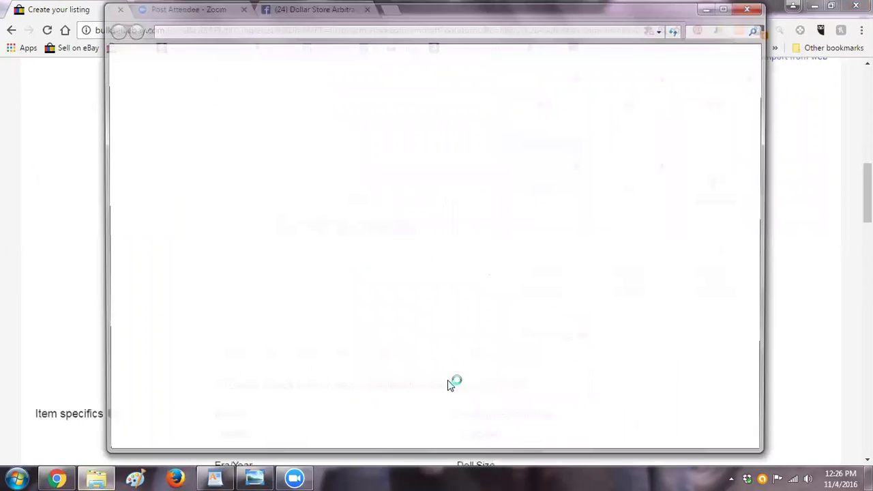
click(146, 117)
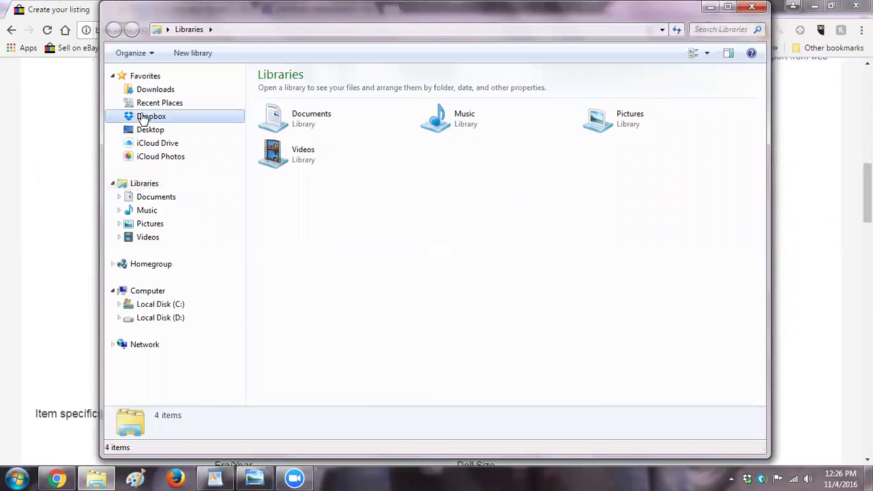
click(284, 118)
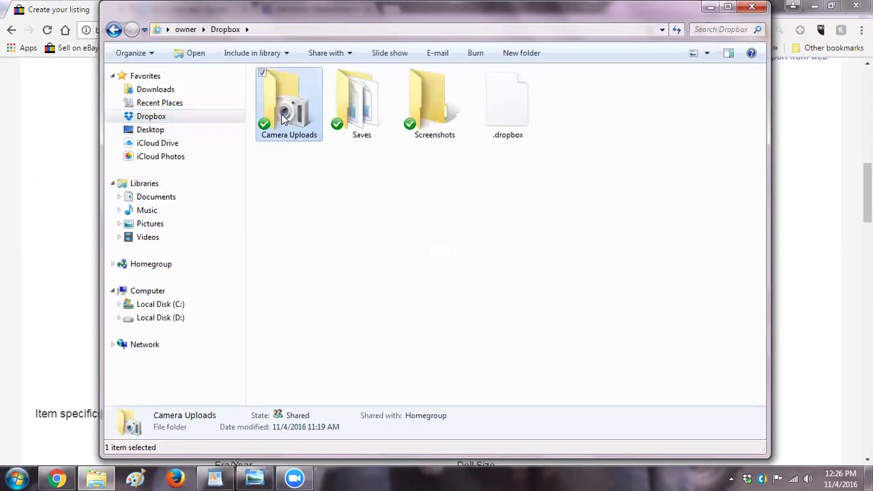
double_click(284, 118)
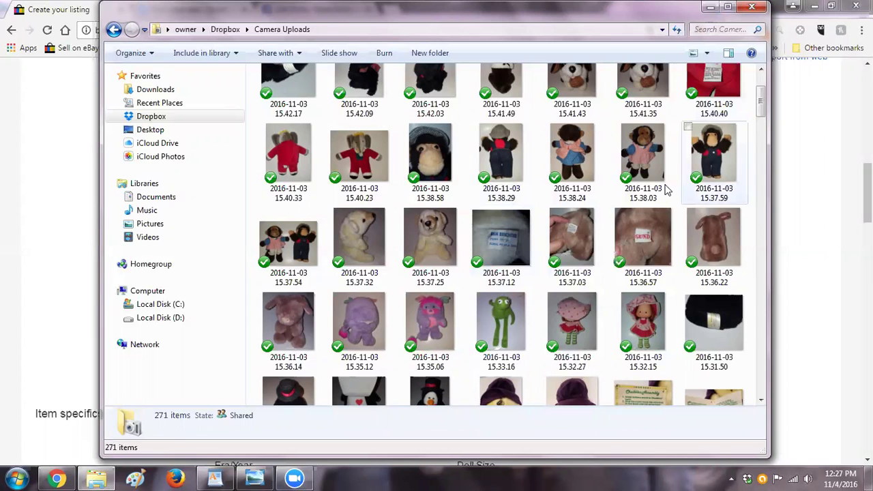
drag(761, 108, 664, 135)
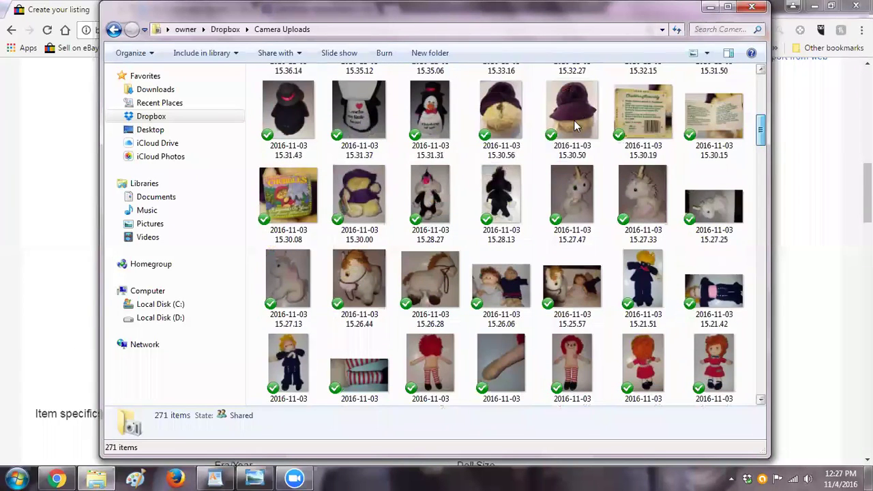
click(709, 10)
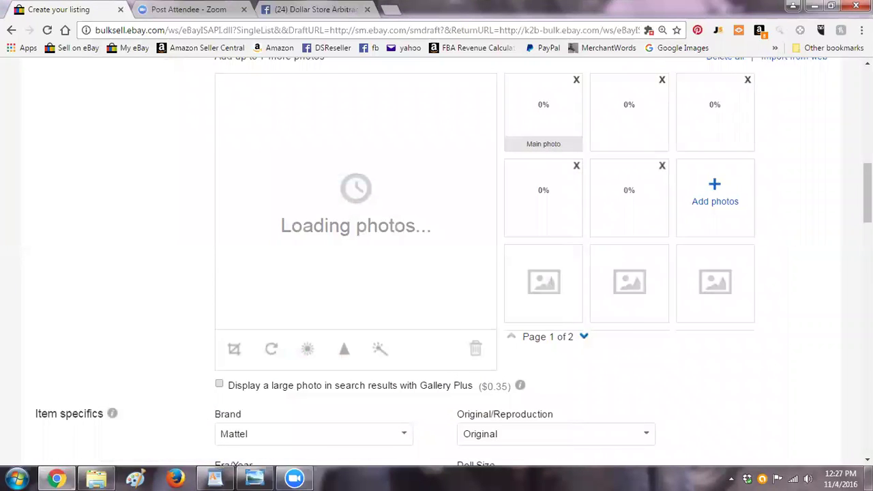
Make the "Everything in Very Good condition." line and the line starting "1980s -1994" bold in the item description
scroll(465, 415, down, 5)
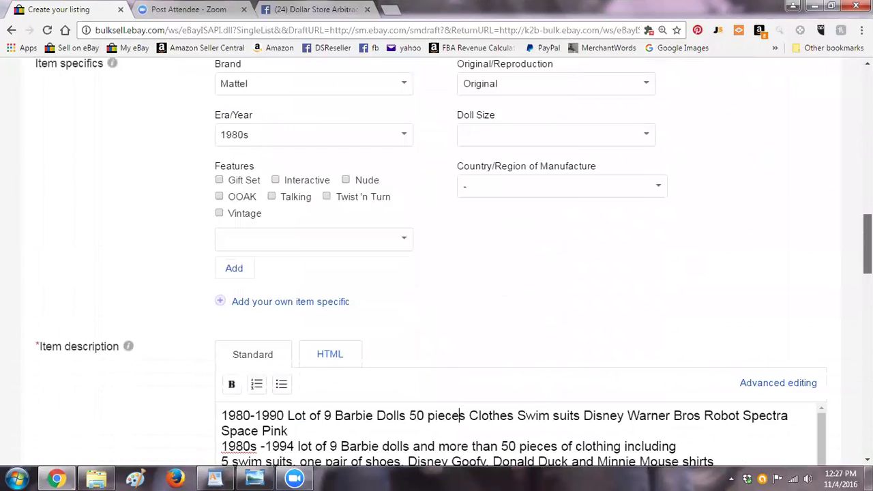
scroll(473, 185, down, 4)
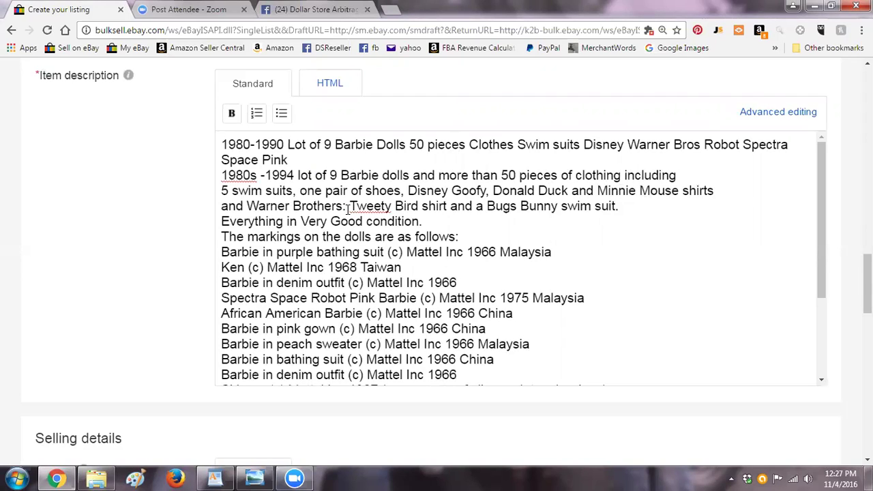
drag(422, 222, 215, 229)
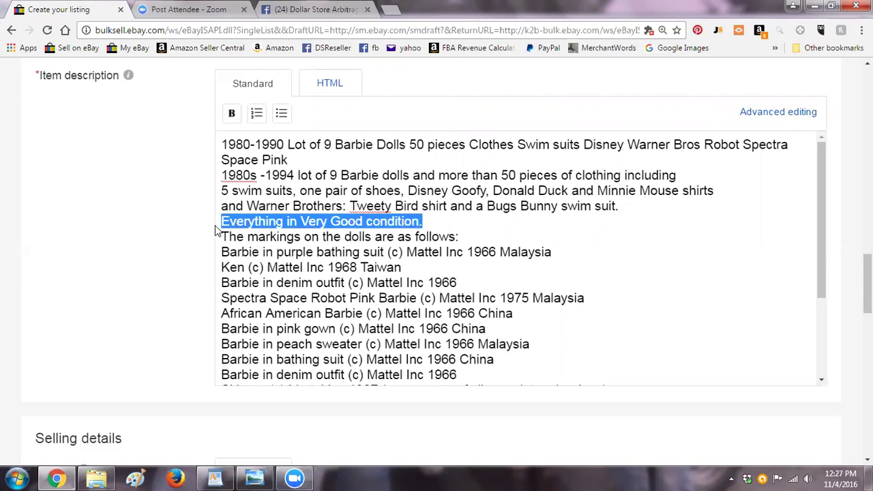
click(232, 114)
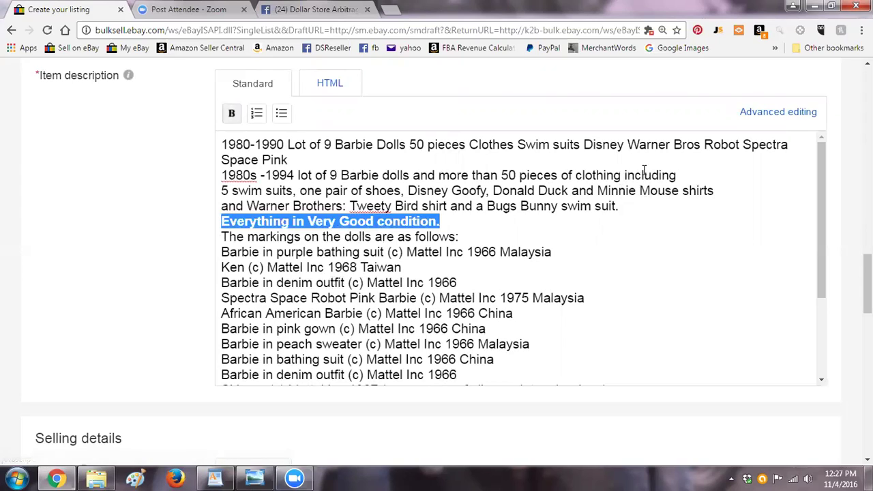
drag(679, 176, 219, 176)
click(232, 113)
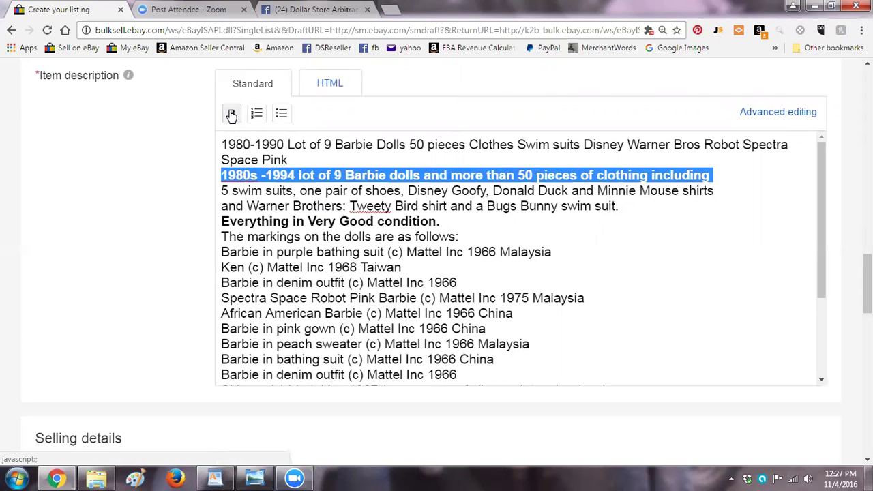
Make the "Thank you for shopping and please visit my eBay store" line bold near the end of the description
drag(823, 217, 823, 292)
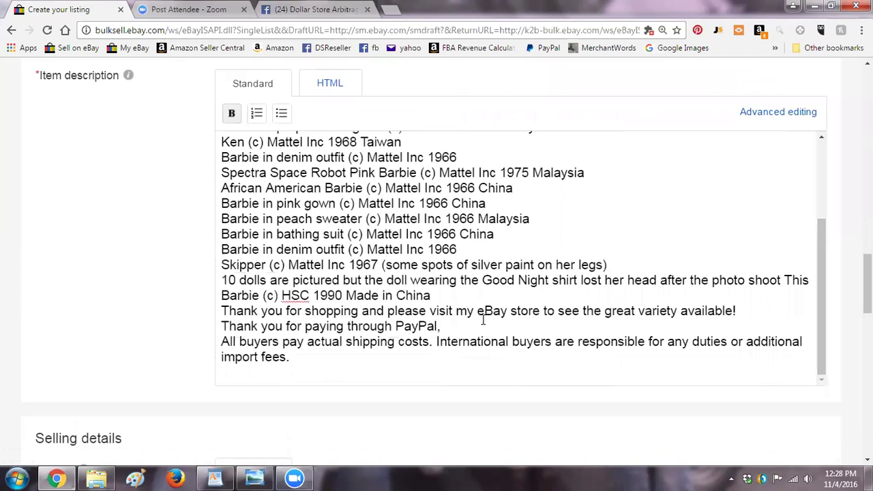
click(739, 312)
shift+click(215, 303)
shift+click(218, 311)
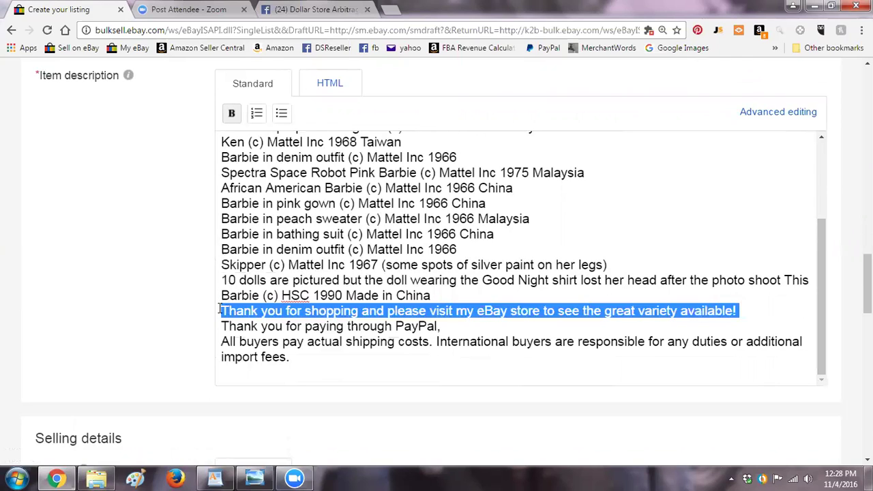
click(231, 116)
Add blank lines after the "Space Pink", "Bugs Bunny swim suit." and "Made in China" lines in the item description
click(442, 298)
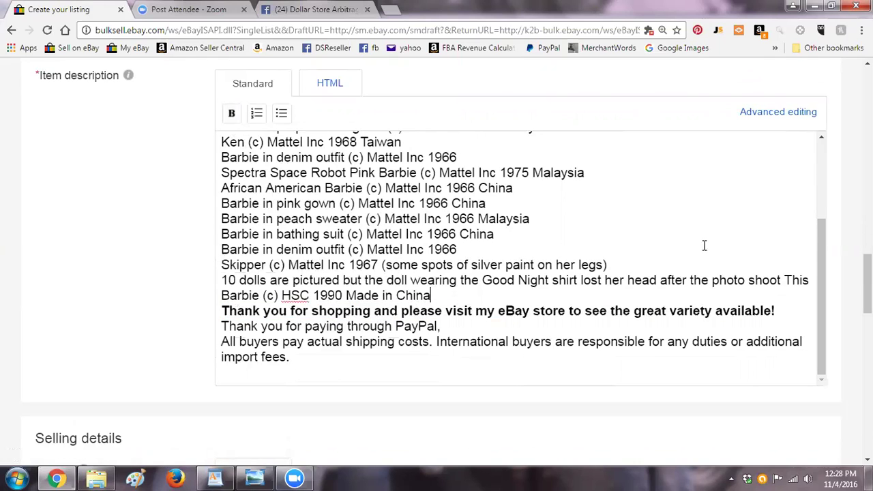
key(Return)
drag(822, 254, 820, 163)
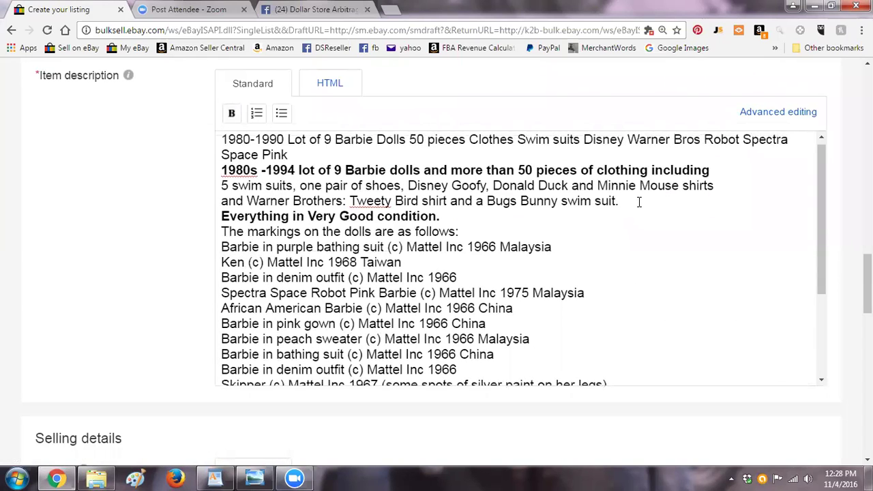
click(638, 202)
key(Return)
click(389, 155)
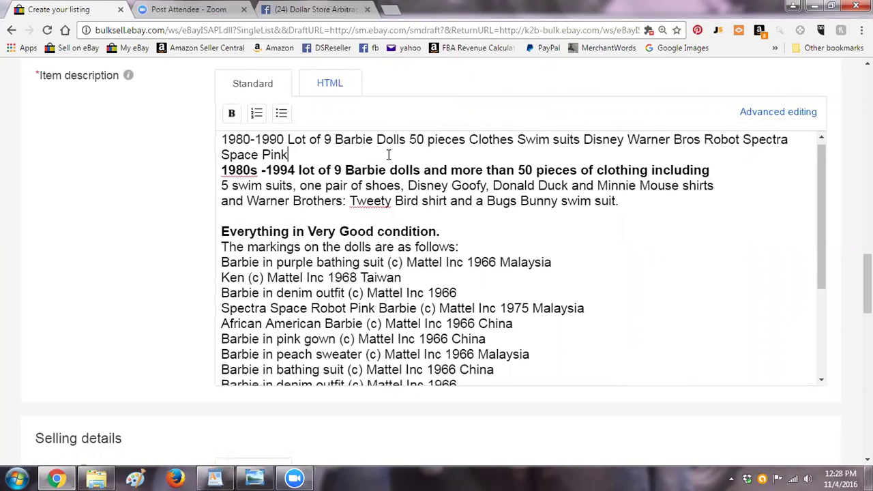
key(Return)
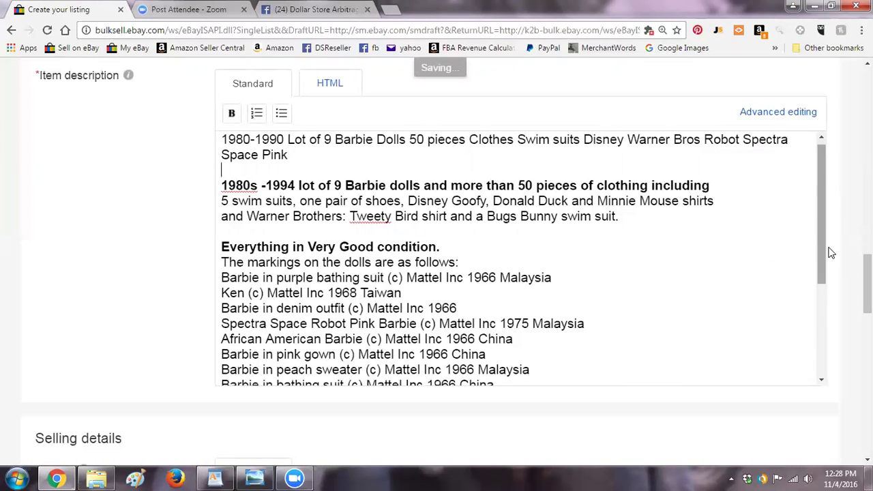
scroll(831, 253, down, 2)
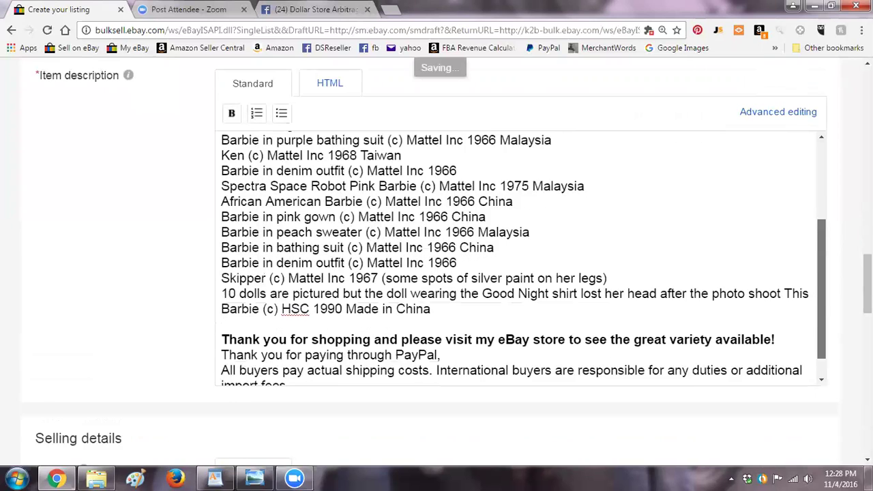
scroll(355, 339, down, 2)
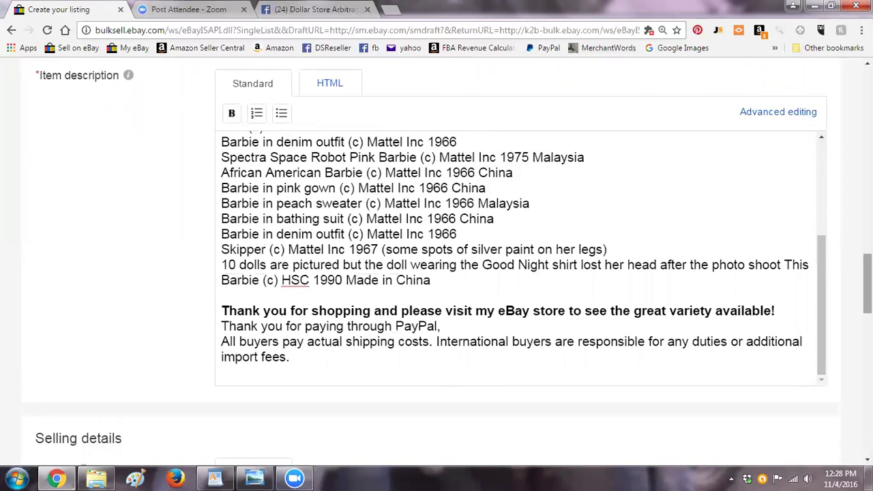
Keep the auction-style listing's duration at 7 days and set its starting price to $29.99
scroll(323, 233, down, 3)
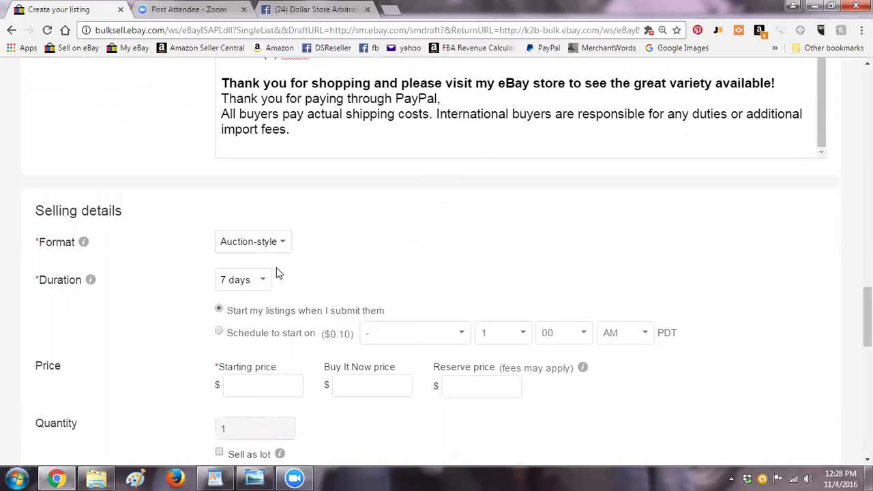
click(262, 282)
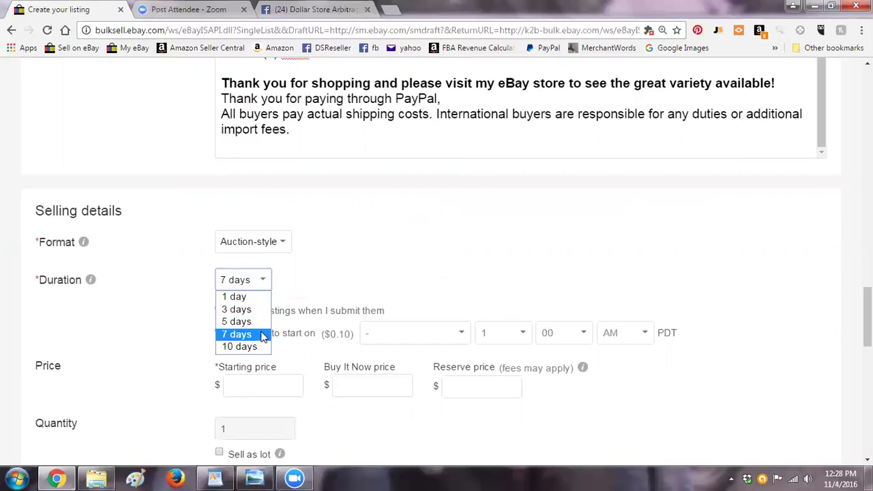
click(261, 333)
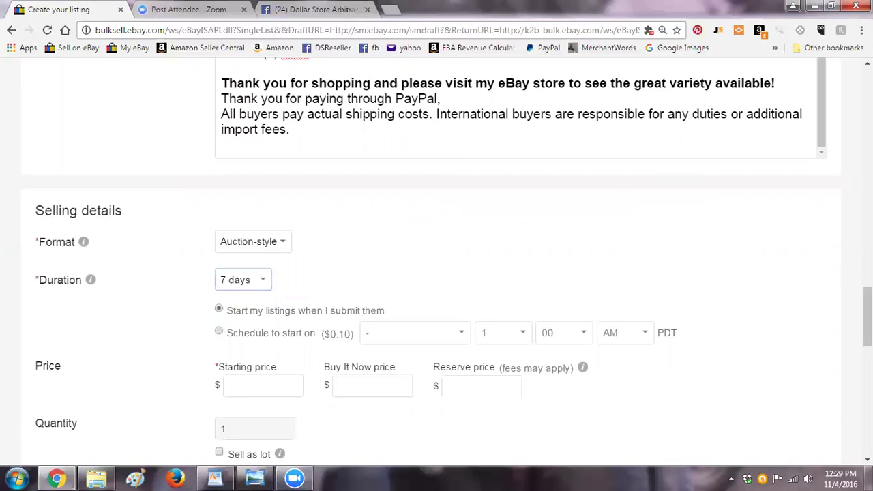
drag(867, 314, 867, 333)
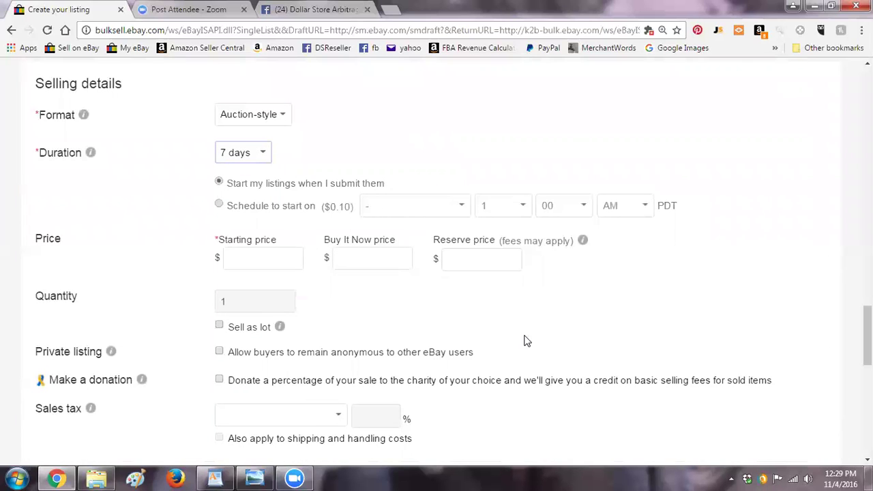
click(255, 262)
text(29.99)
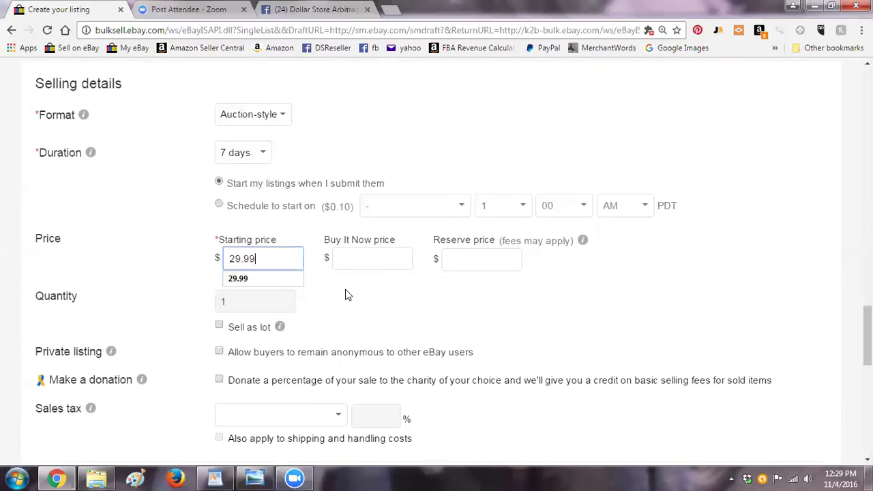
key(Escape)
Set the listing to sell as a lot of 60 items and enable automatic relisting up to 2 times
click(257, 300)
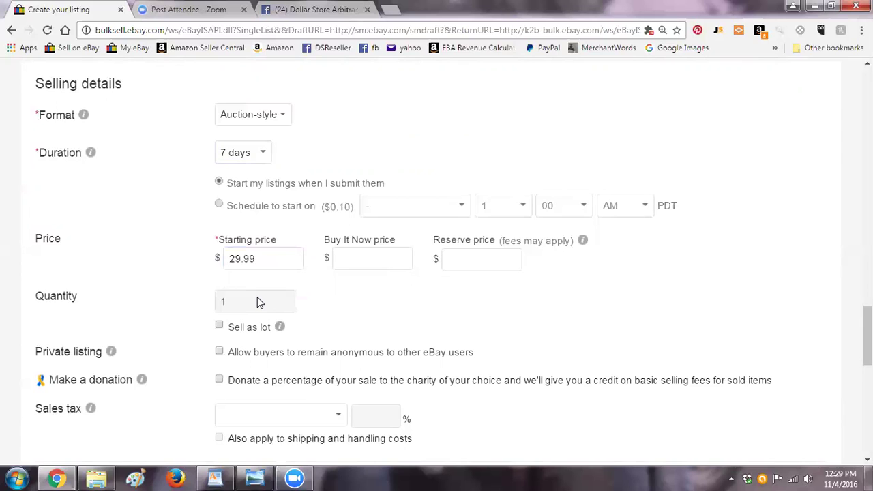
click(219, 326)
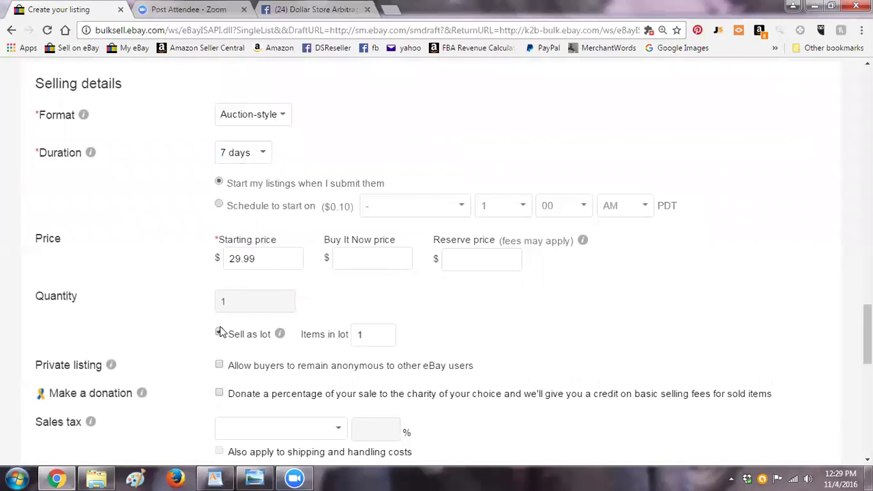
double_click(353, 334)
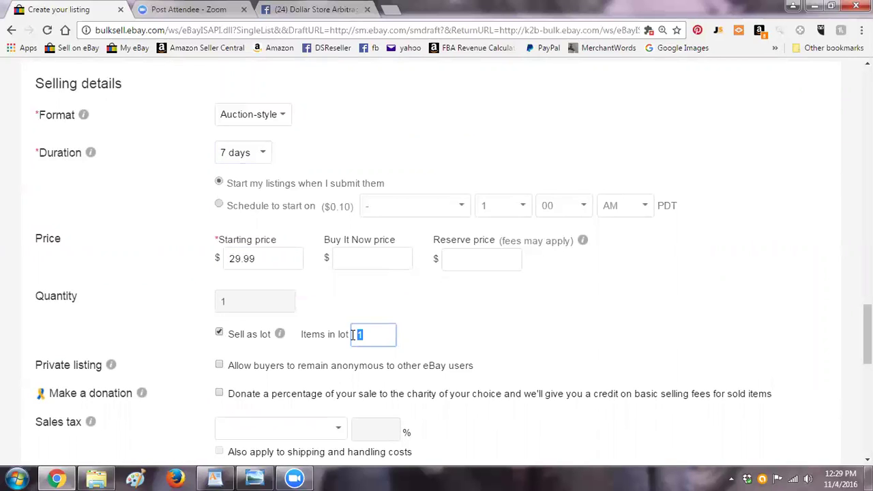
text(60)
click(517, 310)
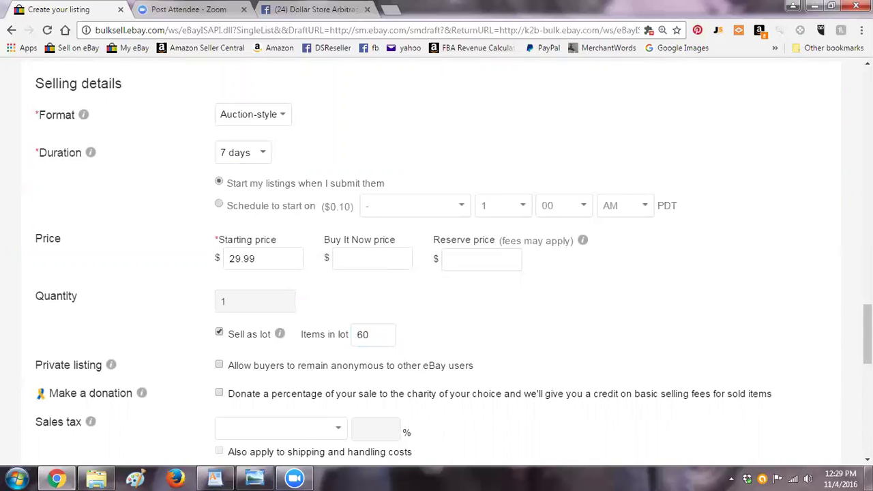
scroll(238, 333, down, 2)
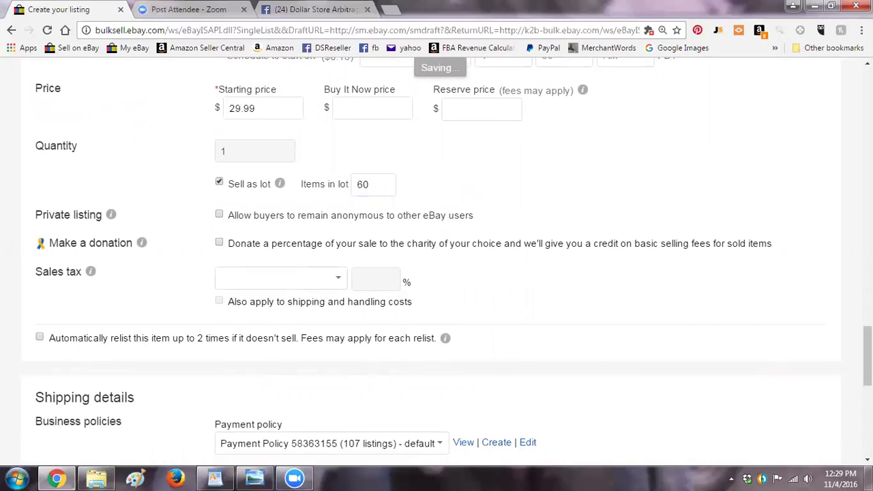
scroll(134, 196, down, 3)
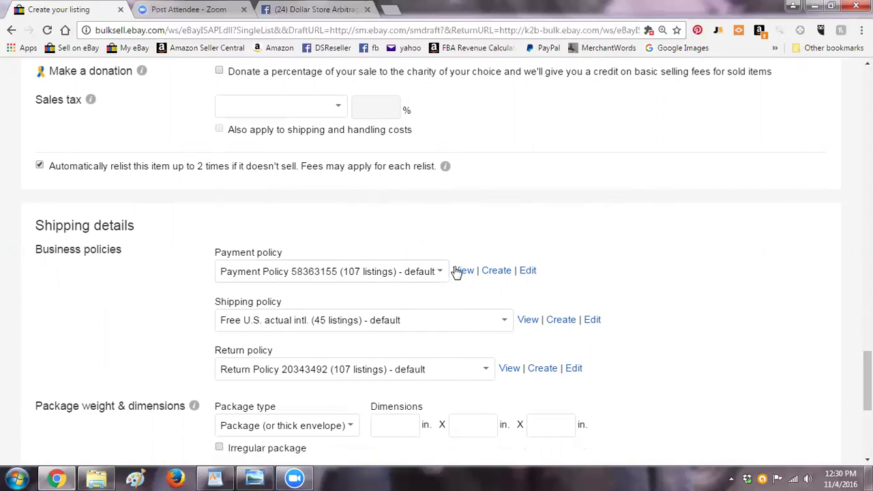
Review the default payment policy's editable settings and its save-as-new-policy option, and leave without saving
click(526, 271)
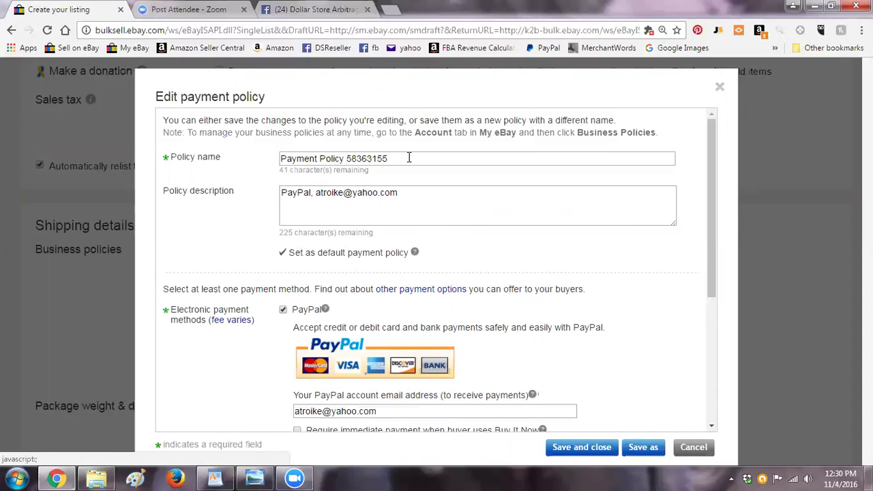
drag(712, 174, 314, 334)
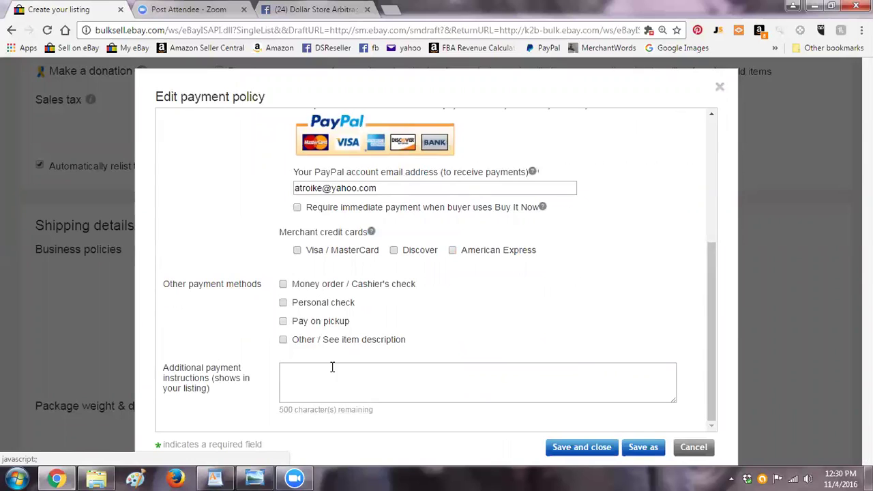
drag(712, 284, 720, 89)
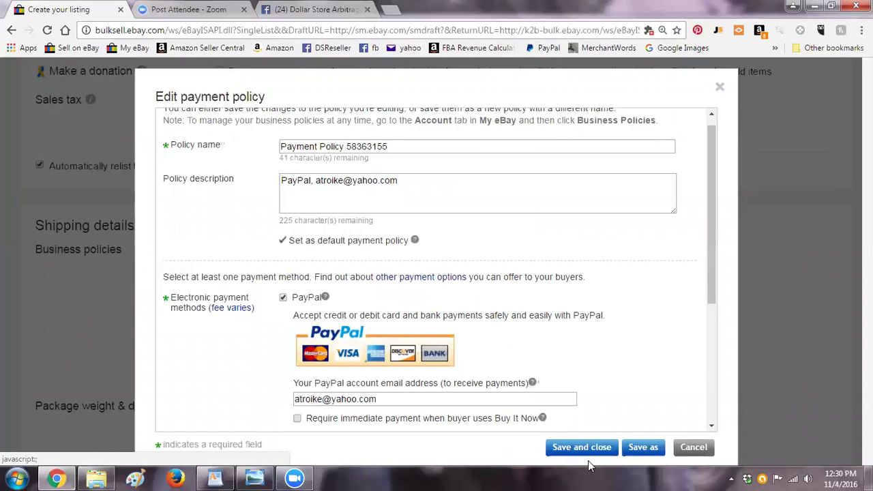
click(642, 447)
click(582, 326)
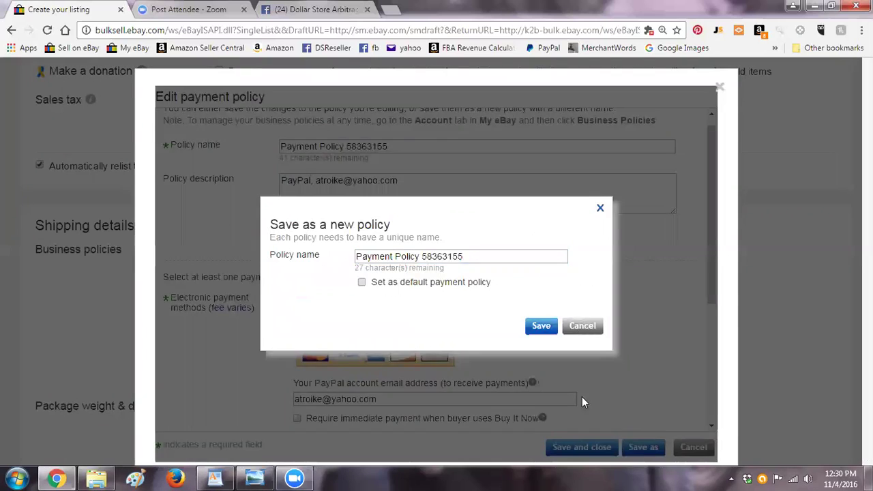
click(693, 447)
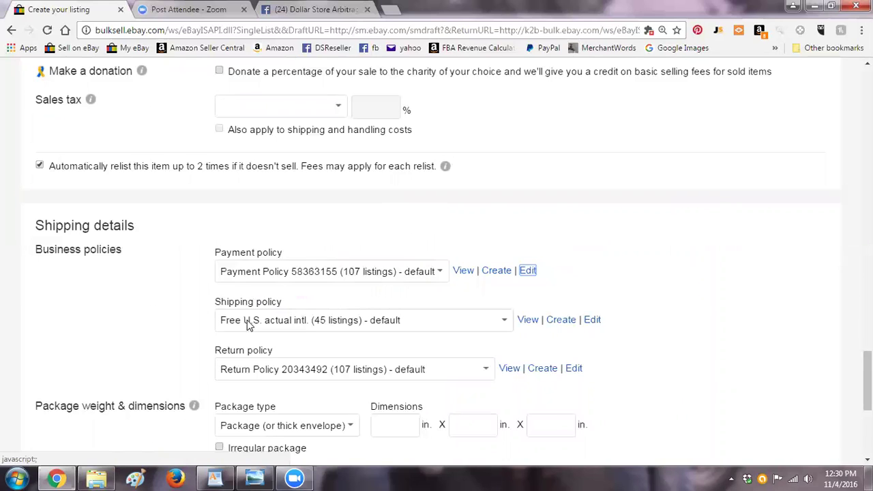
Change the shipping policy to "Calculated:USPS Priority,1 business day", viewing the policy details before and after the change
click(532, 322)
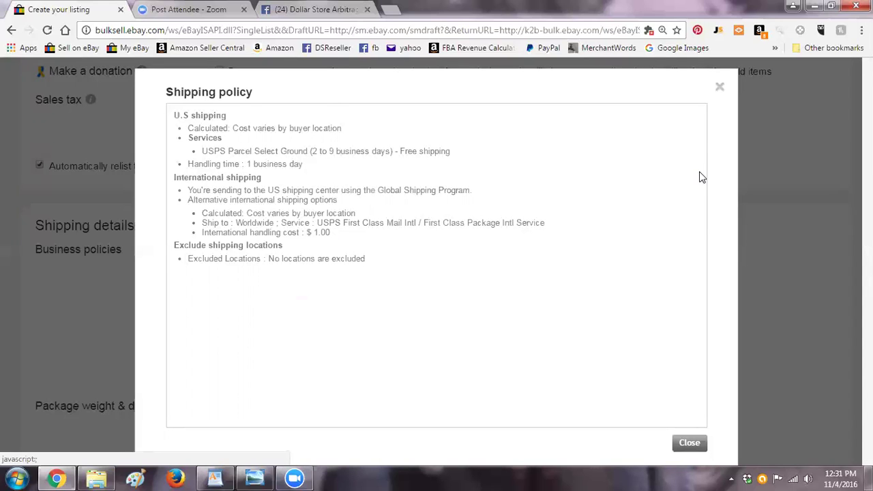
click(718, 89)
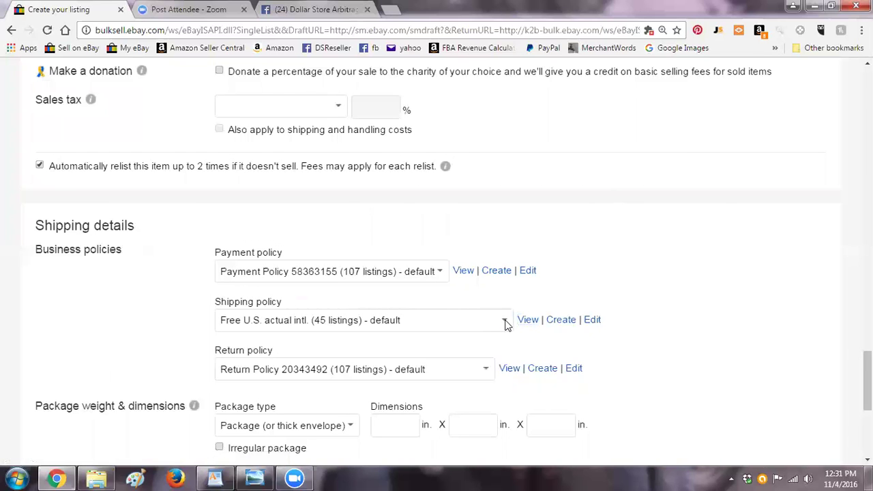
click(505, 322)
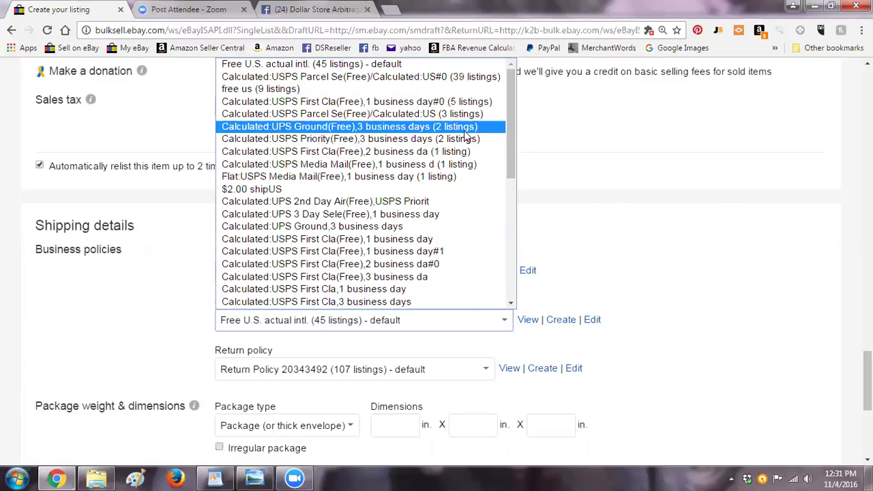
drag(512, 128, 521, 212)
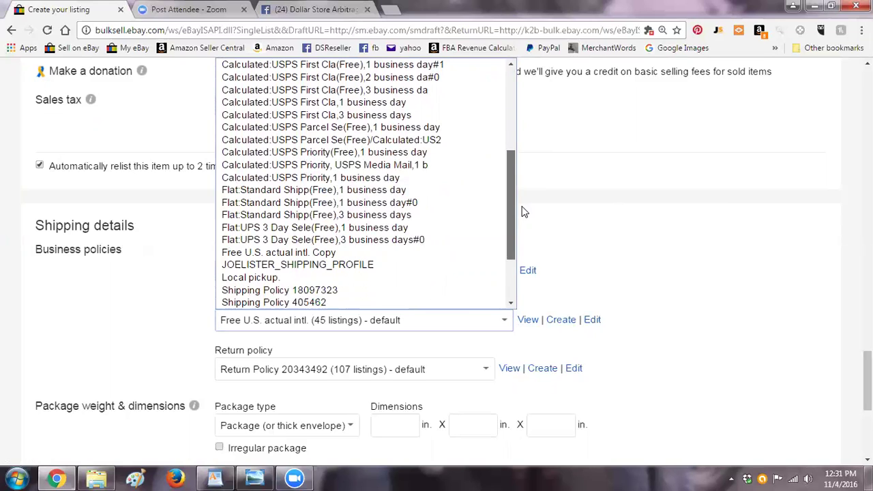
click(365, 181)
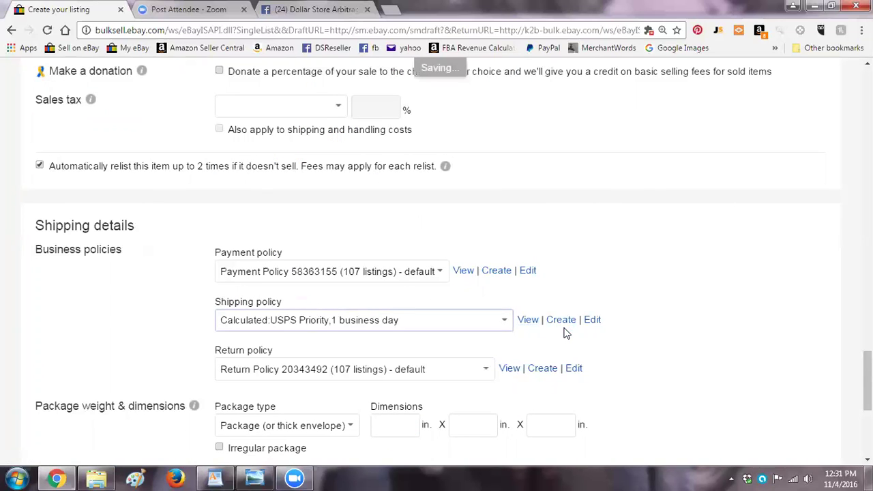
click(530, 324)
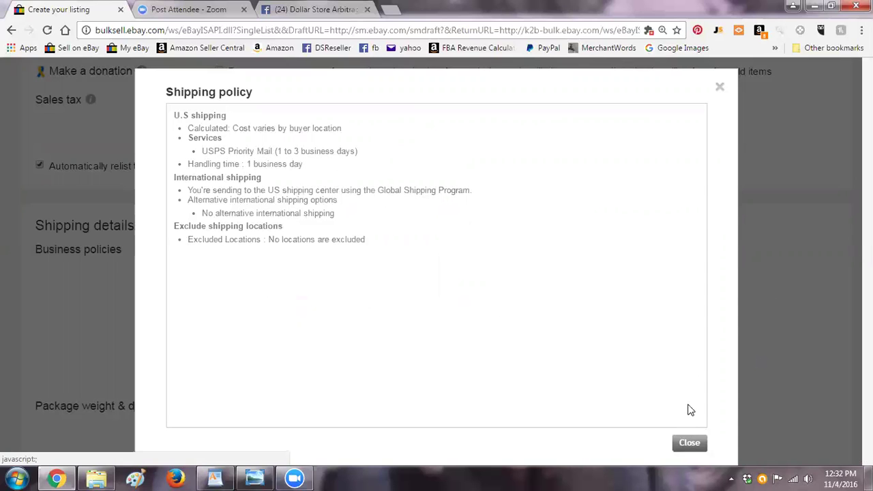
click(690, 443)
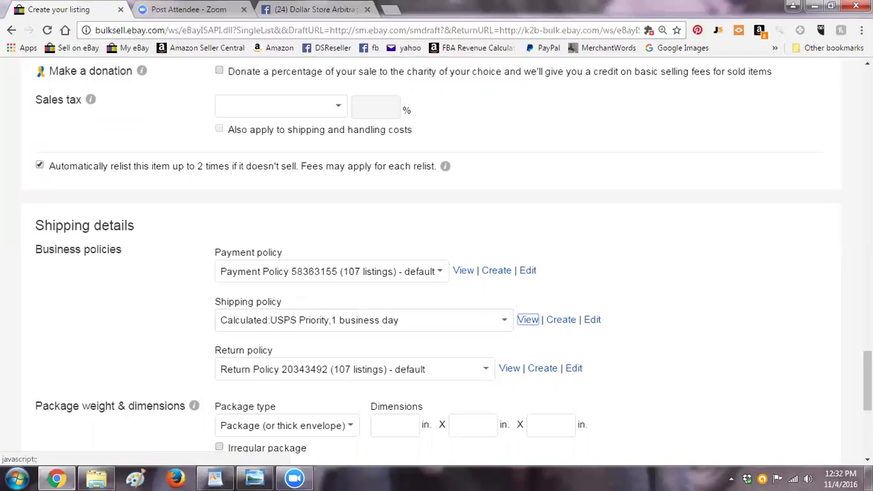
Look over the available return policies and shipping policies, keeping "Calculated:USPS Priority,1 business day" as the shipping policy
scroll(584, 273, down, 2)
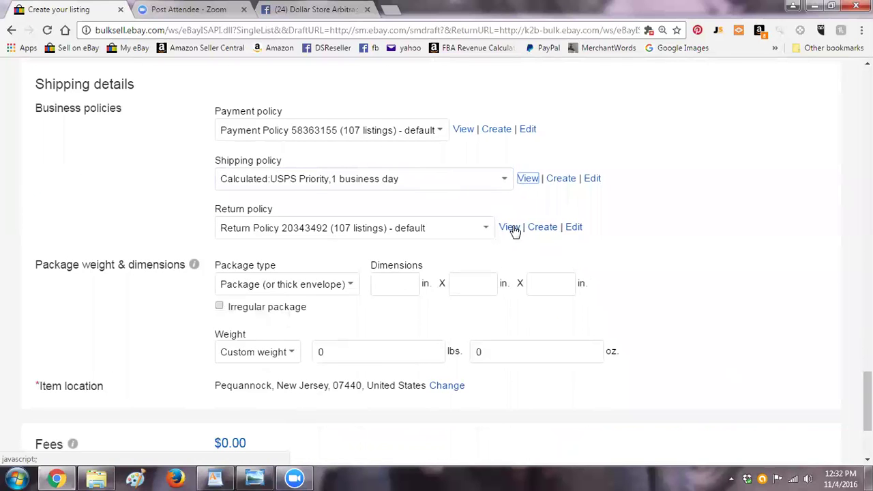
click(487, 231)
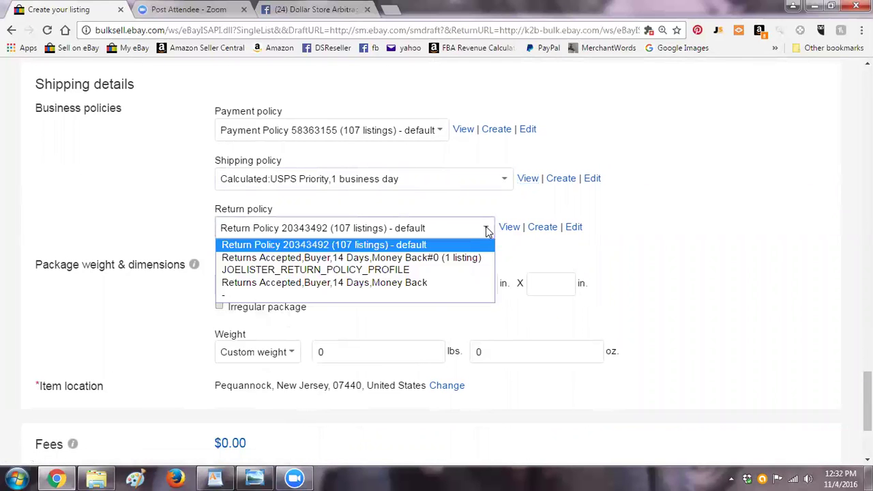
click(504, 180)
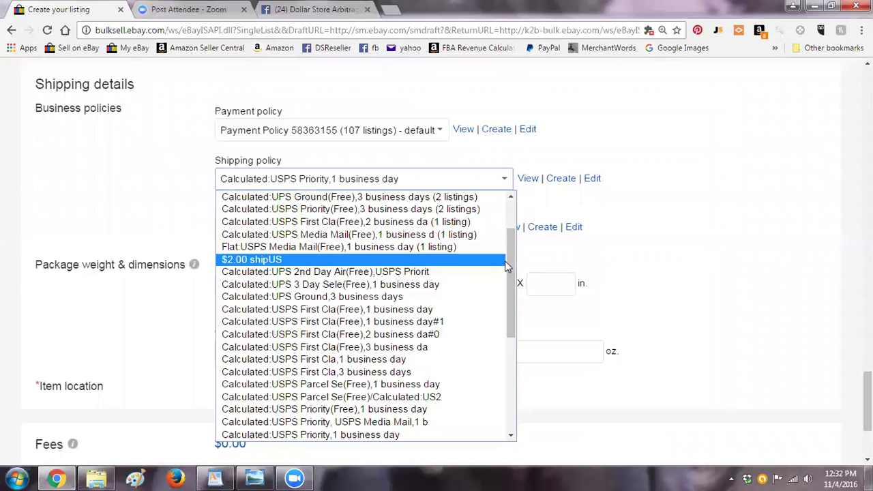
scroll(521, 318, down, 1)
scroll(522, 319, down, 3)
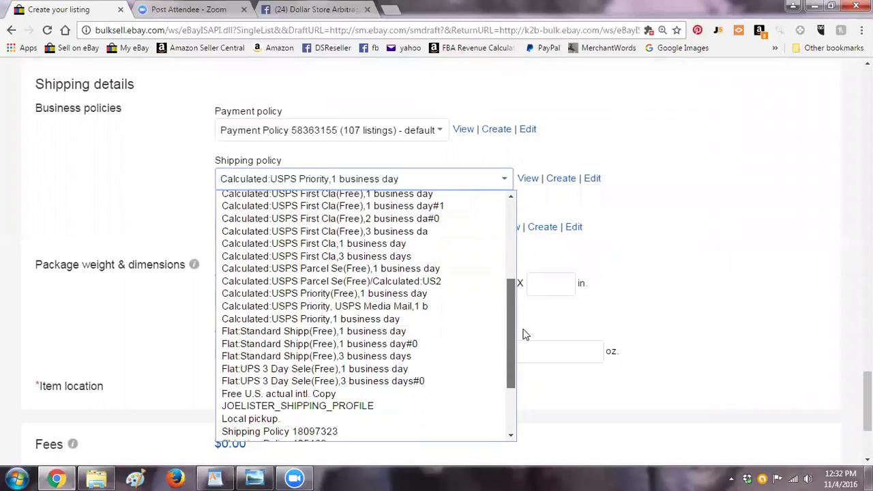
scroll(527, 343, down, 2)
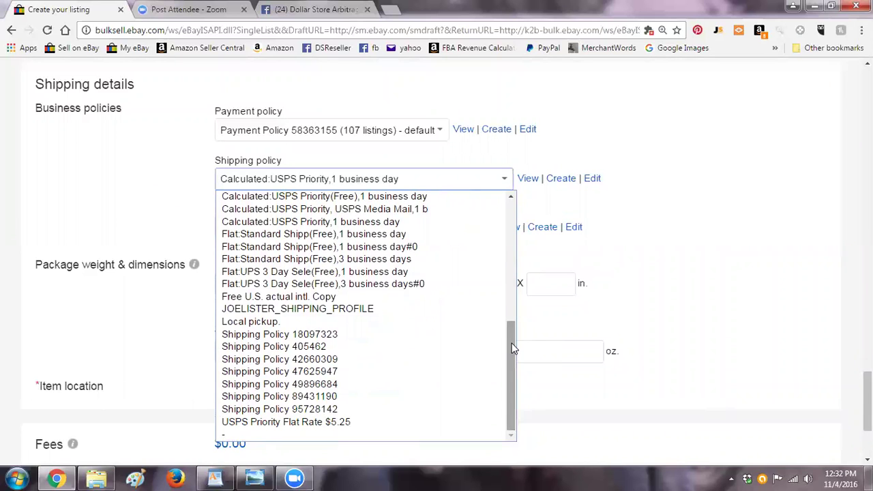
scroll(508, 239, up, 5)
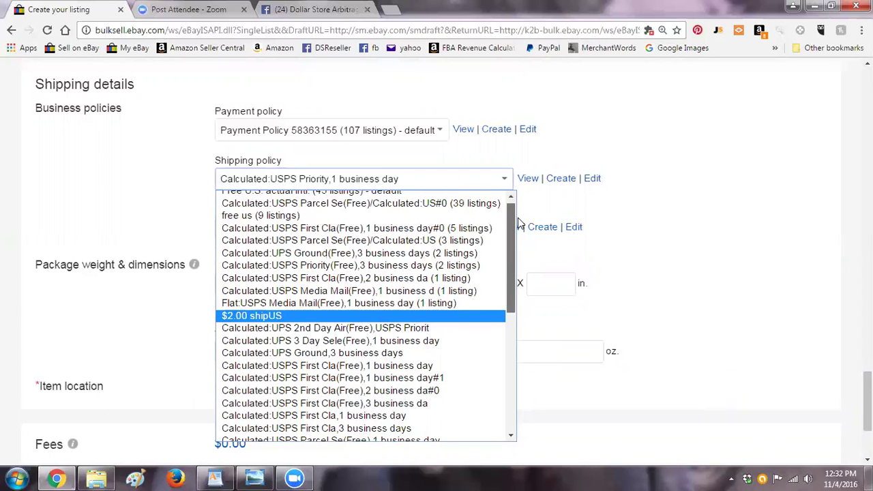
scroll(518, 225, down, 3)
scroll(529, 277, down, 3)
scroll(536, 305, down, 2)
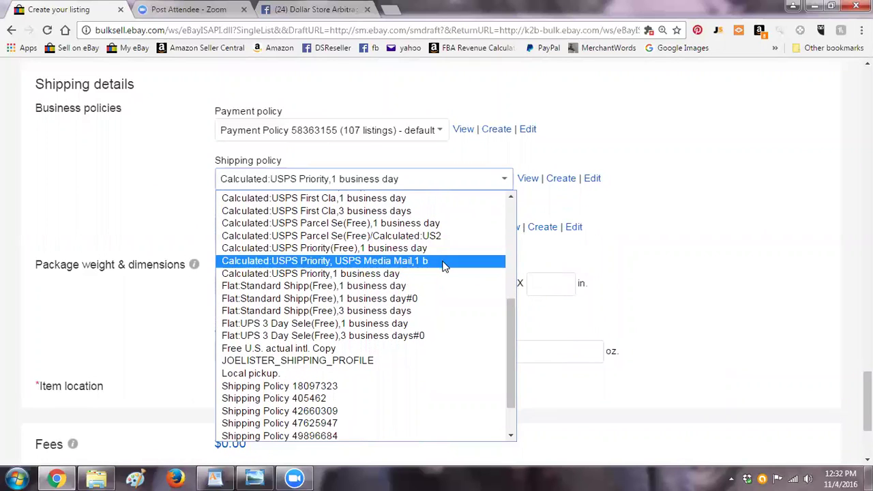
click(419, 273)
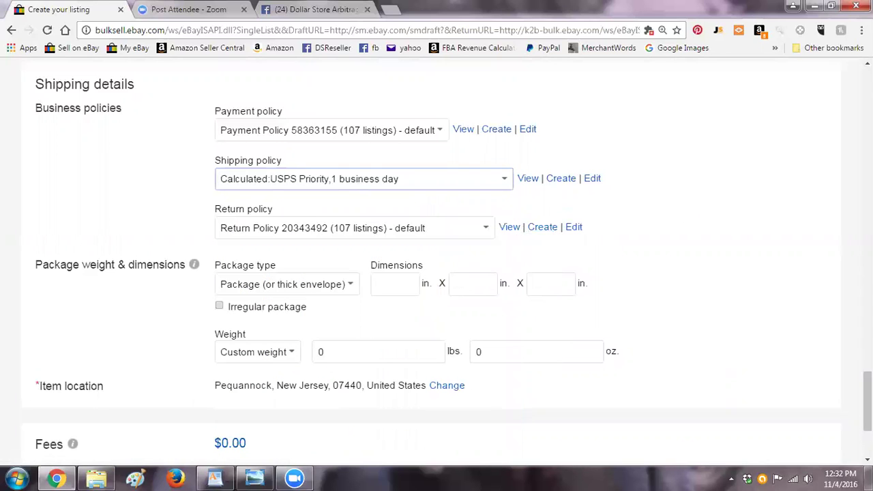
Review the listing form from the category and condition fields through item specifics, description and selling details to the fees section
scroll(437, 259, up, 7)
scroll(436, 259, down, 2)
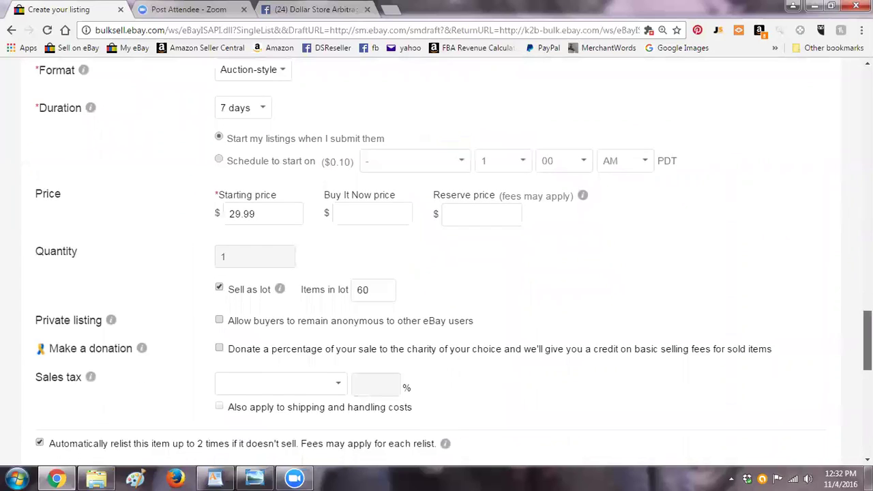
scroll(436, 259, up, 5)
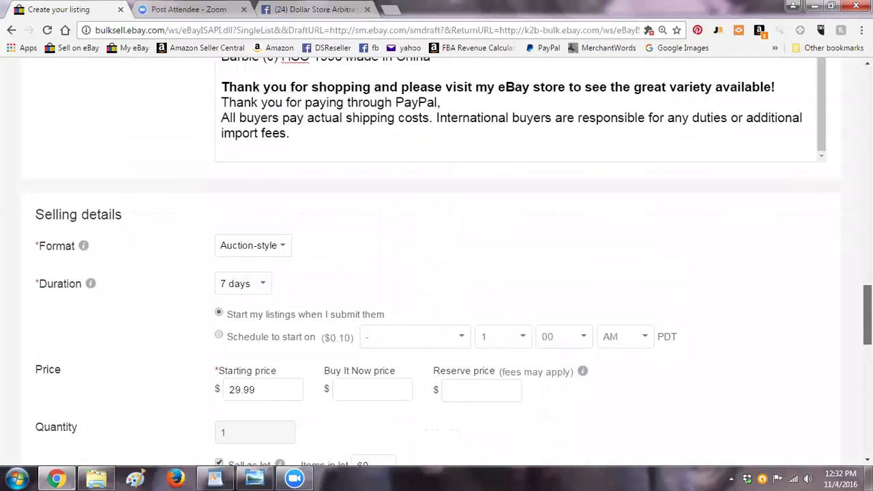
scroll(436, 259, up, 10)
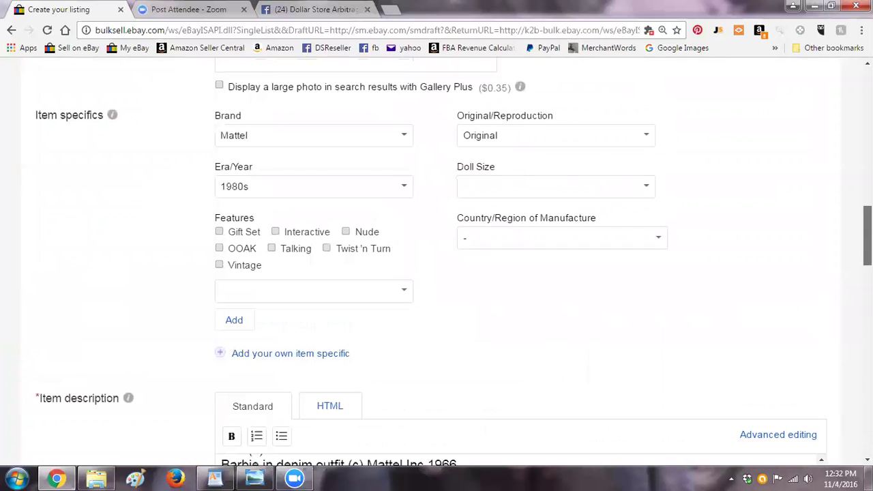
scroll(437, 260, up, 4)
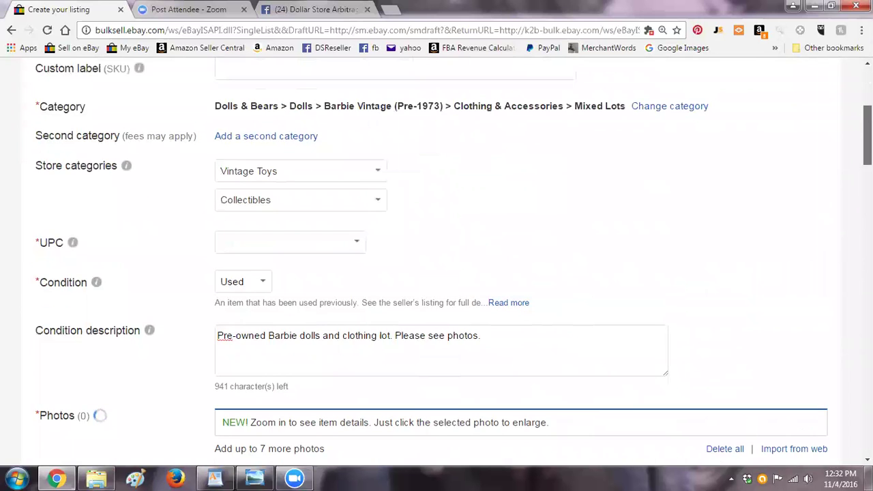
scroll(437, 259, down, 9)
scroll(437, 260, down, 15)
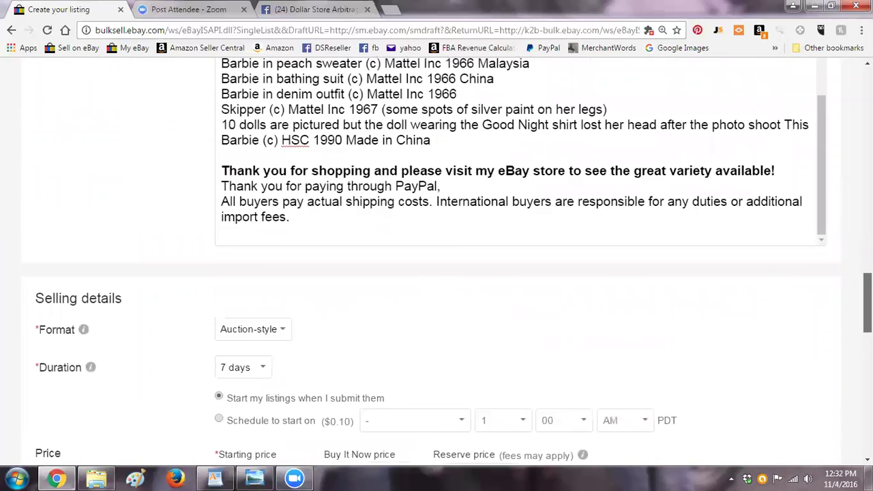
scroll(436, 259, down, 3)
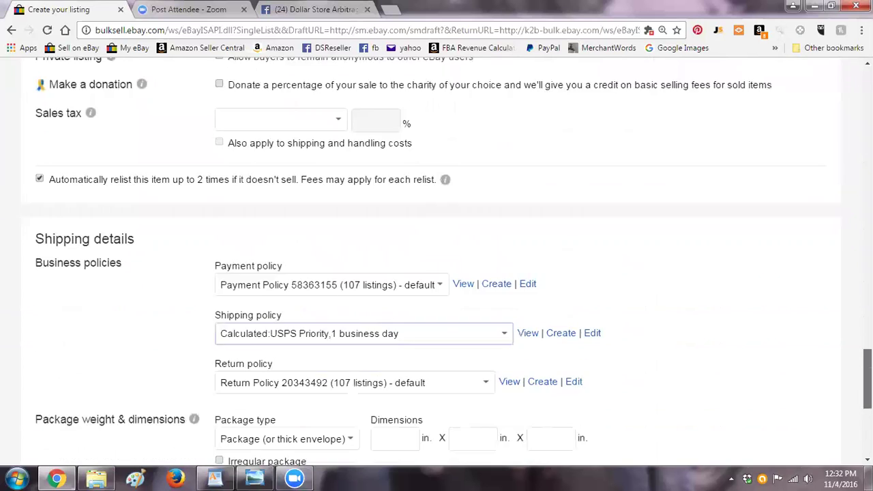
scroll(436, 259, down, 3)
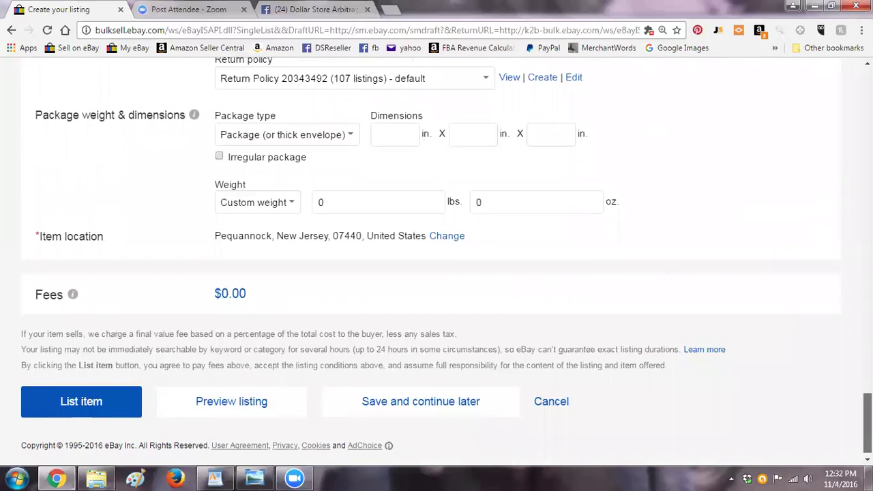
scroll(638, 334, up, 3)
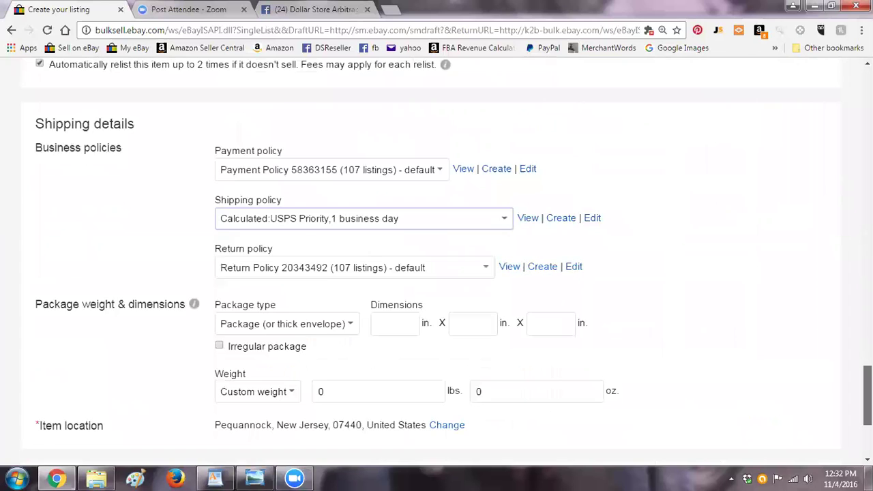
Edit the selected shipping policy to turn off the Global Shipping Program and set alternative international shipping to "Calculated: Cost varies by buyer location"
click(591, 219)
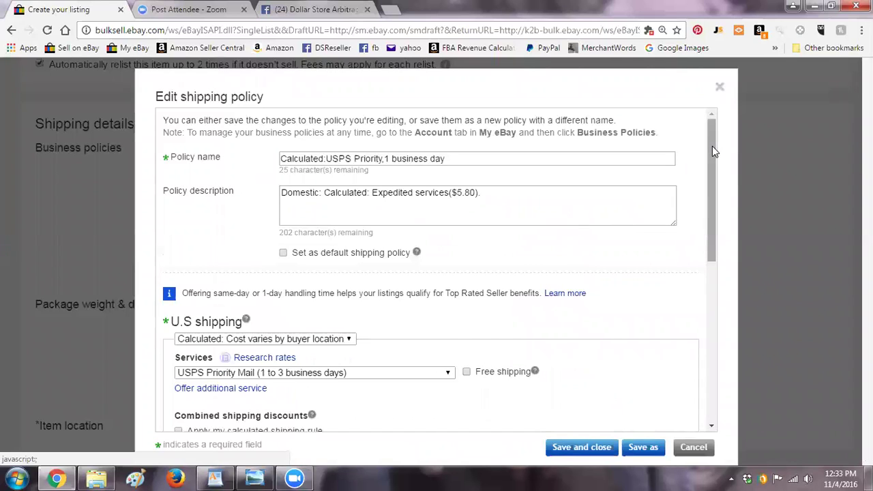
drag(713, 151, 747, 279)
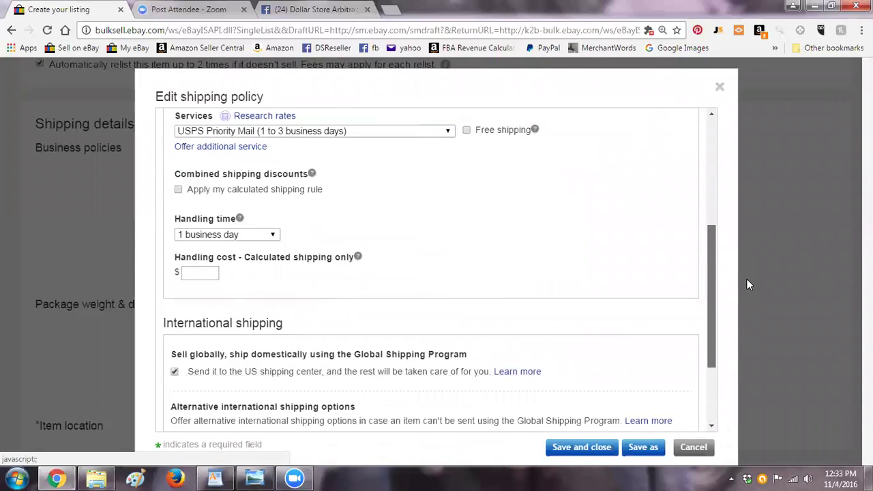
scroll(346, 245, down, 2)
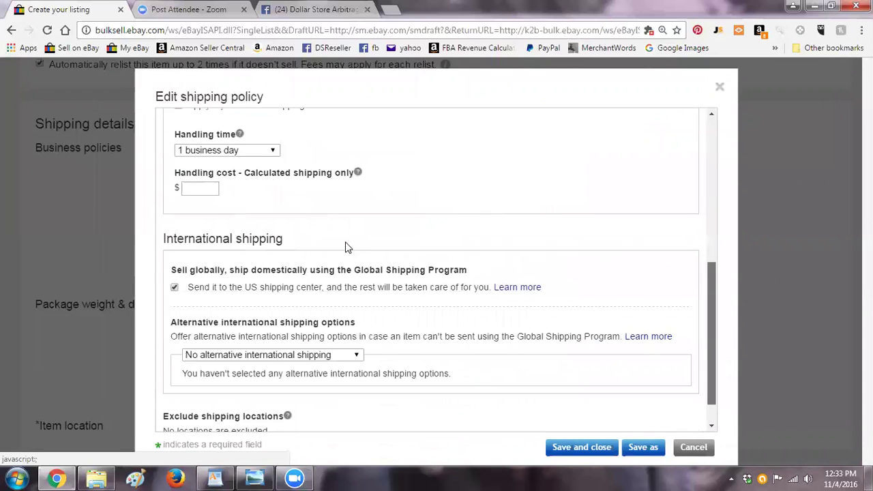
click(174, 282)
click(357, 351)
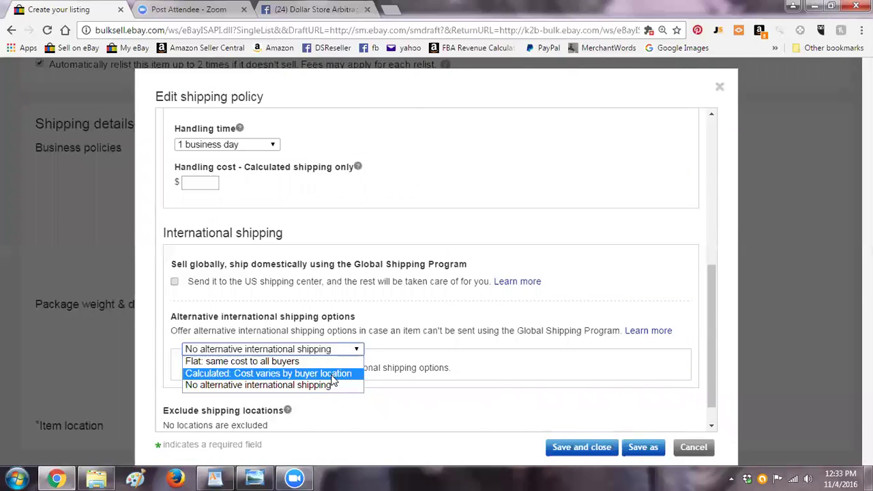
click(333, 373)
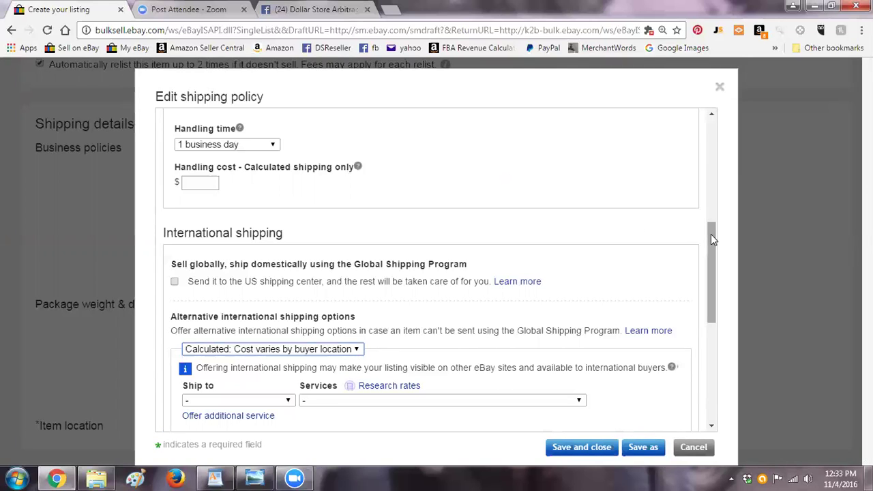
Offer USPS Parcel Select Ground (2 to 9 business days) as an additional U.S. shipping service in the policy
click(711, 176)
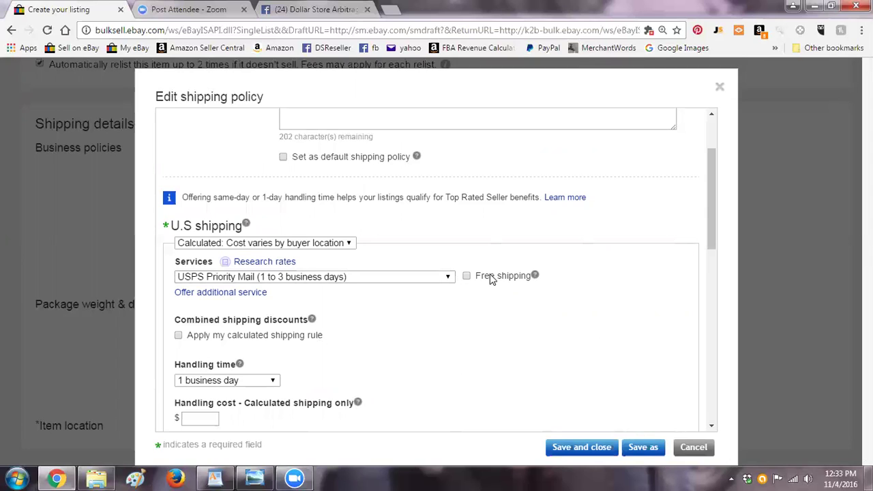
click(227, 294)
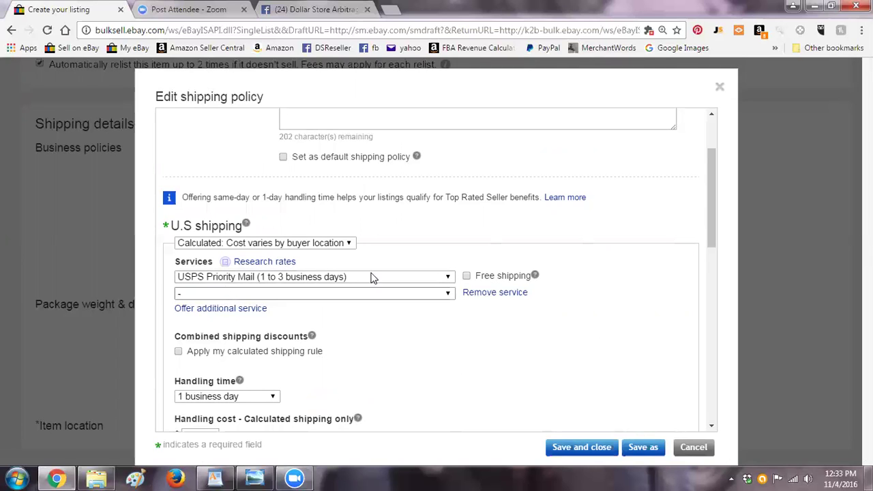
click(448, 294)
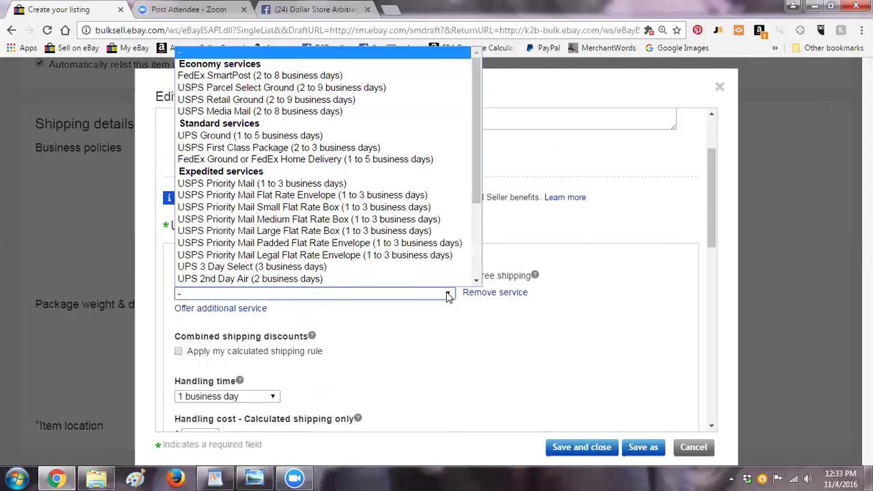
click(227, 90)
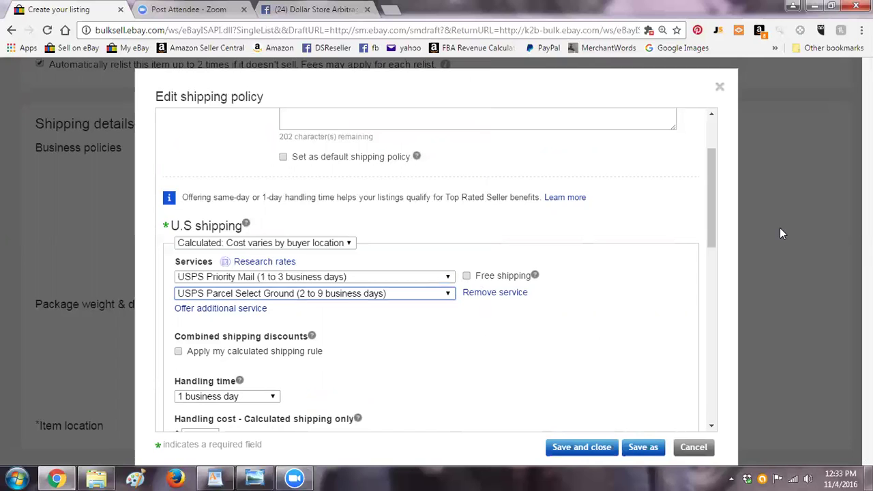
Set the policy's international shipping to Worldwide with the USPS Priority Mail International service
drag(714, 217, 727, 253)
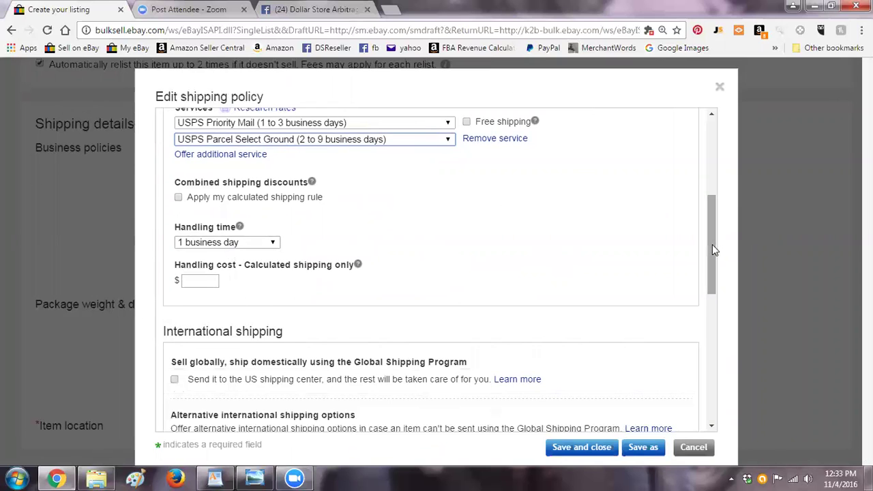
drag(711, 245, 721, 306)
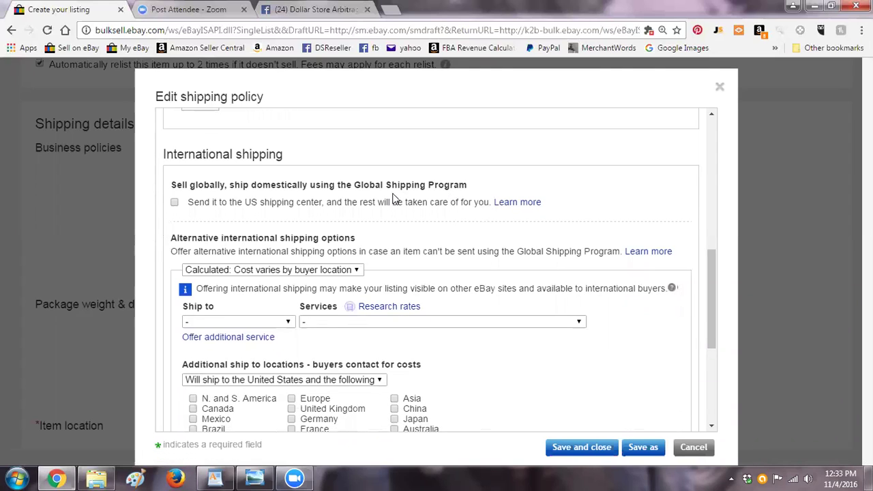
click(290, 323)
click(250, 346)
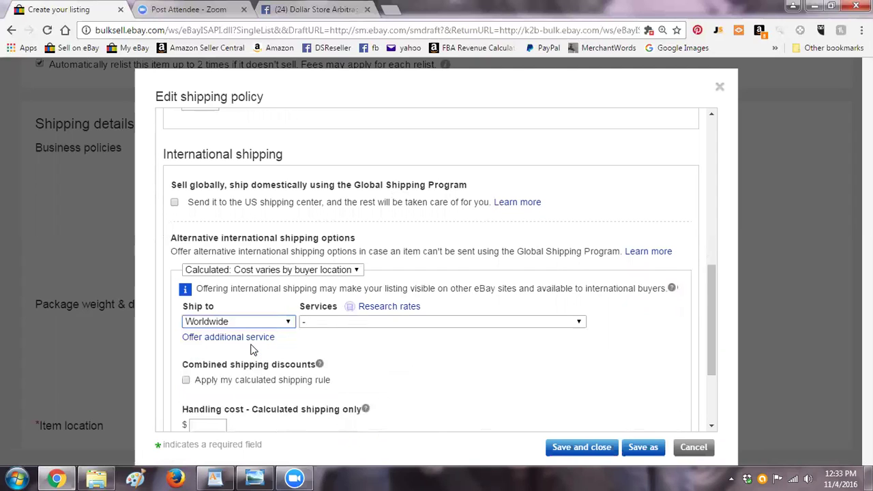
click(579, 322)
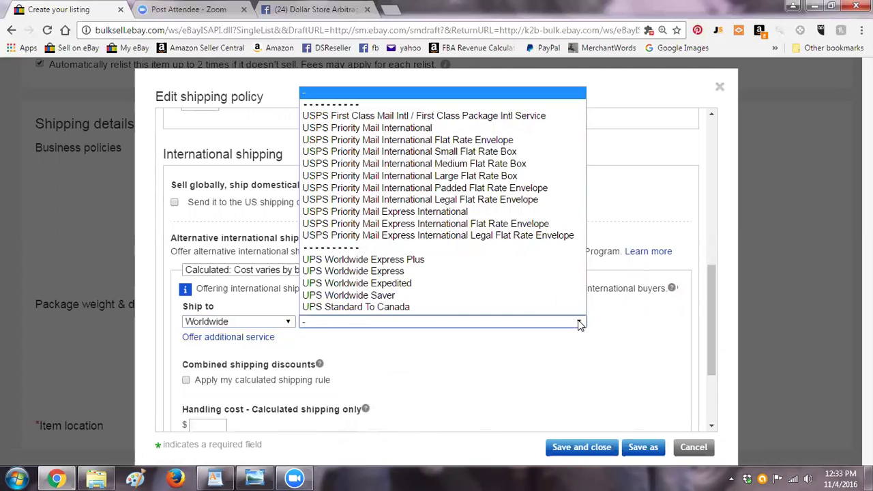
click(393, 129)
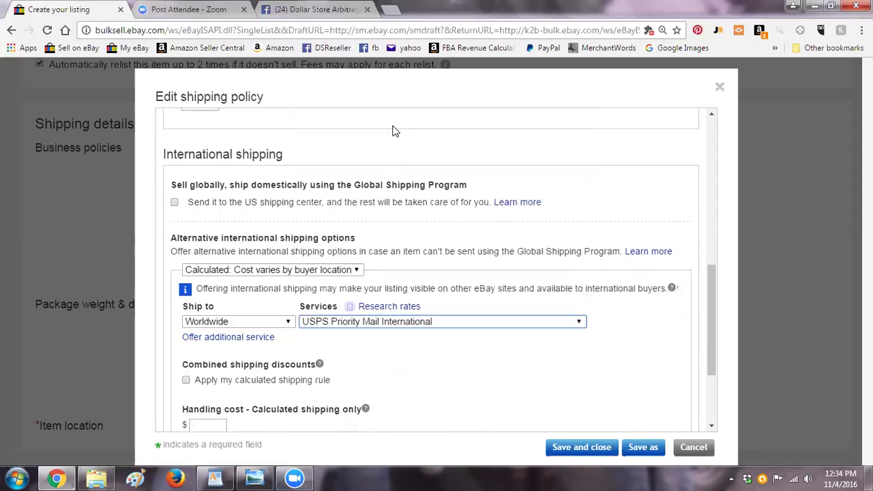
Set the international handling cost to $1.00 and save the edited shipping policy under its existing name
drag(712, 288, 722, 330)
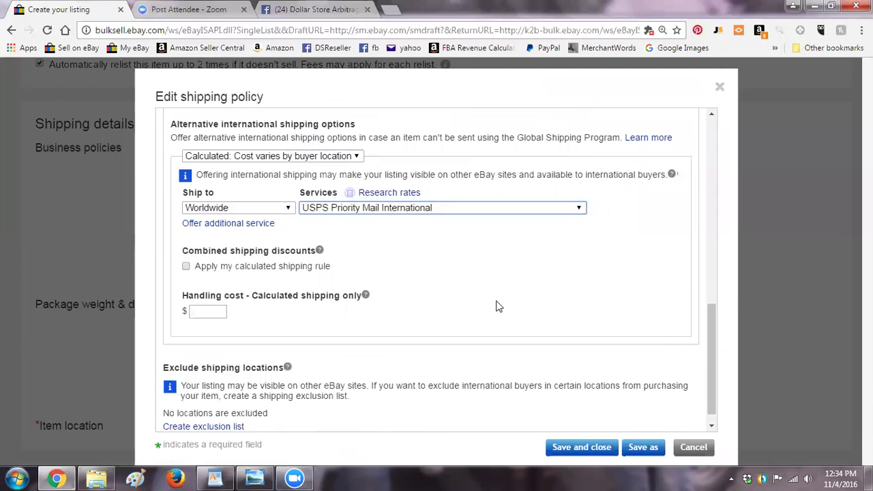
click(206, 311)
text(1.00)
click(636, 306)
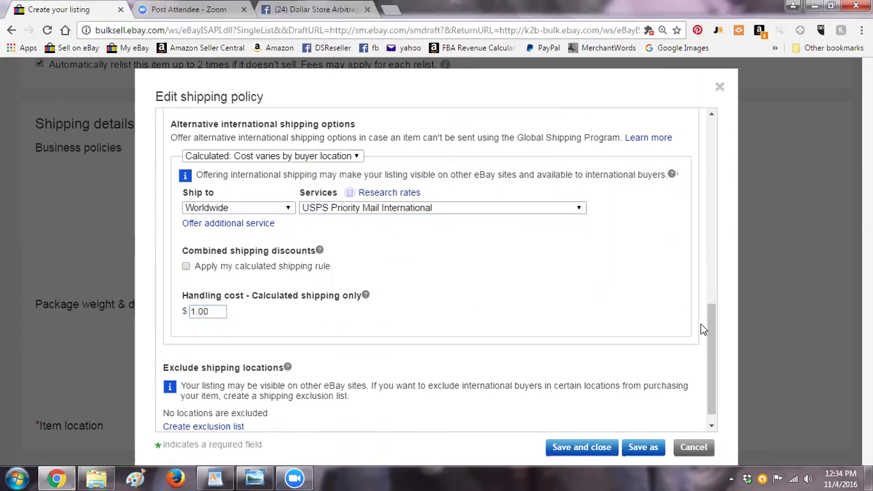
scroll(709, 329, down, 1)
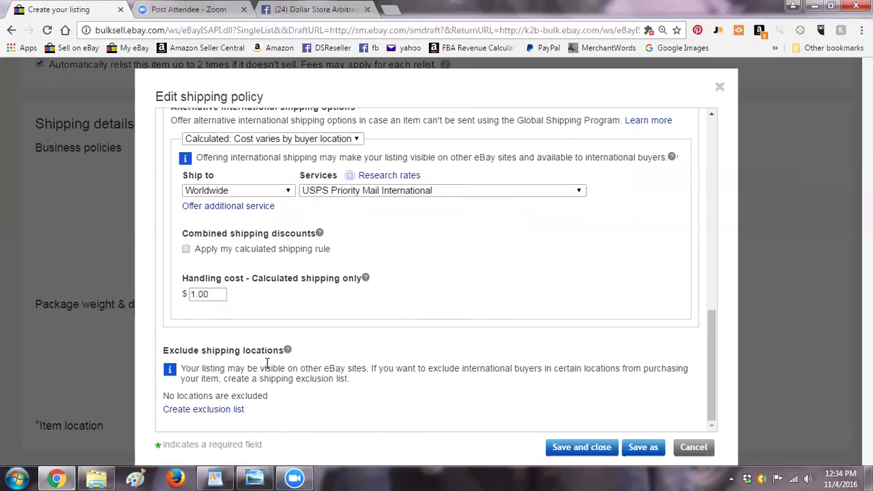
click(587, 444)
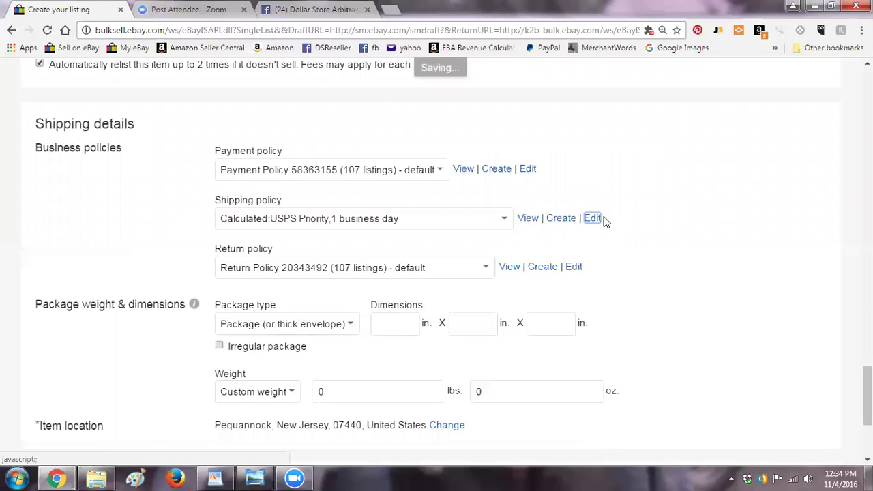
Reopen the selected shipping policy for editing, check its U.S. and international shipping settings, and save it under the same name
click(591, 218)
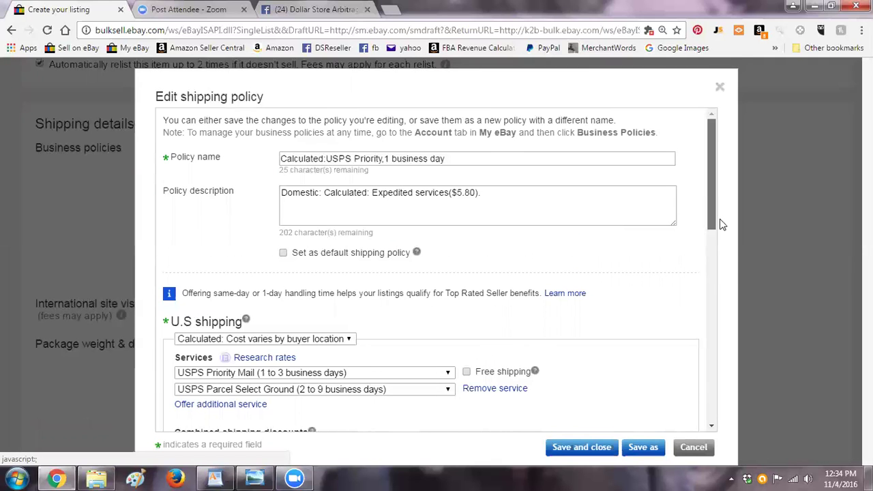
scroll(717, 231, down, 3)
scroll(729, 253, down, 4)
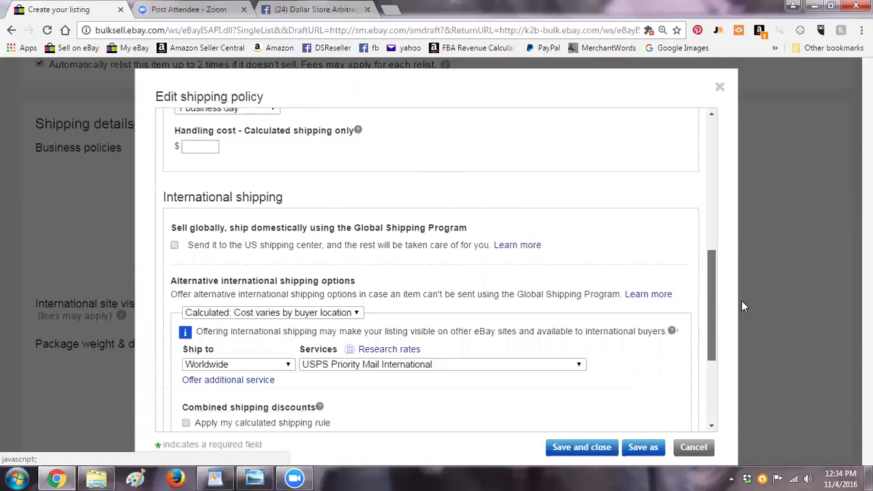
click(580, 448)
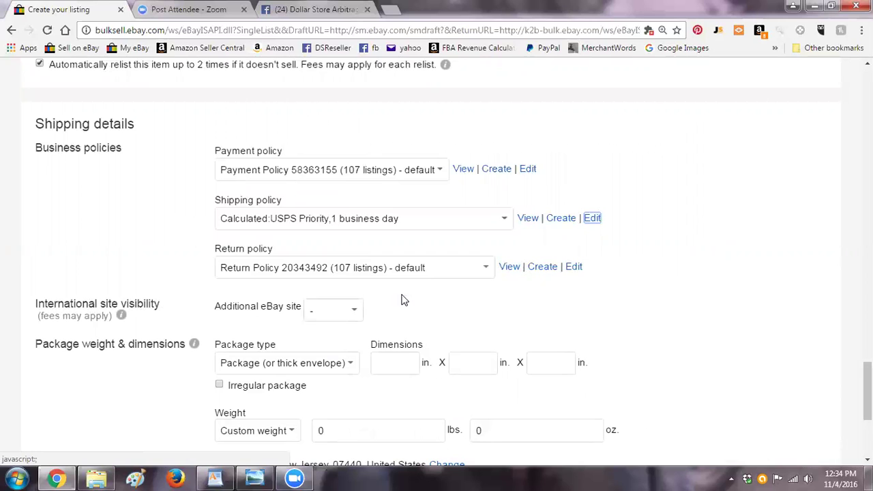
Set the package dimensions to 16 x 11 x 6 in. and the weight to 5+ to 6 lbs
scroll(731, 383, down, 3)
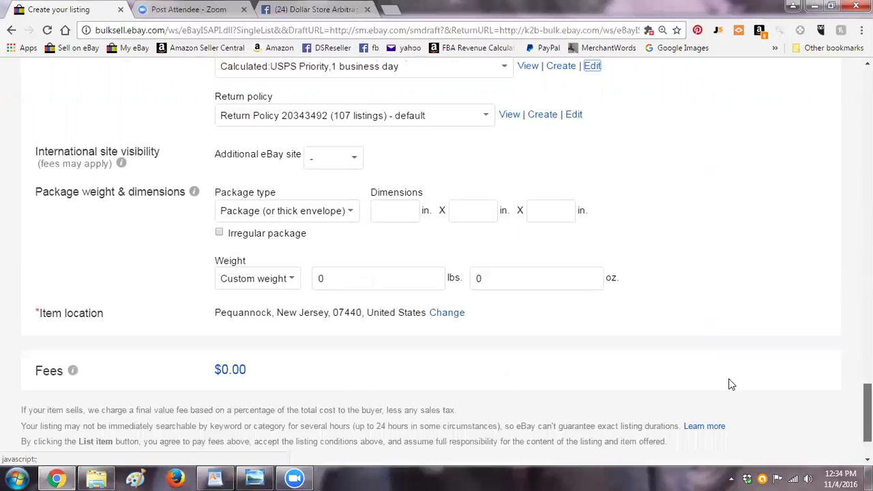
click(402, 181)
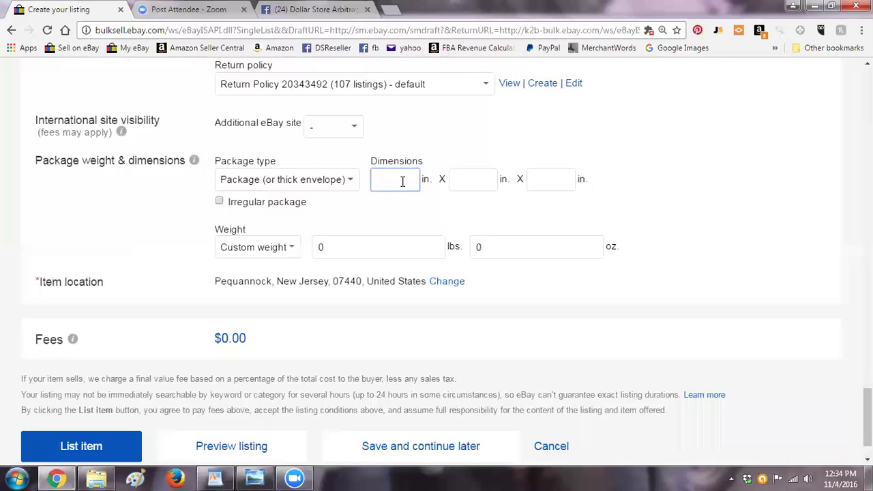
text(16)
key(Tab)
text(11)
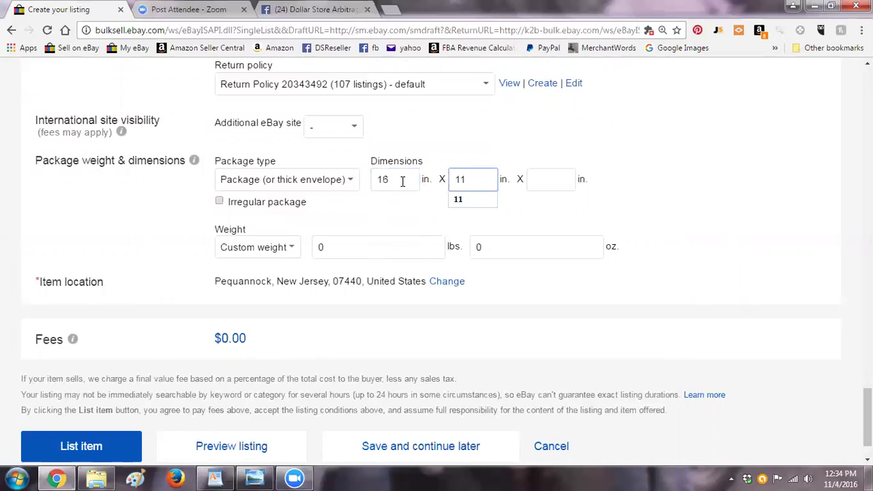
click(543, 179)
text(6)
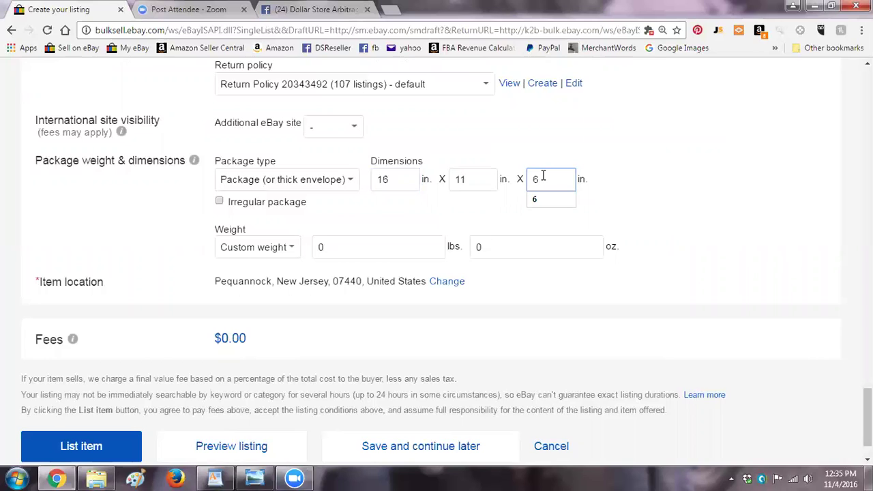
click(293, 248)
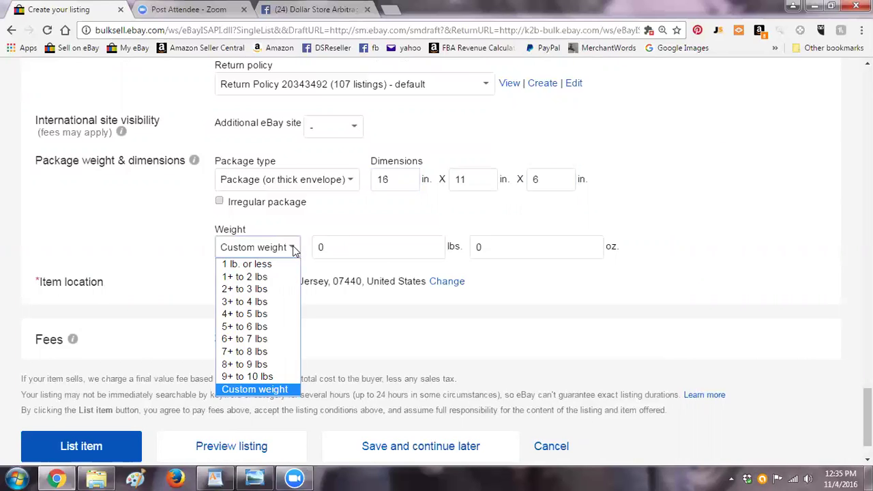
click(265, 325)
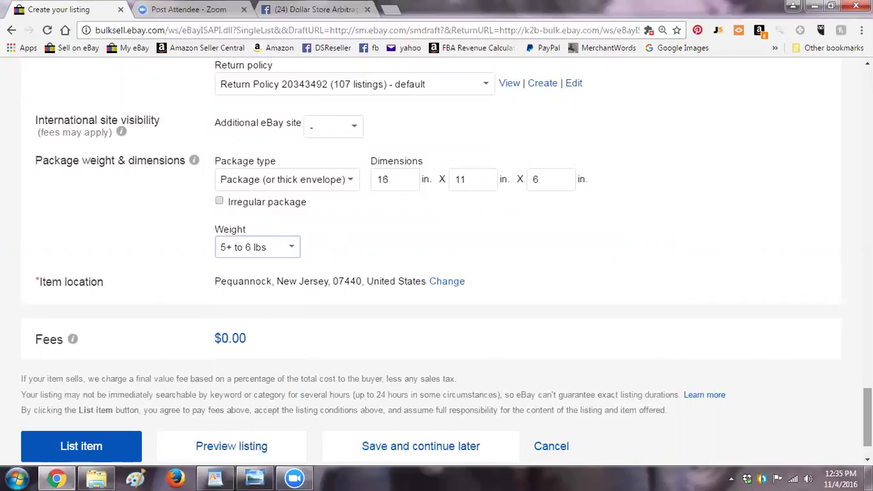
Review the listing form and try to submit the item for listing
drag(868, 417, 867, 295)
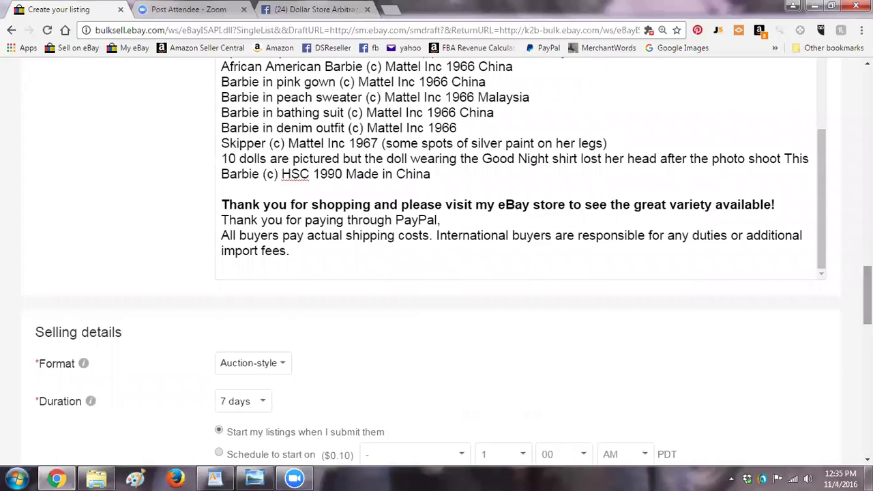
drag(867, 295, 868, 415)
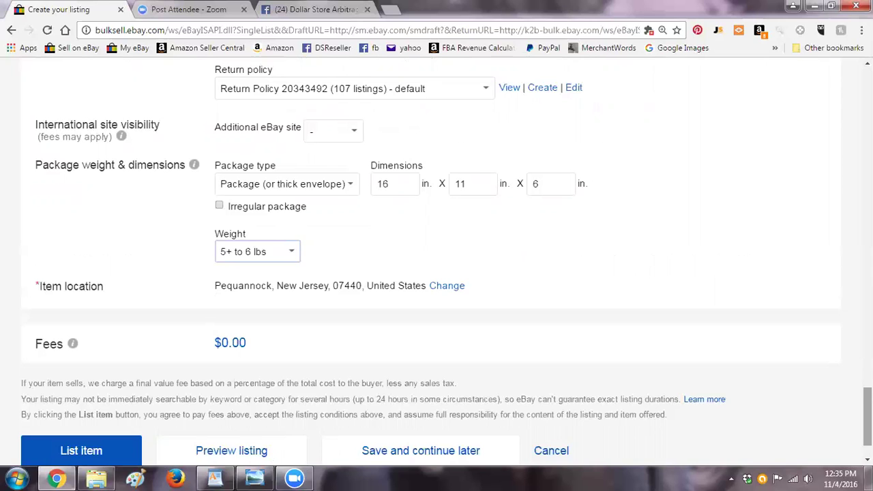
drag(868, 416, 867, 424)
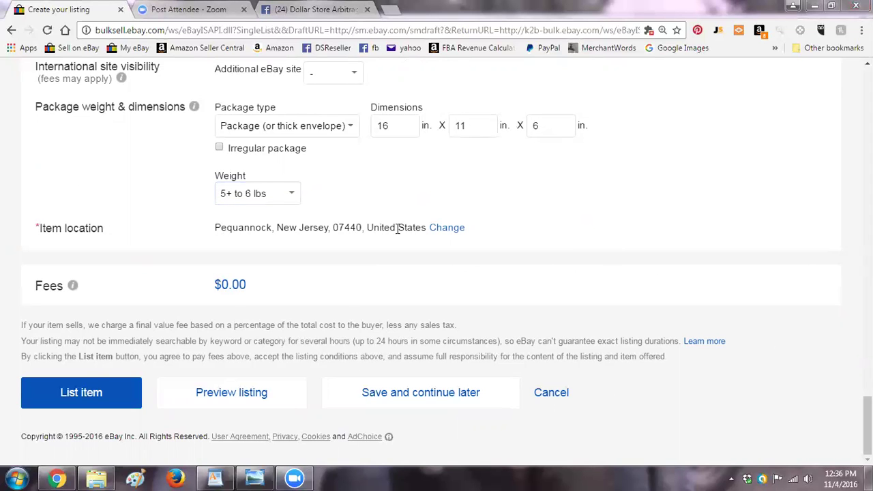
click(95, 389)
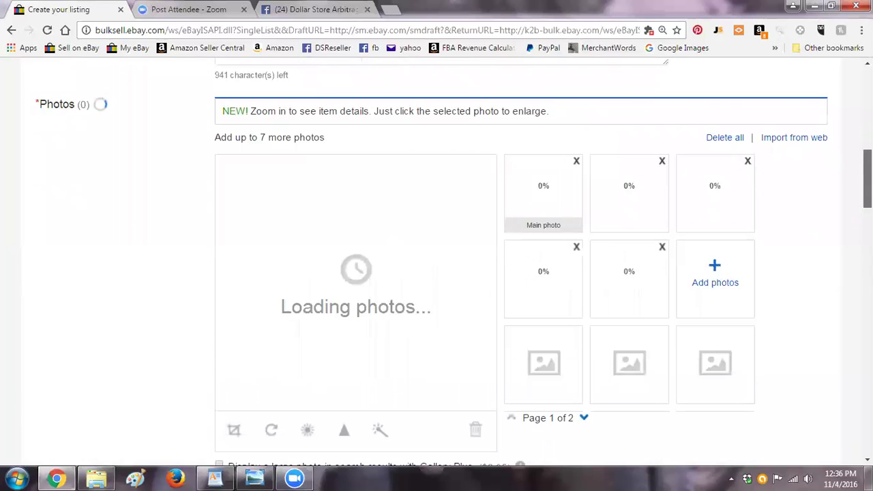
scroll(453, 264, down, 1)
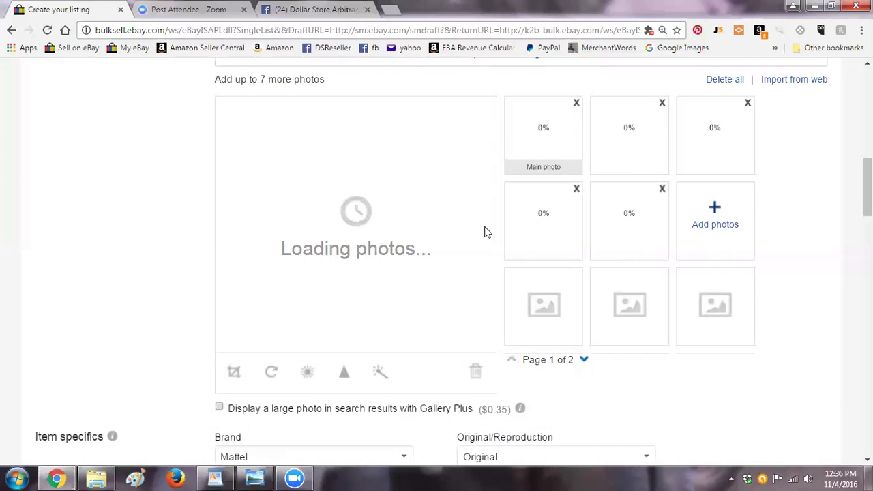
key(End)
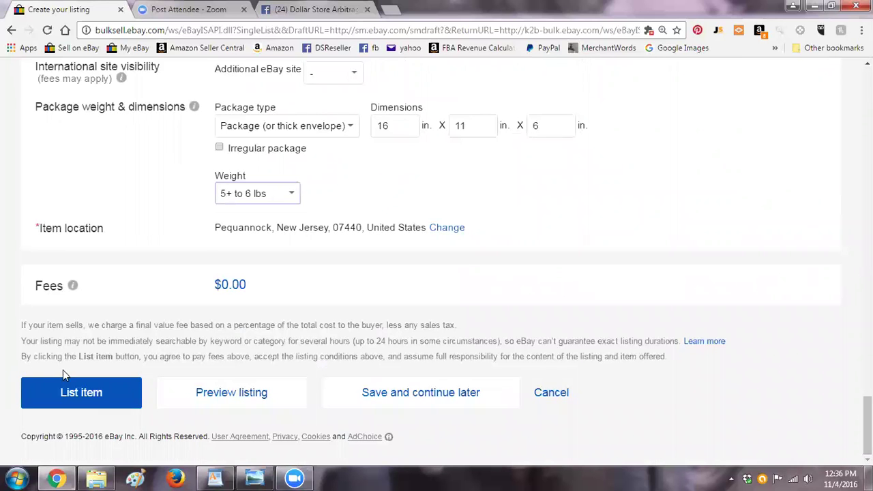
click(74, 392)
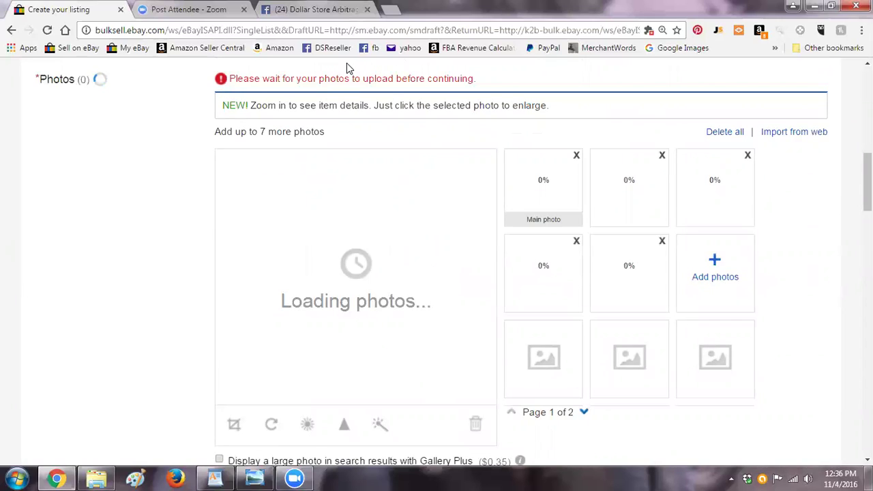
Remove all five photos stuck at 0% from the listing's photo section
click(715, 266)
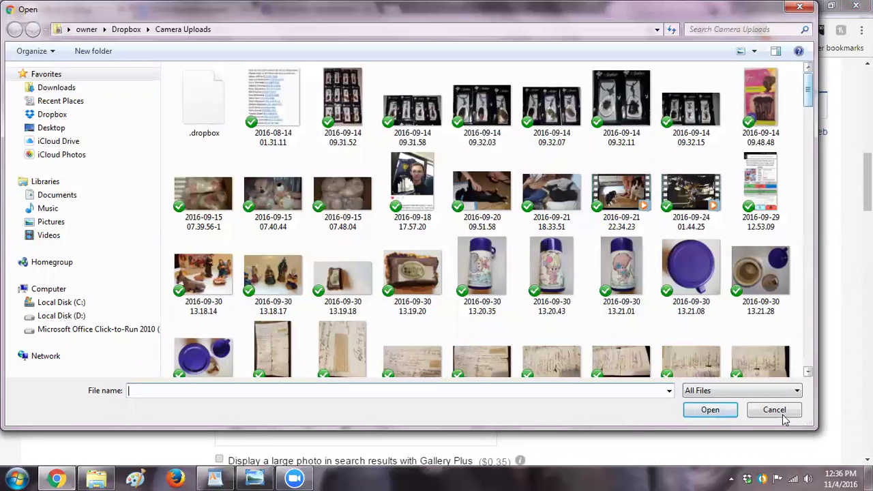
click(775, 410)
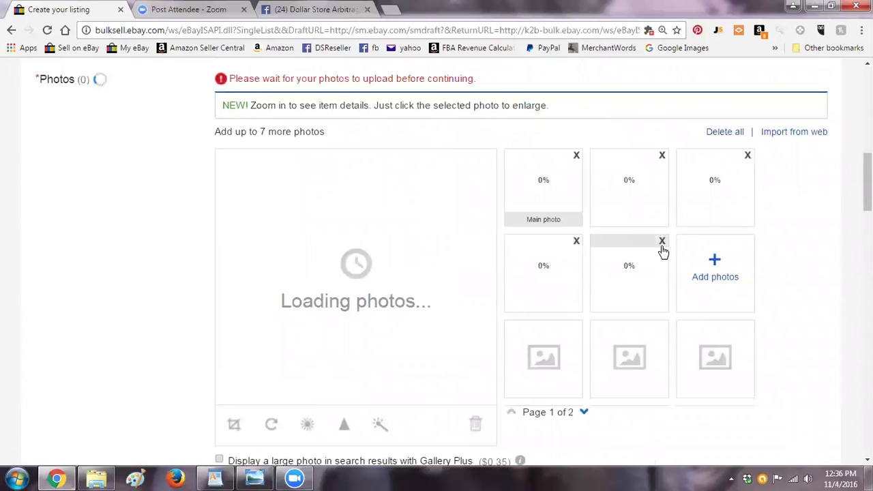
click(663, 251)
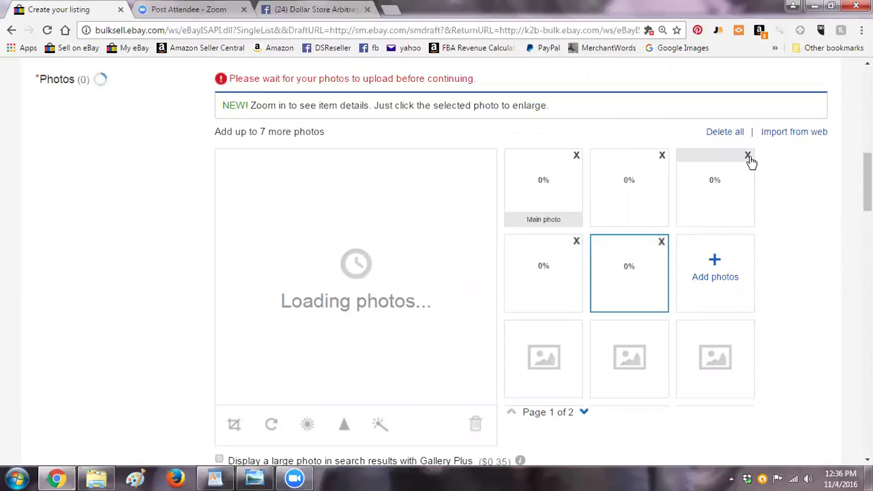
click(662, 157)
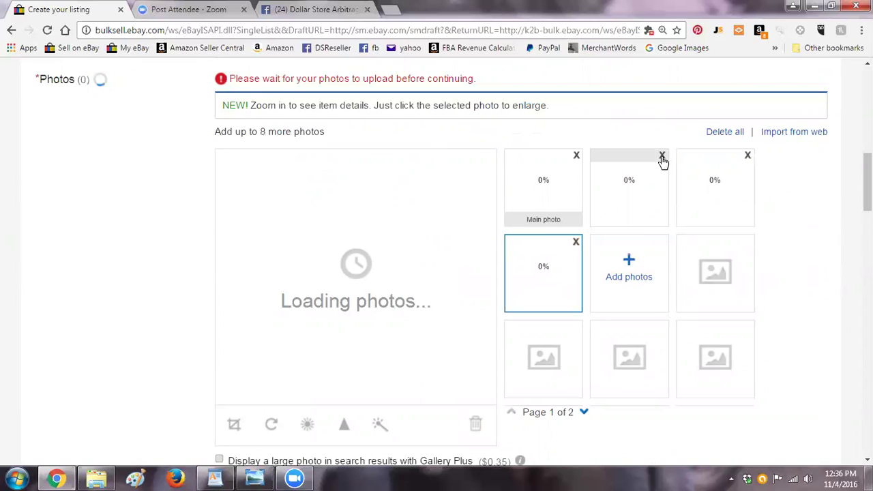
click(746, 157)
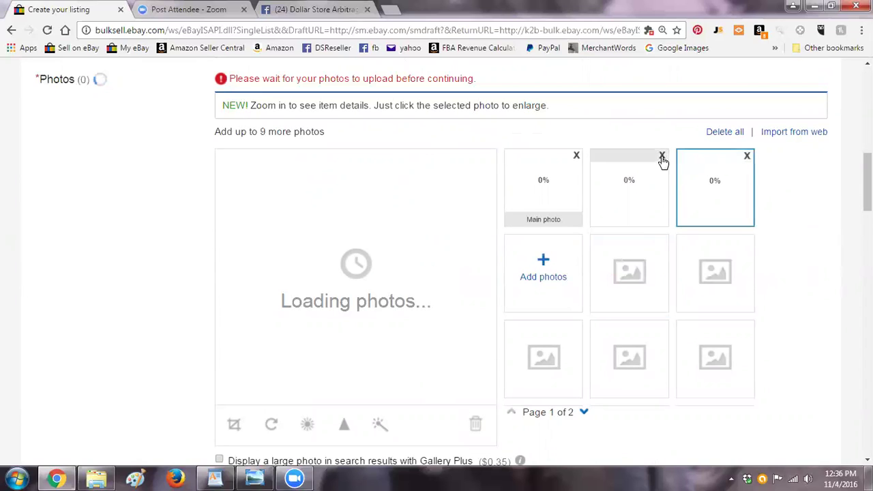
click(661, 157)
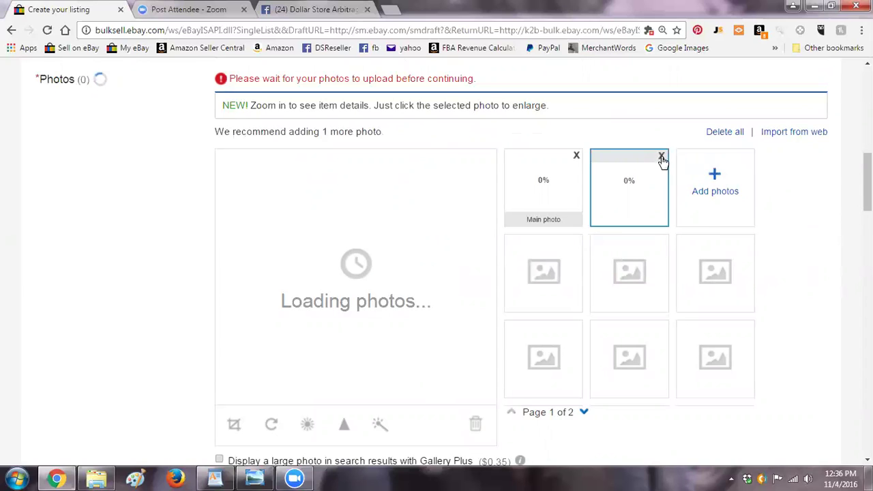
click(662, 158)
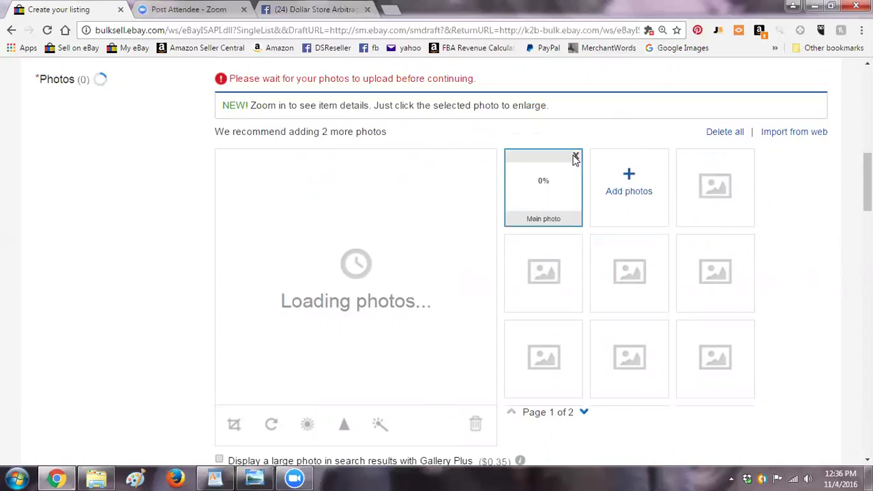
click(574, 157)
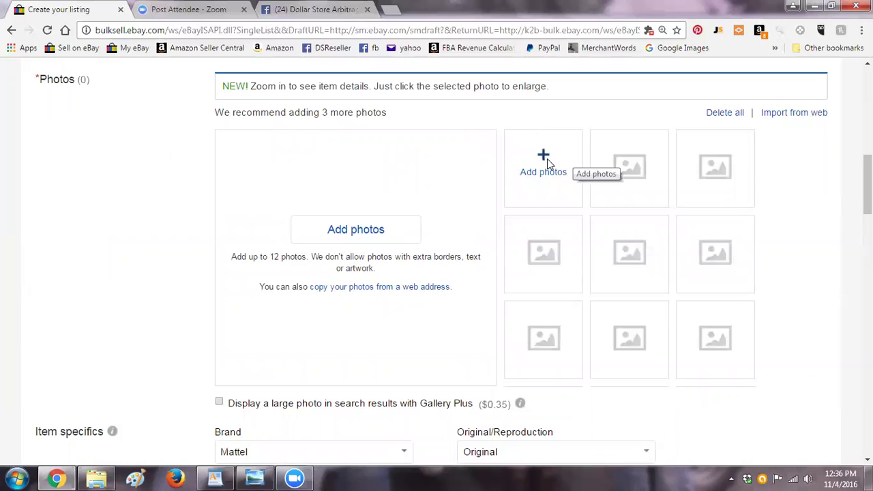
Upload one photo from the Dropbox Camera Uploads folder as the listing's main photo
click(548, 163)
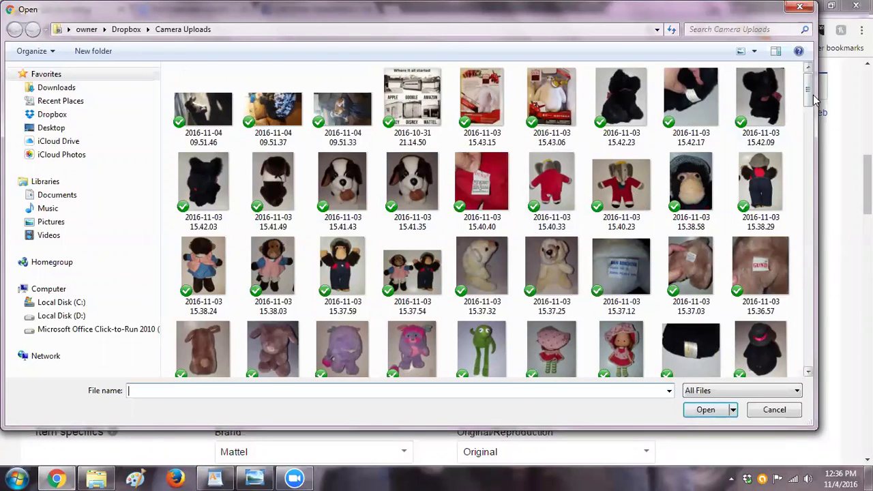
scroll(809, 123, down, 3)
drag(810, 126, 821, 188)
click(412, 238)
click(702, 409)
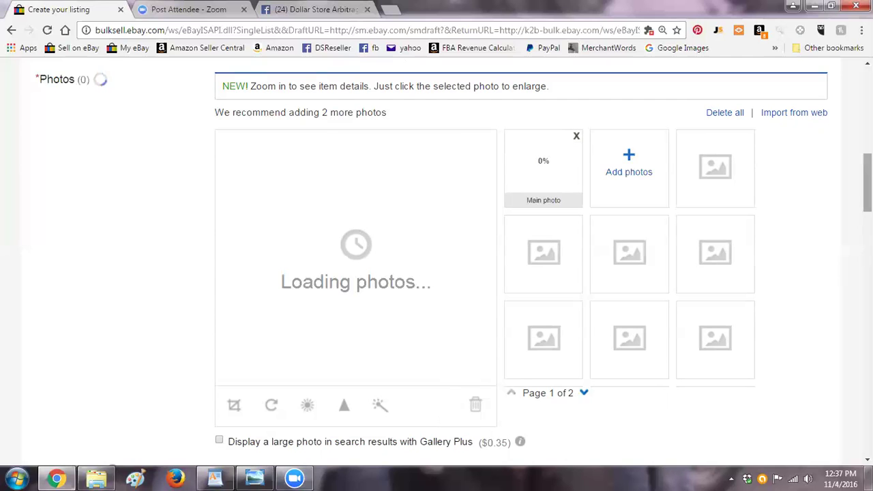
Correct the listing title to "1980-1990 Lot of 9 Barbie Dolls 50 pcs Clothes Swimsuits Robot Spectra Space +"
scroll(437, 259, up, 4)
scroll(844, 121, up, 4)
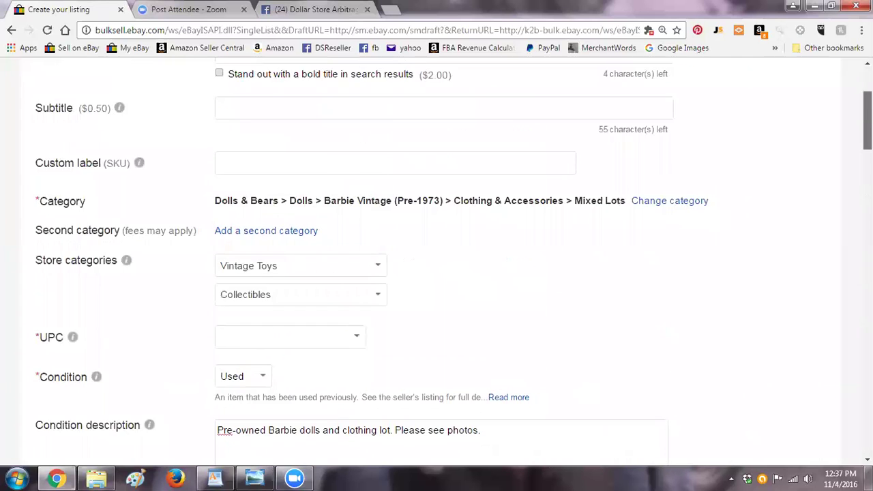
scroll(843, 121, down, 1)
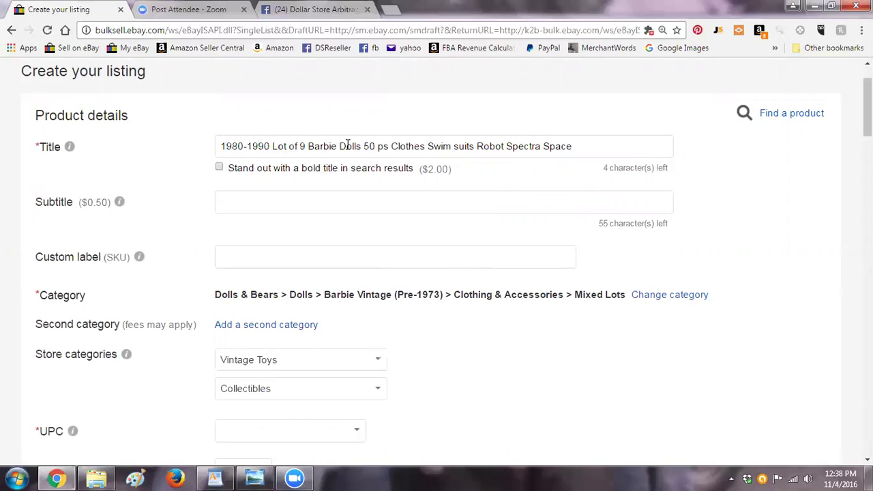
click(384, 147)
text(c)
key(shift+Left)
text(c)
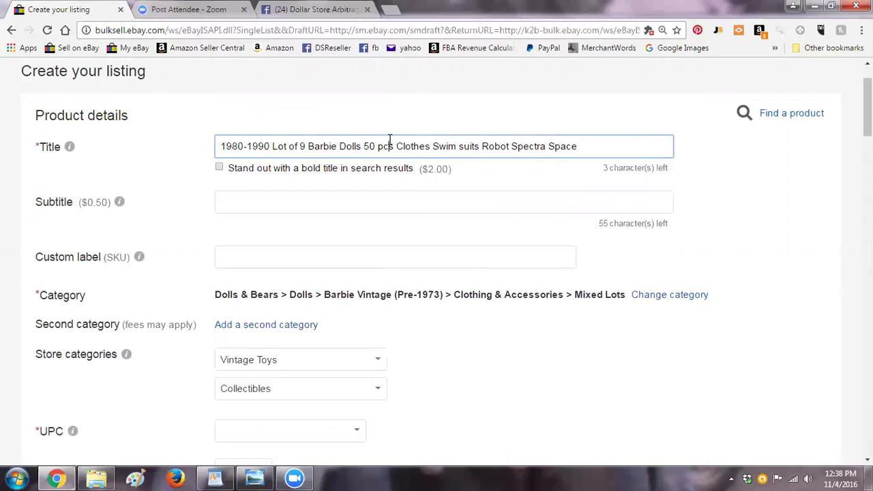
click(459, 146)
key(BackSpace)
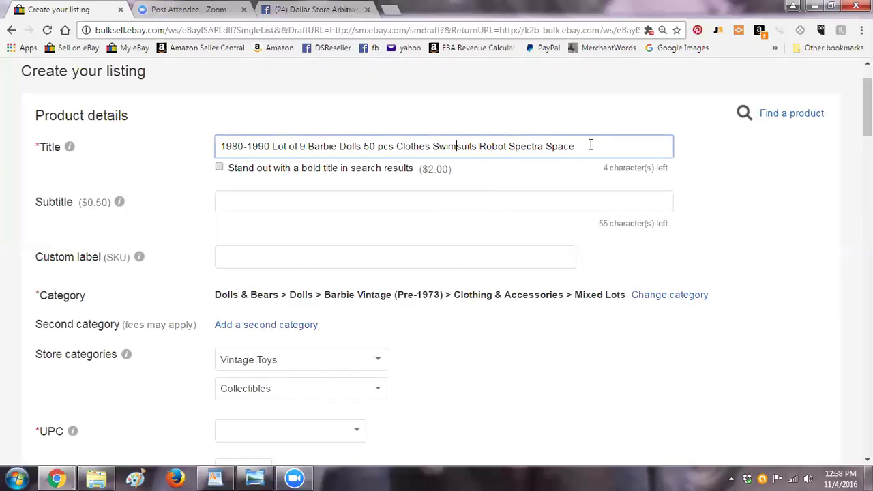
text(+)
double_click(581, 146)
click(609, 146)
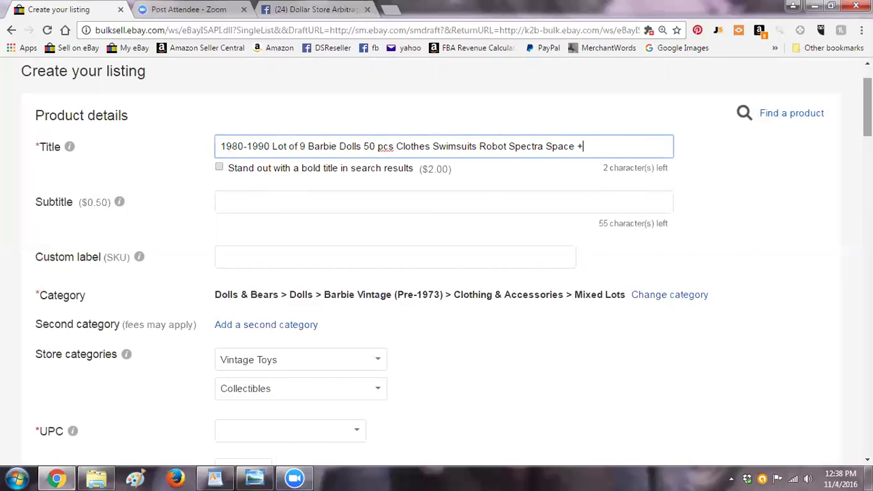
Add photo 2016-11-02 19.29.21 from Camera Uploads as a second listing photo and remove the stuck main photo
scroll(436, 272, down, 3)
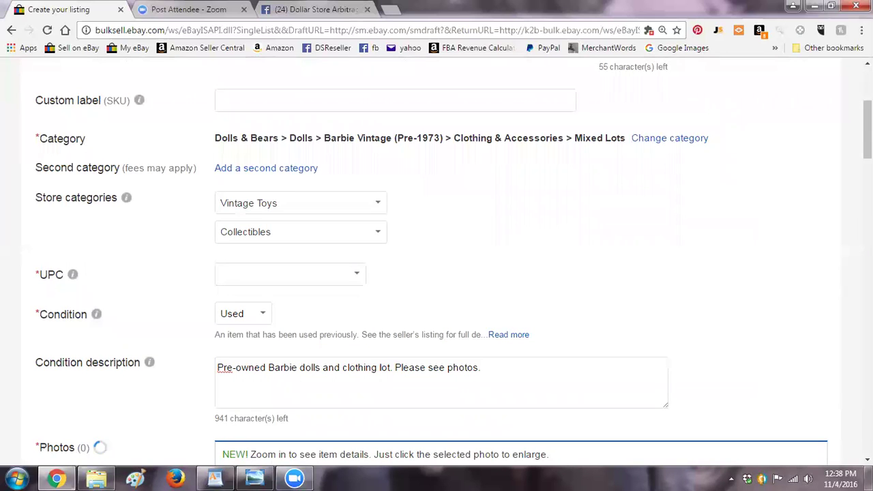
scroll(436, 259, down, 5)
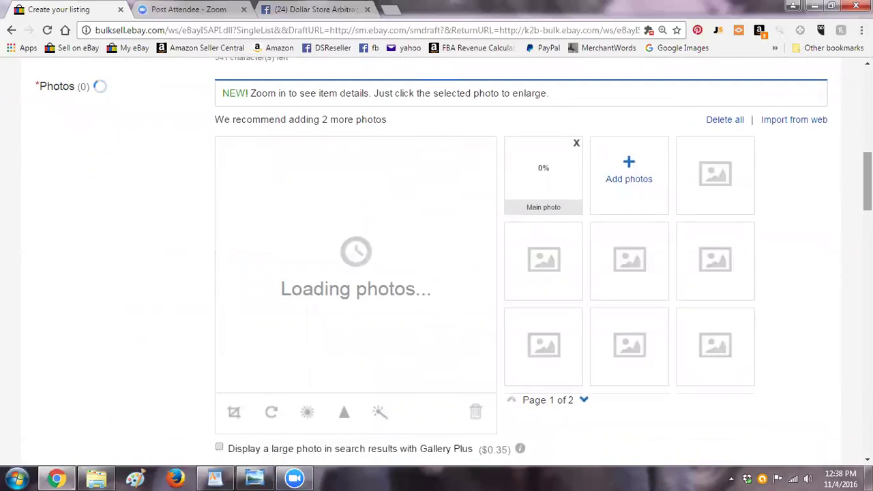
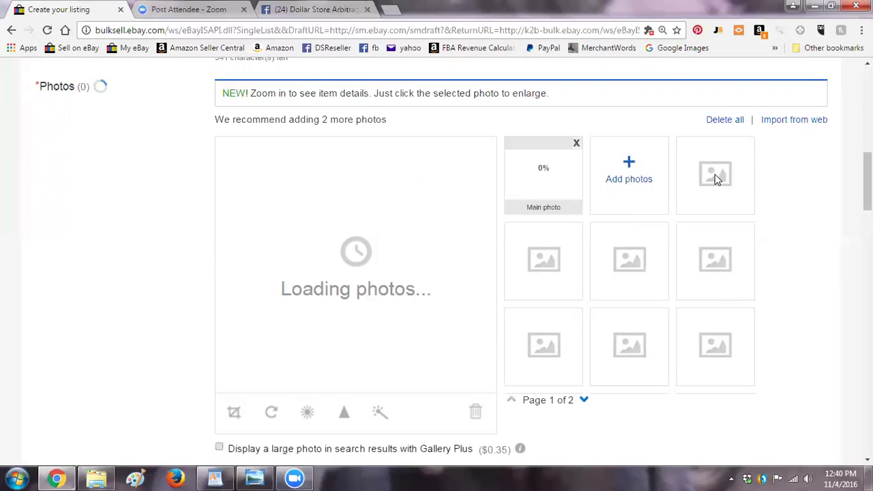
click(629, 167)
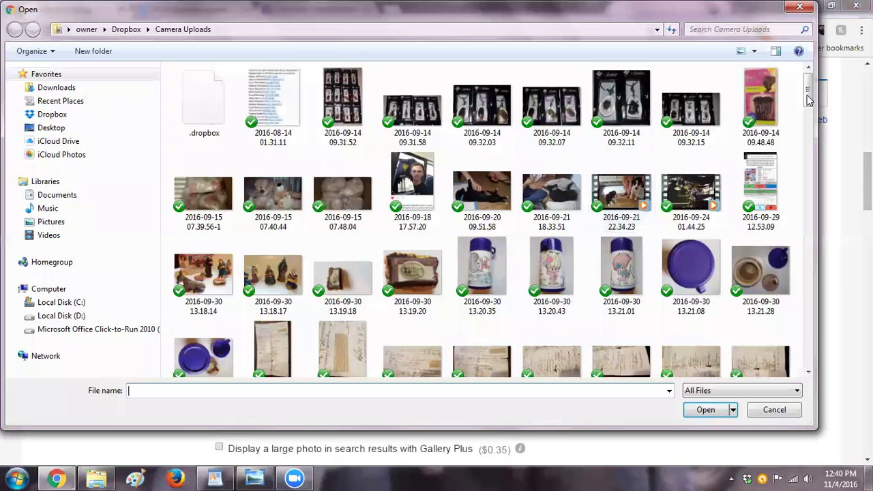
drag(808, 99, 825, 173)
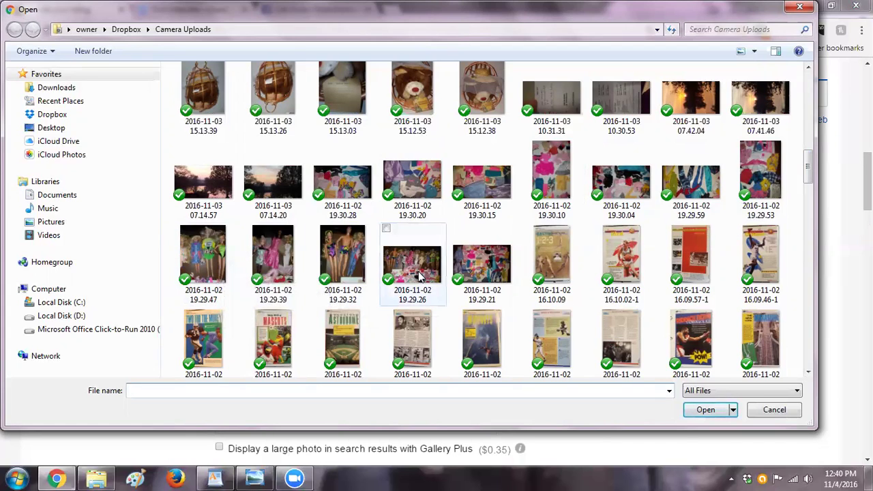
double_click(485, 257)
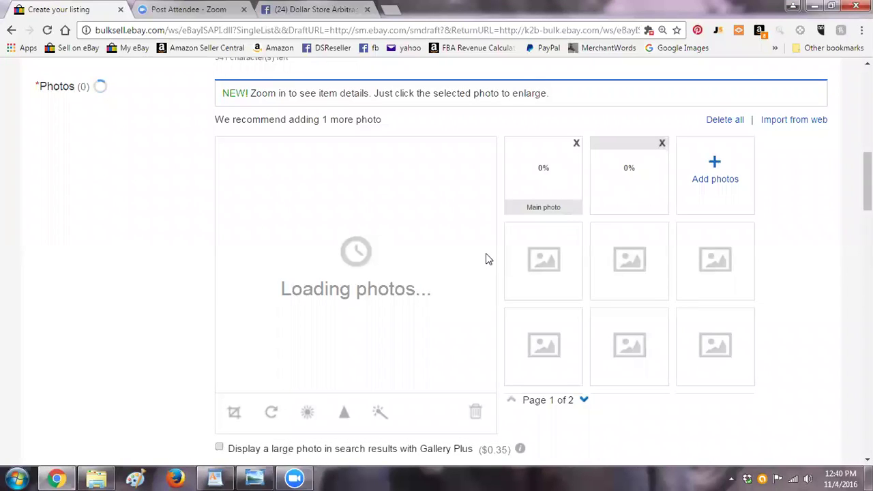
click(576, 143)
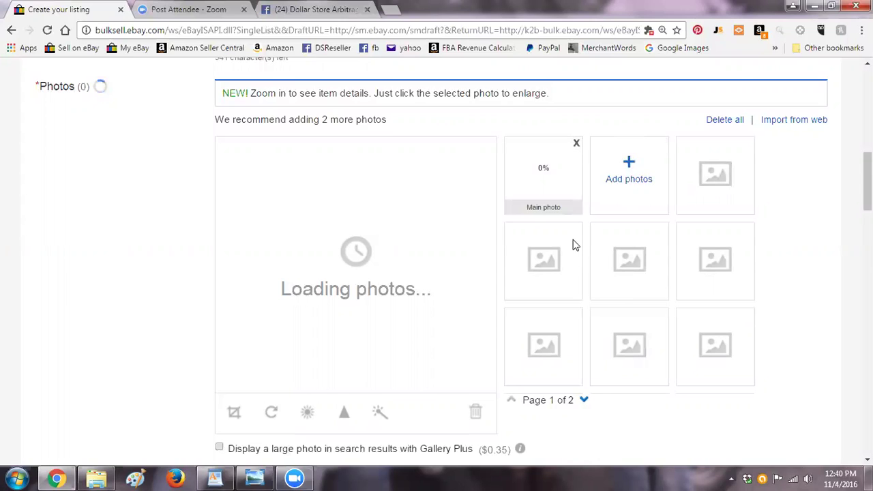
Open the photo 2016-11-02 19.29.59 from the Dropbox Camera Uploads folder in Paint
click(113, 475)
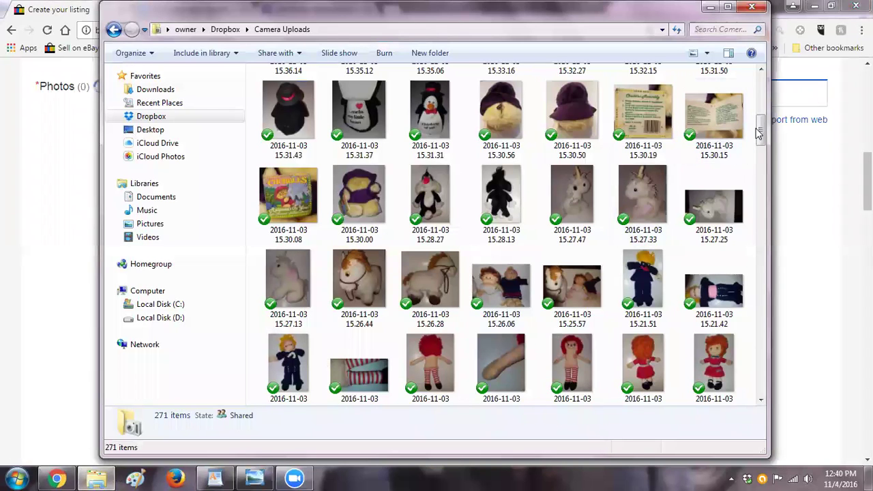
drag(761, 137, 768, 181)
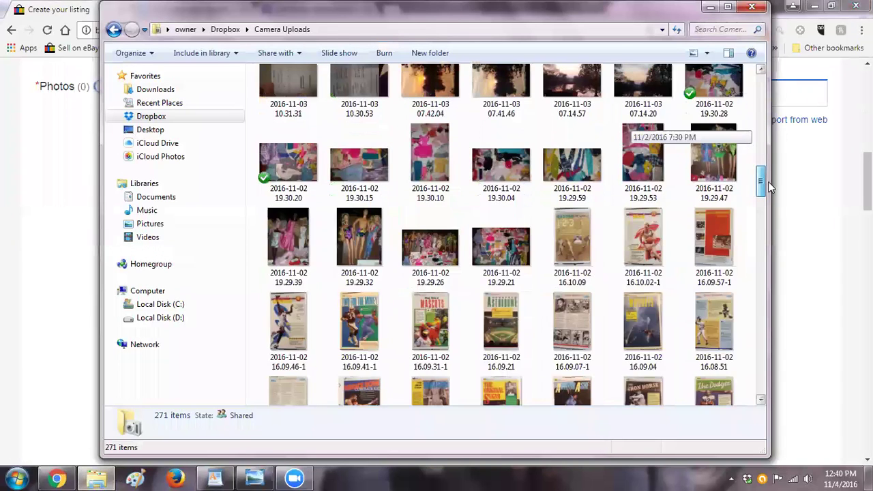
click(572, 168)
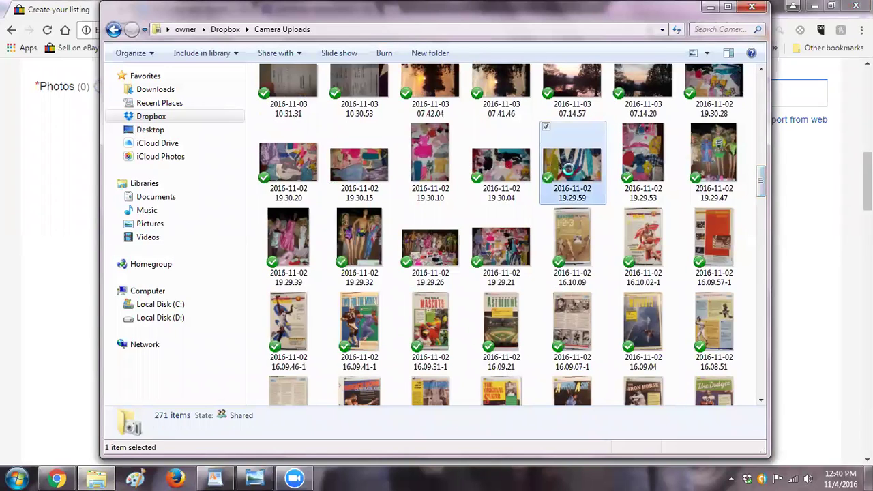
right_click(569, 172)
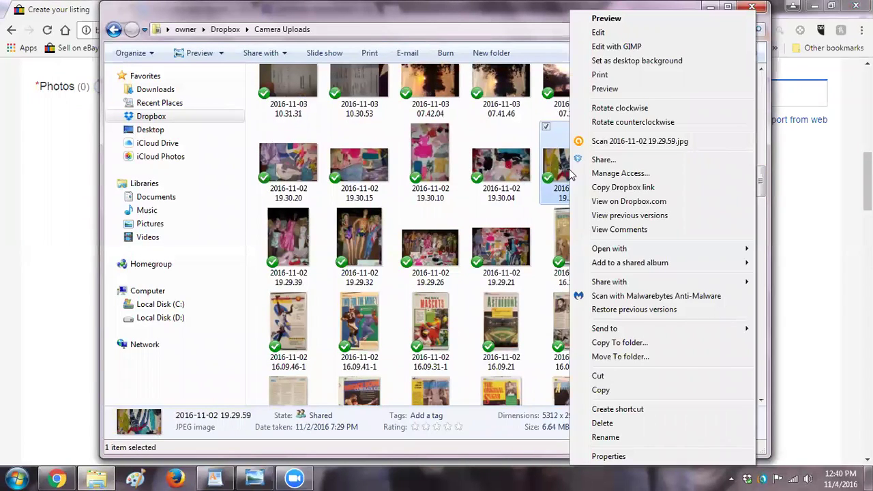
mouse_move(622, 251)
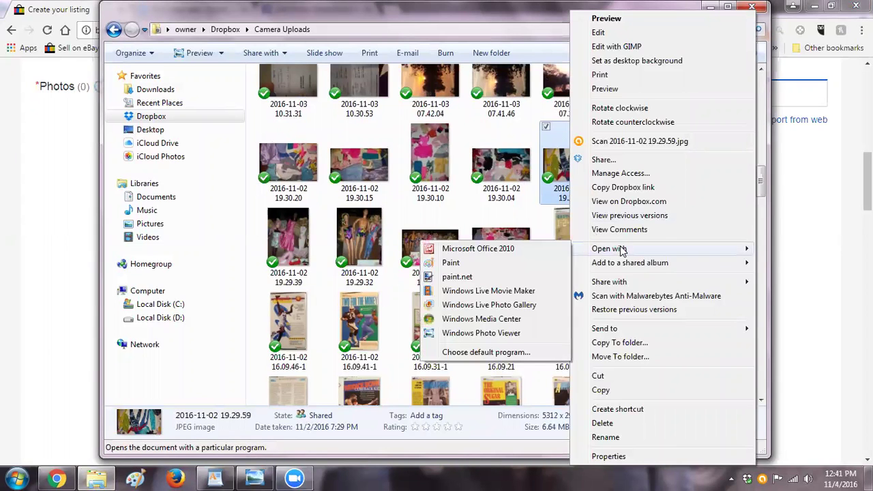
click(467, 263)
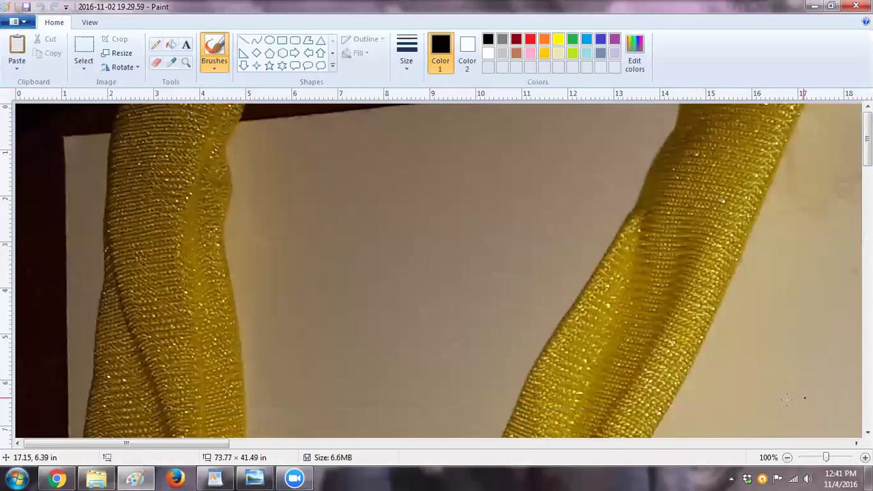
Rotate the clothing photo by 180° so the outfits are upright
double_click(787, 457)
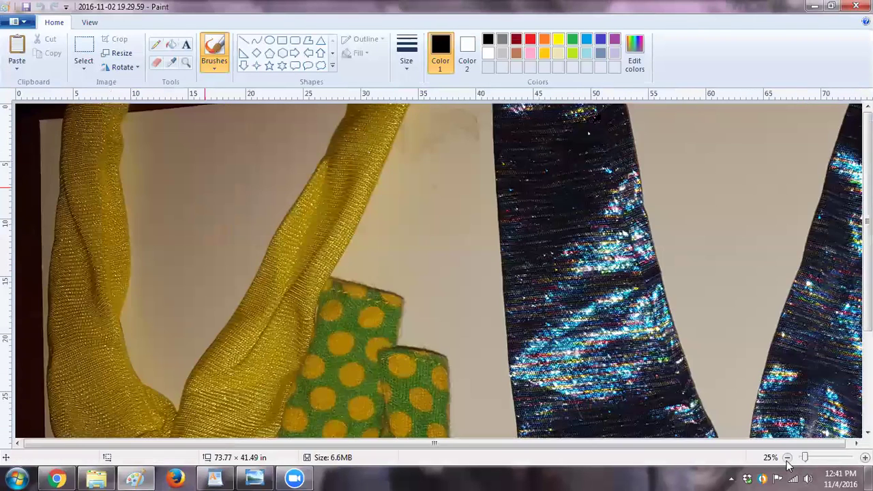
click(787, 457)
click(134, 68)
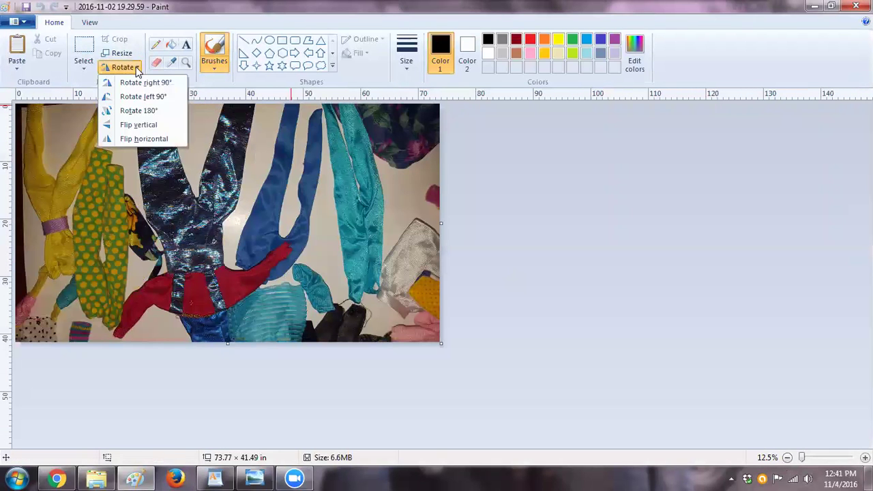
click(140, 110)
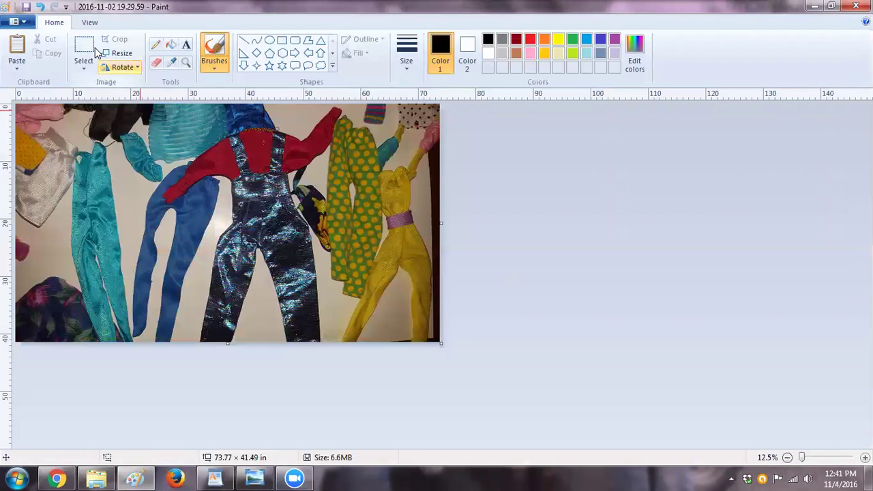
Resize the photo to 531 pixels wide, maintaining its aspect ratio
click(123, 54)
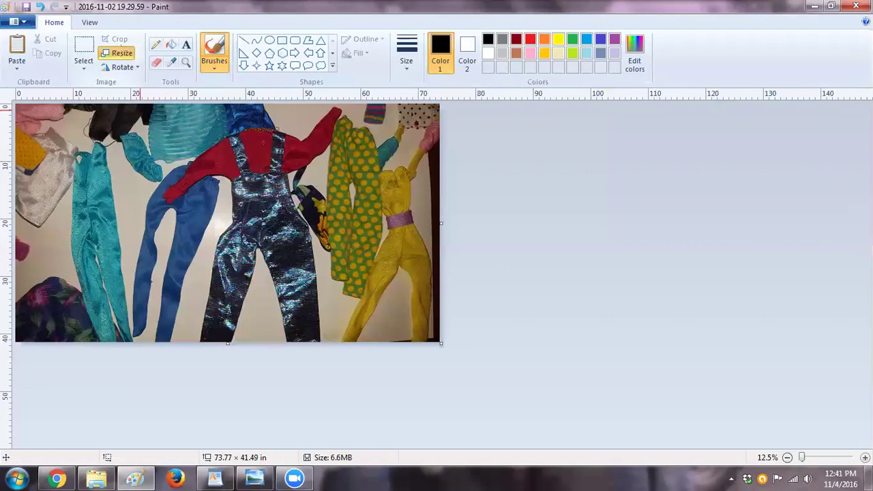
click(140, 100)
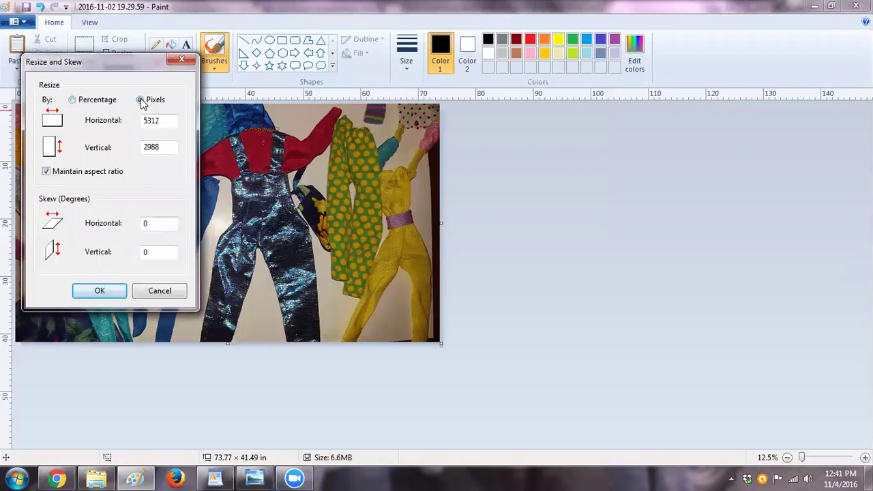
click(159, 120)
key(BackSpace)
click(96, 293)
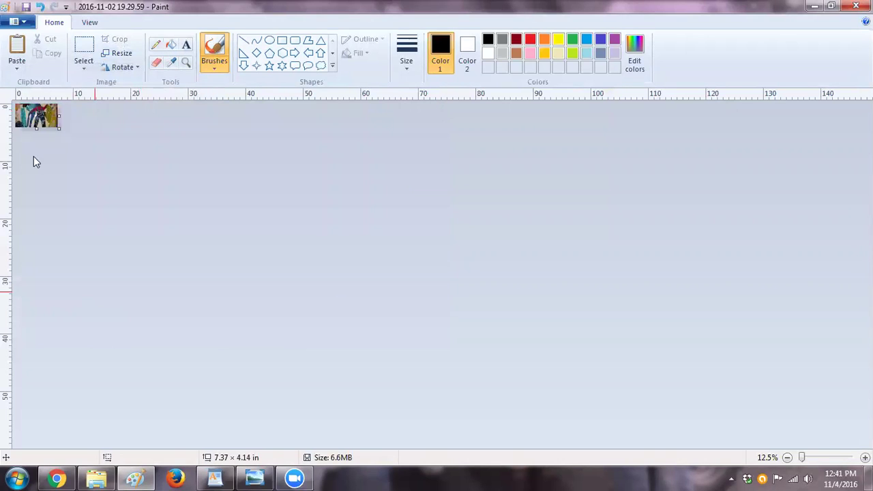
Save the edited photo while closing Paint, and close the Camera Uploads folder window
click(856, 6)
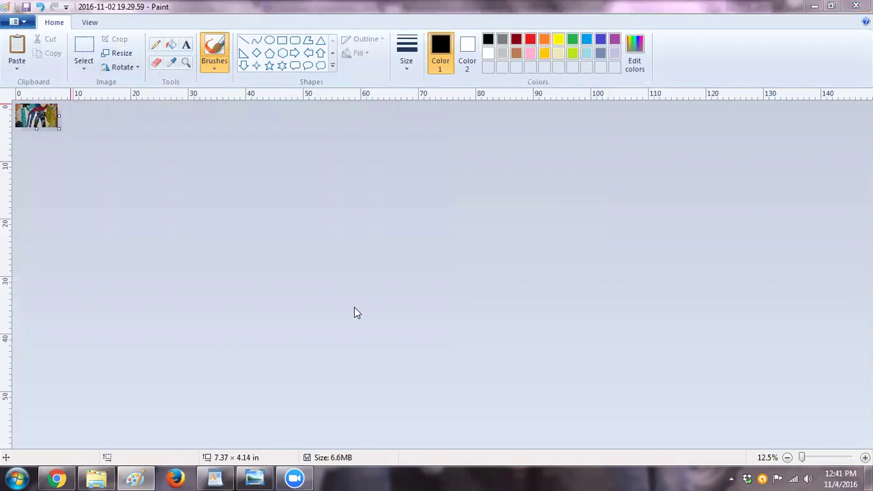
click(407, 253)
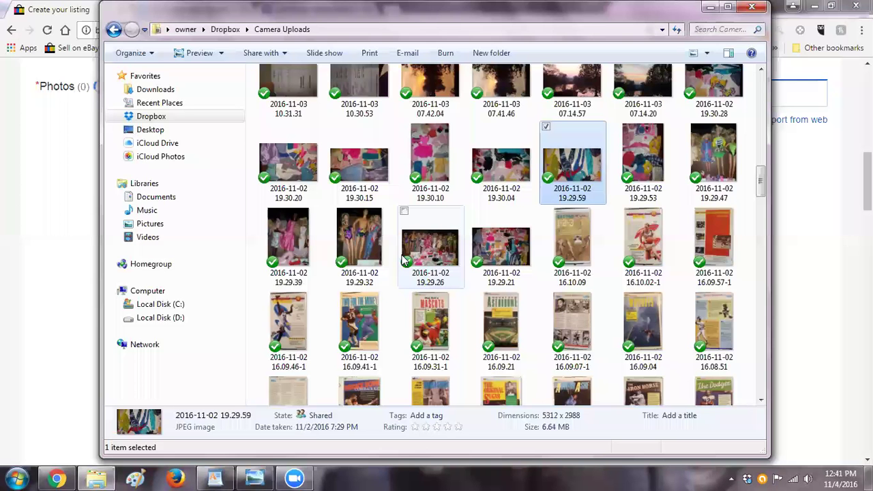
click(752, 7)
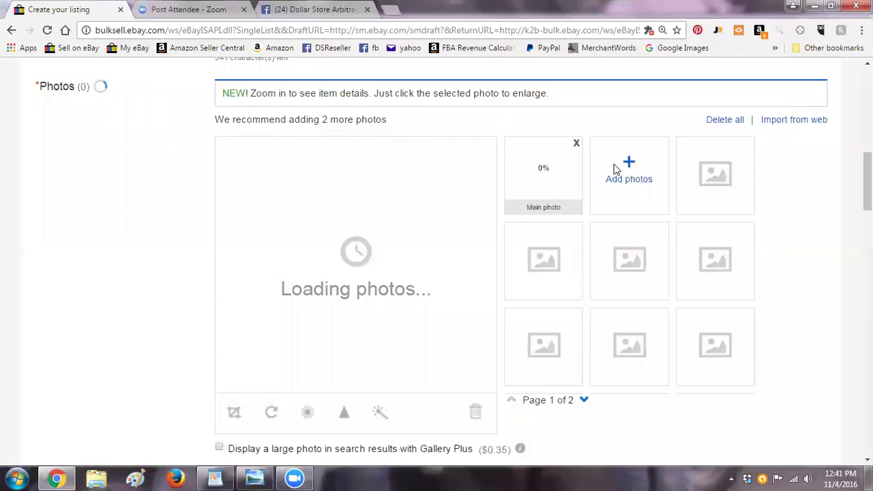
Remove the stuck photo from the listing and upload the edited photo 2016-11-02 19.29.59 as the main photo
click(576, 143)
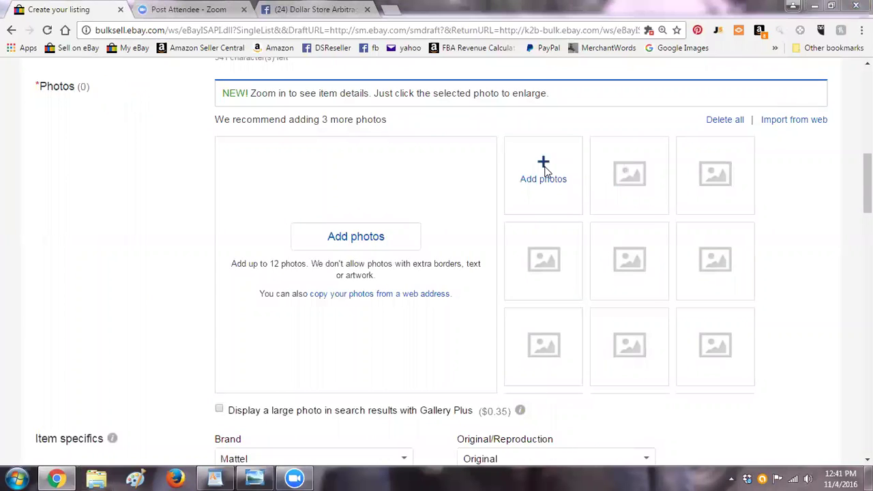
click(543, 171)
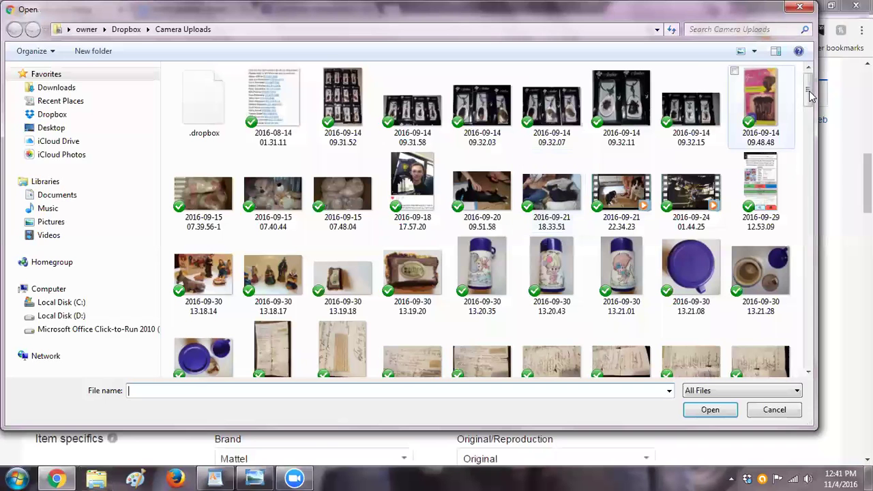
drag(811, 123, 817, 191)
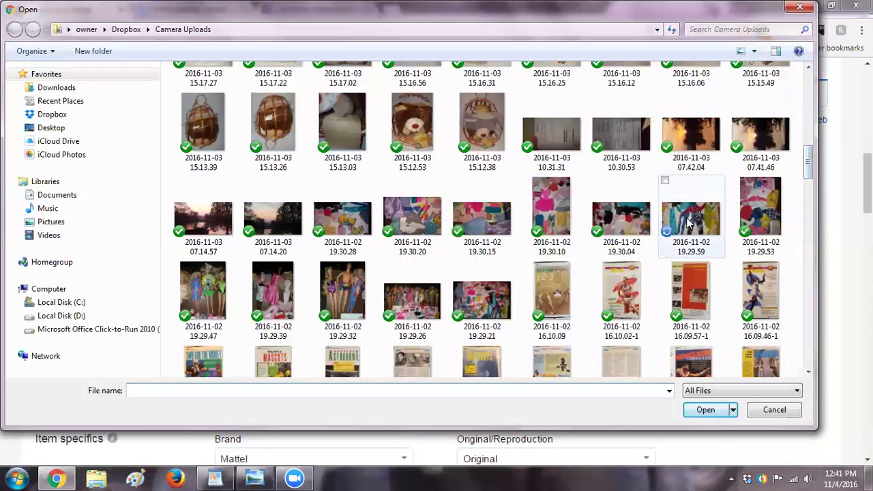
click(688, 222)
click(724, 410)
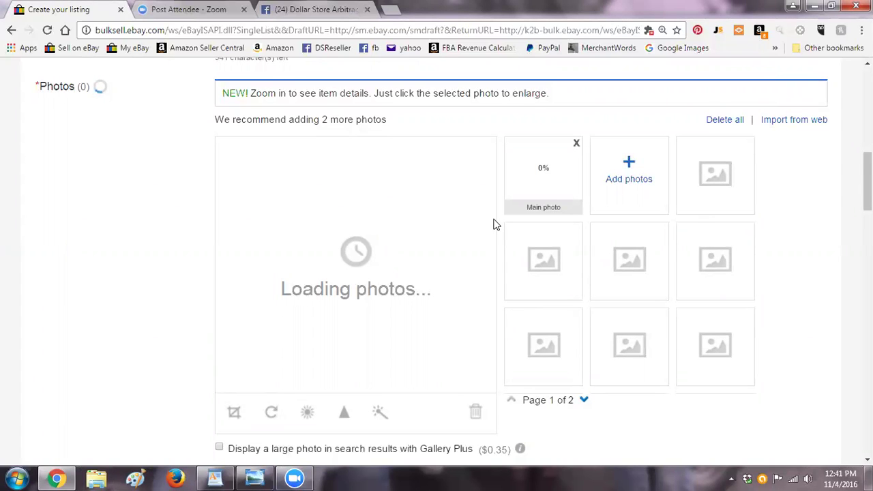
Add the line "Dolls are dressed but not in original clothes." below the HSC 1990 Barbie line in the item description
scroll(436, 260, down, 4)
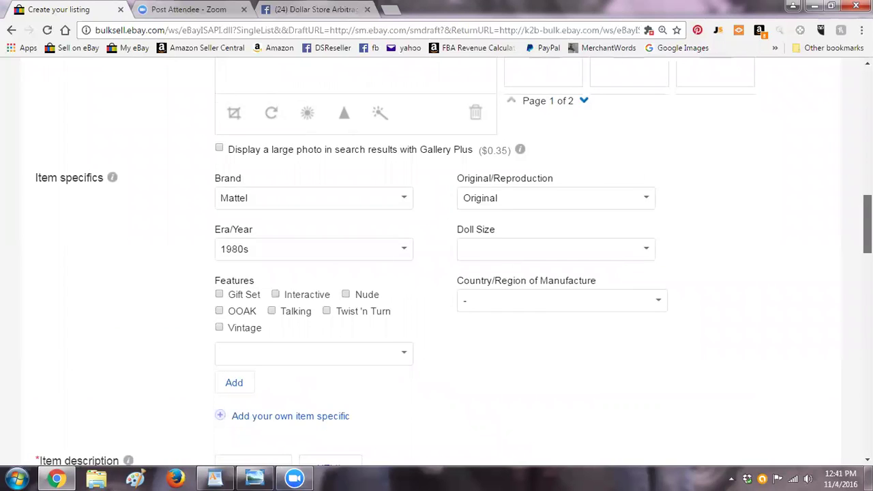
scroll(437, 260, up, 1)
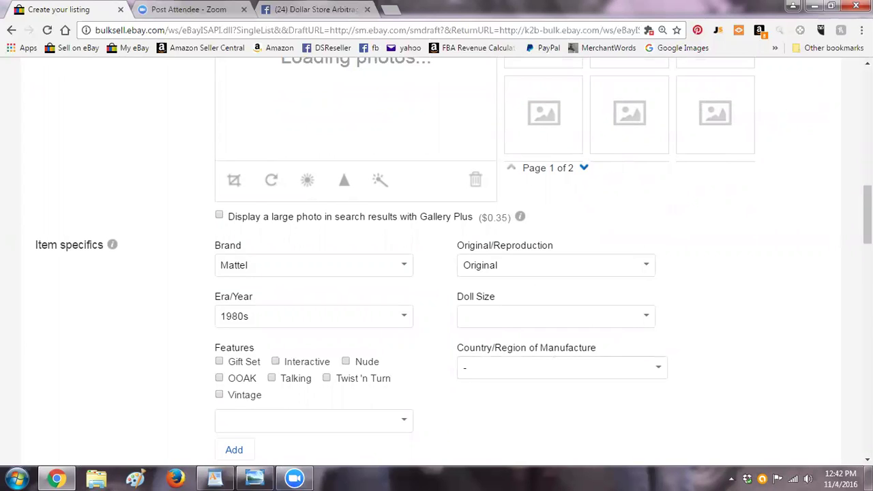
scroll(555, 363, down, 6)
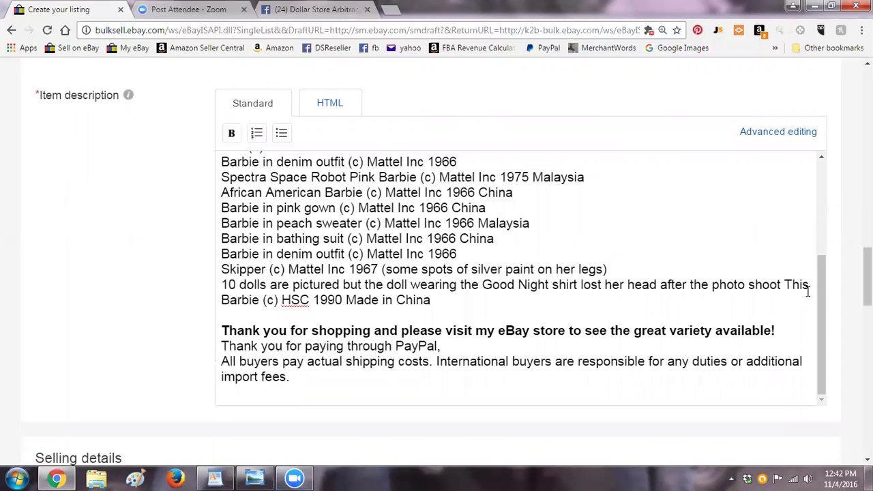
drag(822, 284, 819, 218)
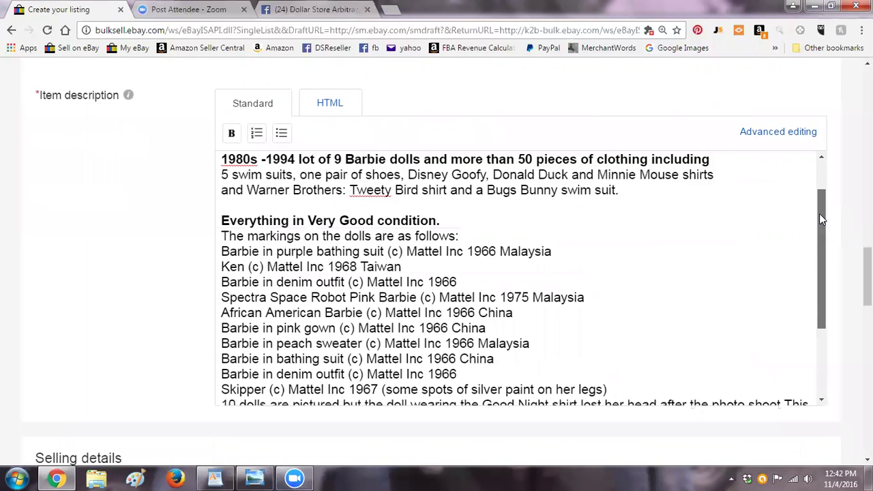
scroll(793, 270, down, 2)
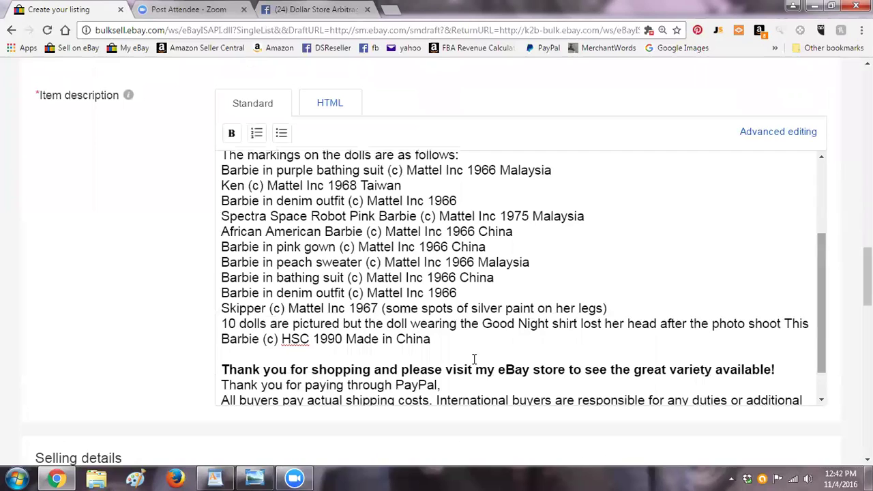
key(Return)
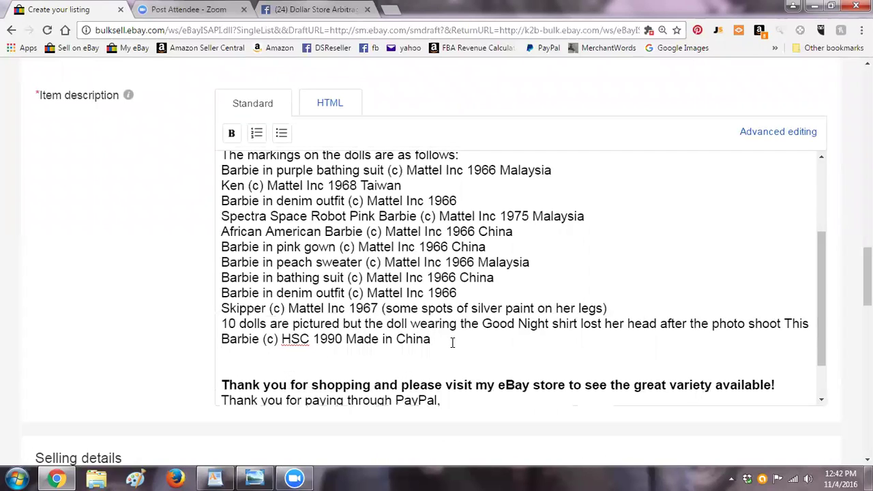
text(DOlls)
key(BackSpace)
key(BackSpace)
key(BackSpace)
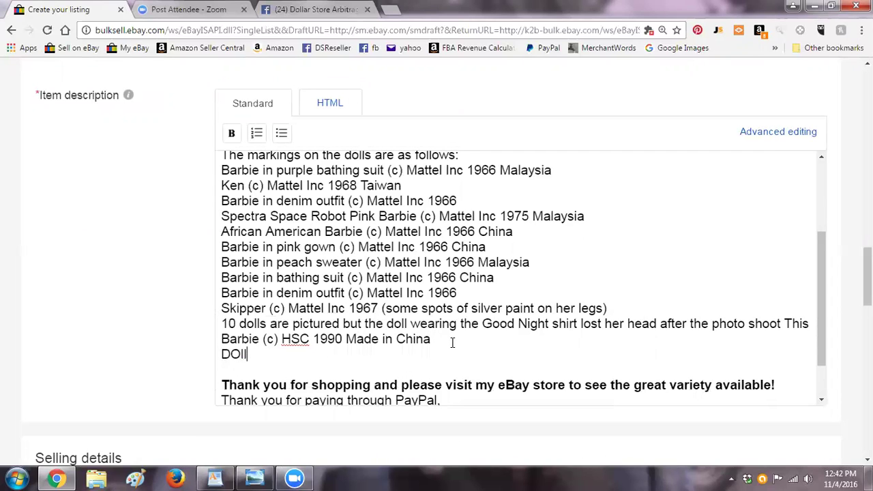
key(BackSpace)
text(olls are sredd)
key(BackSpace)
key(BackSpace)
key(BackSpace)
key(BackSpace)
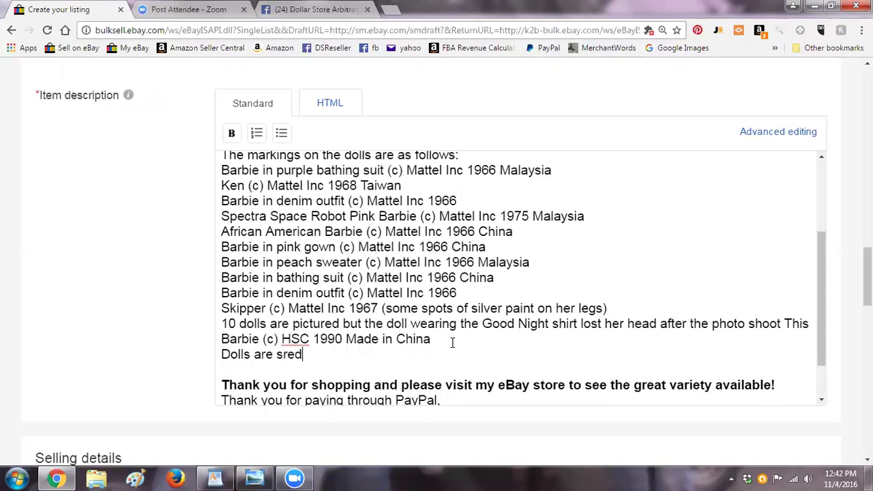
key(BackSpace)
text(dressed but not in original)
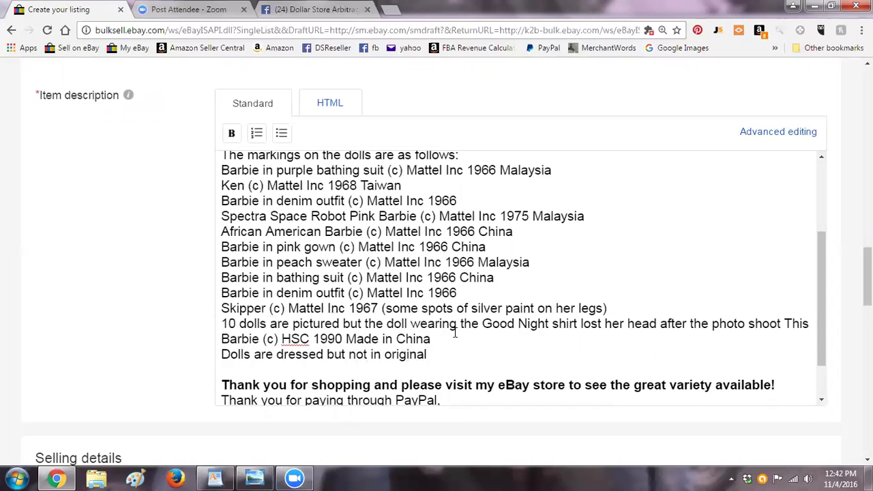
text( clothes. E)
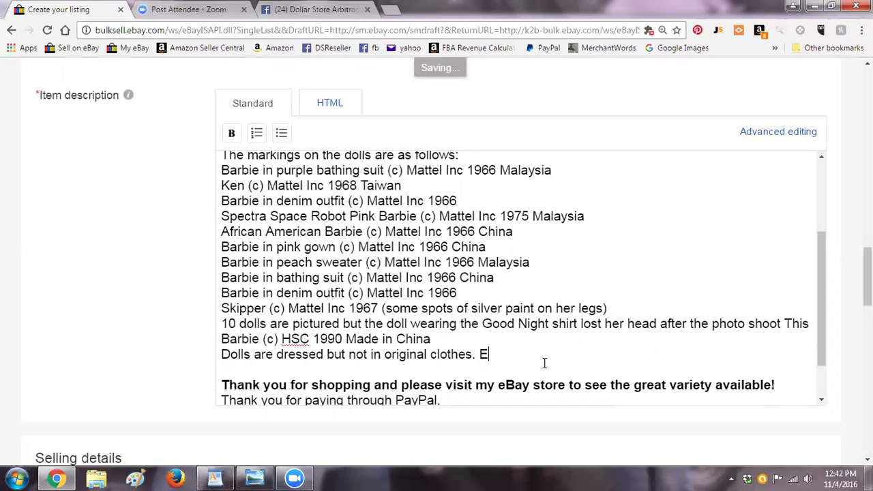
Complete the new description line with the sentence "Everything shown is included."
text(verythong)
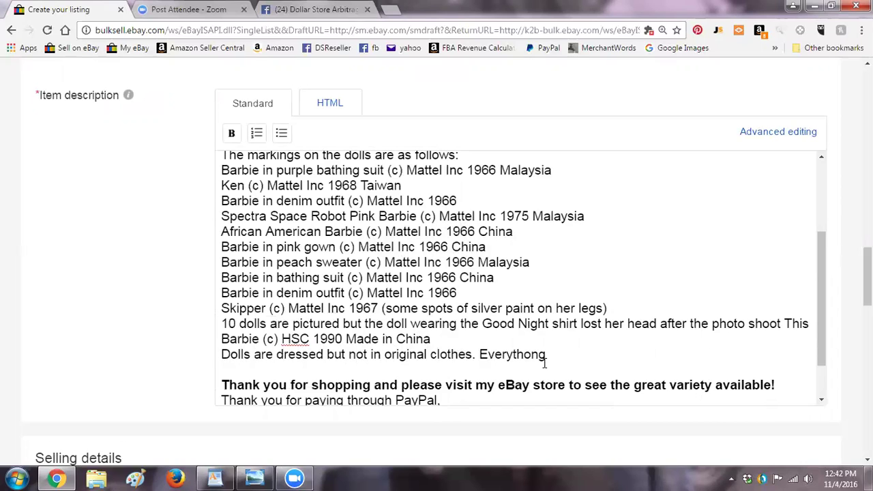
key(BackSpace)
key(BackSpace)
key(BackSpace)
text(ing y)
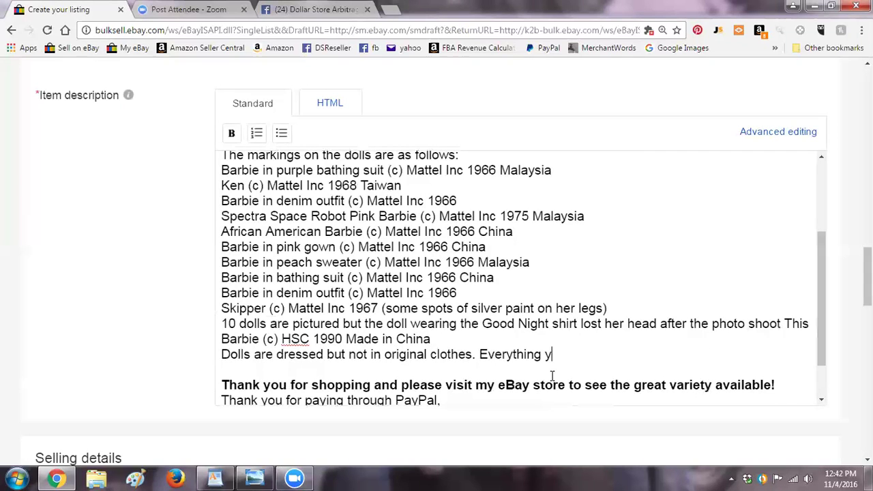
key(BackSpace)
text(shown )
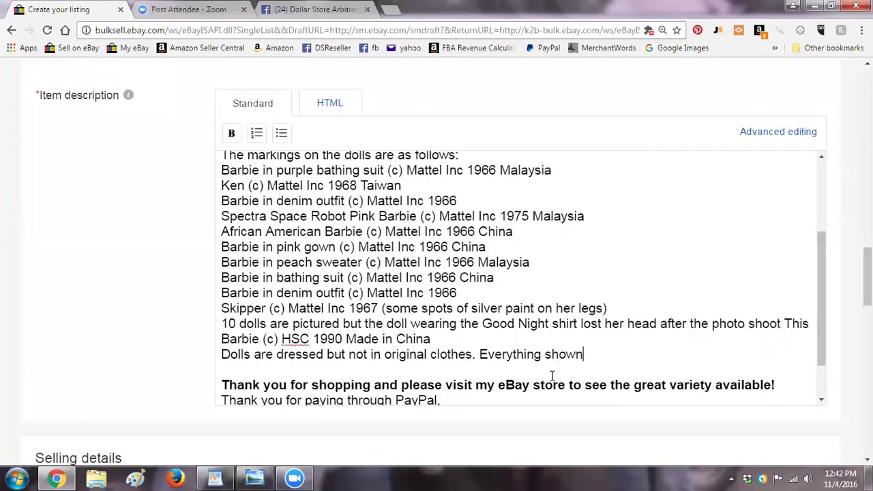
text(is included.)
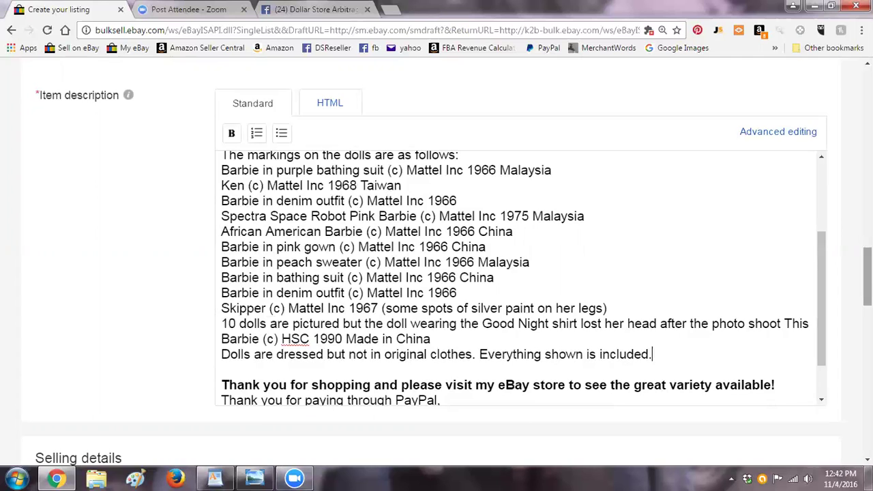
Open the listing's return policy for editing and shorten its policy description to "Returns accepted Money Back"
scroll(437, 272, down, 9)
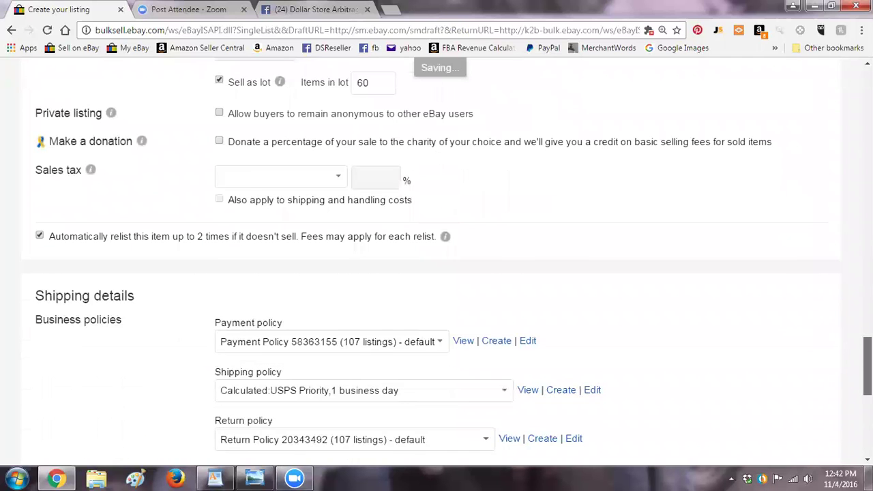
scroll(516, 354, down, 3)
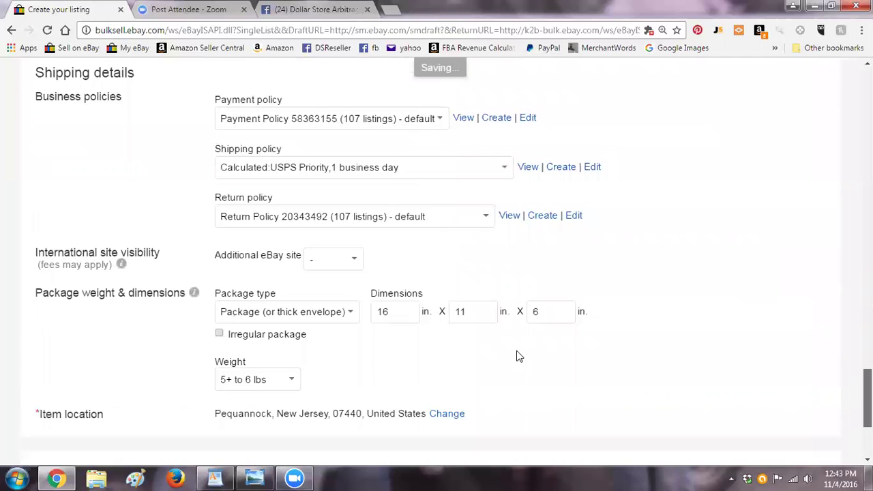
click(572, 216)
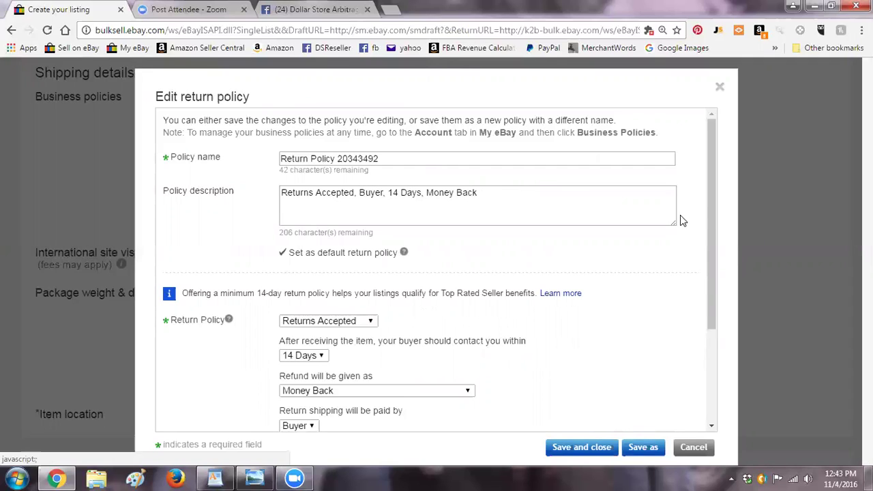
scroll(728, 311, down, 2)
scroll(728, 311, down, 1)
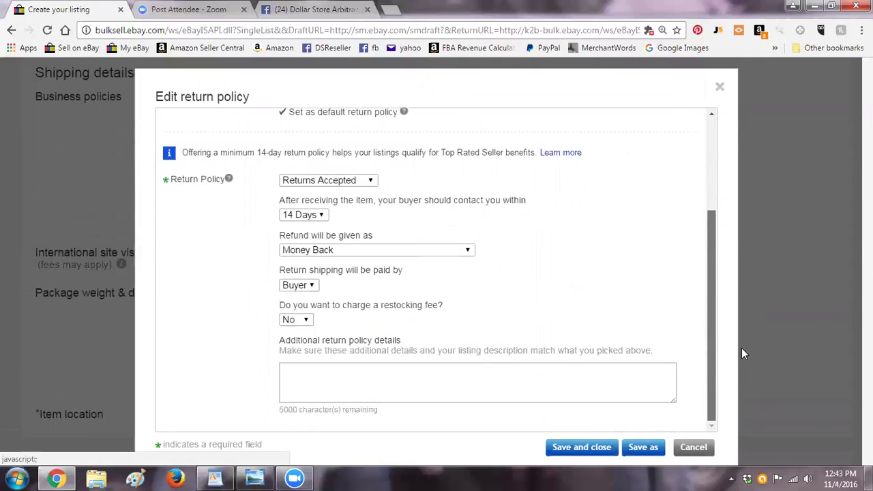
scroll(739, 232, up, 3)
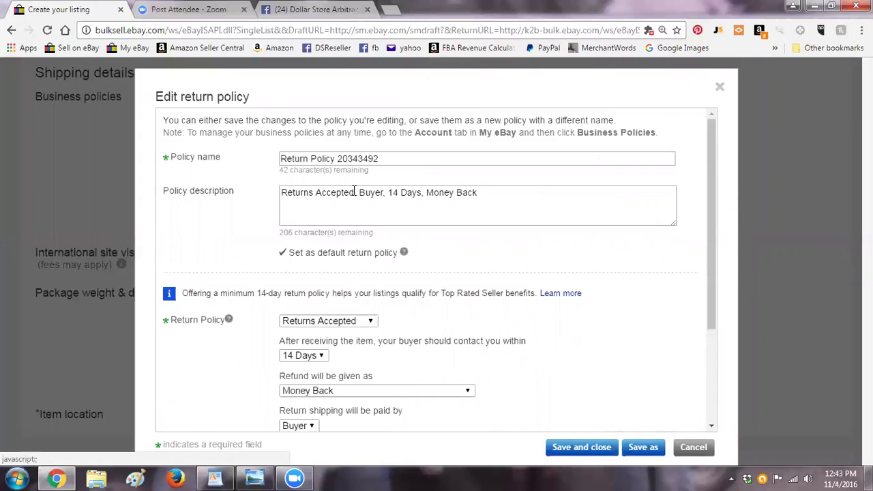
click(315, 192)
key(Delete)
text(a)
drag(354, 193, 426, 193)
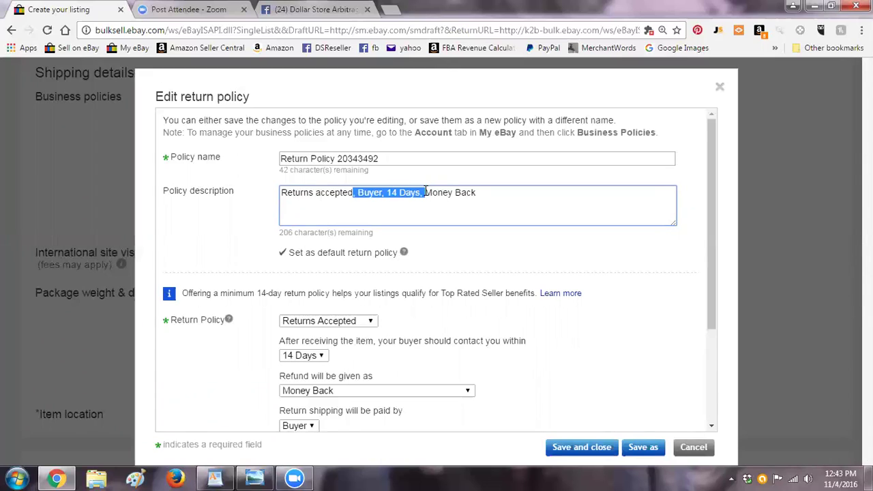
key(BackSpace)
text(Back)
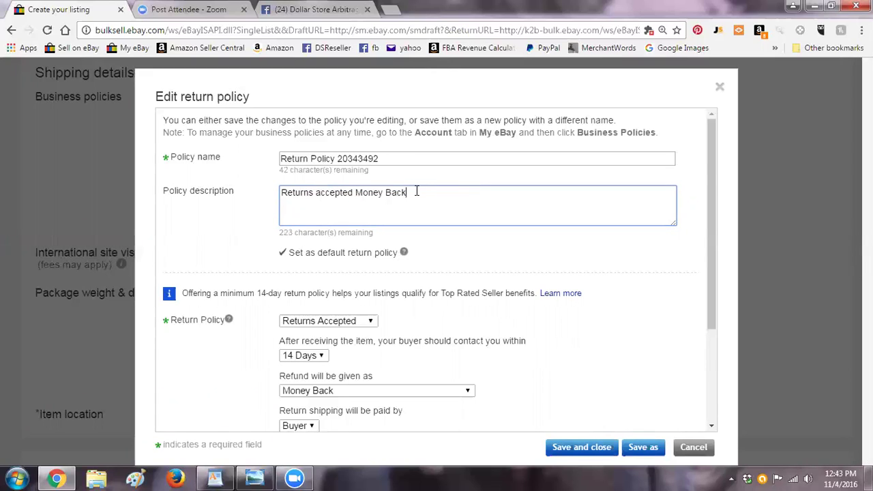
Extend the return policy description with "if I have grossly misrepresented item in photos and descriptions."
text( is. I have grossly misrepre)
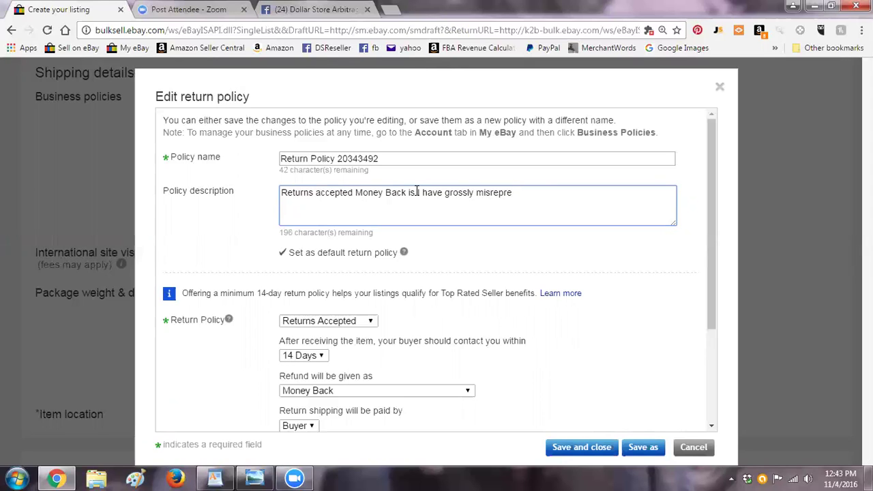
text(sented item in photos and descriptions.)
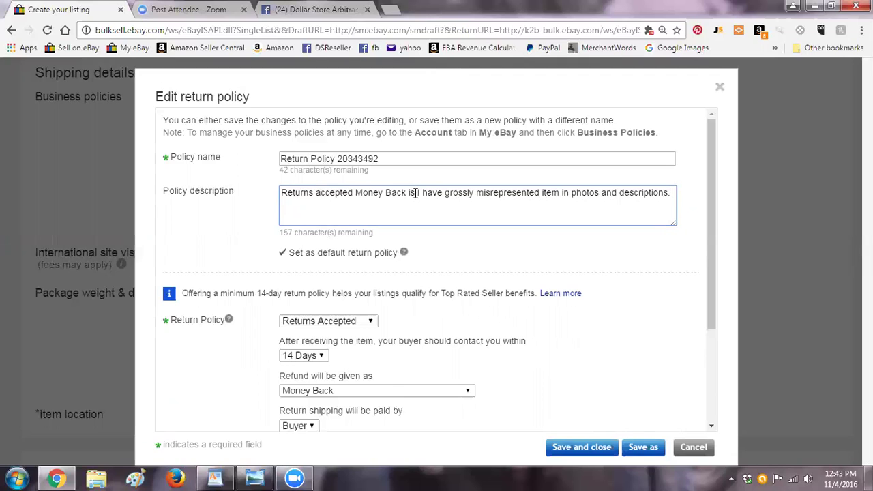
drag(415, 192, 411, 192)
text(f)
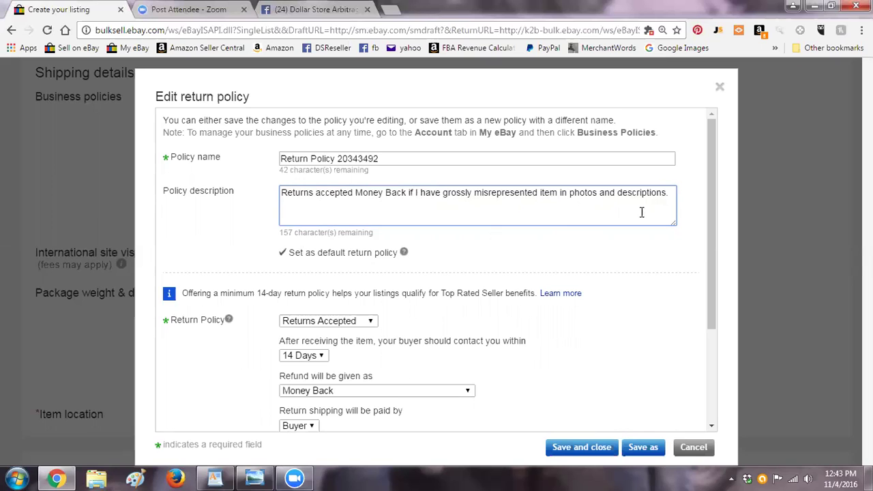
Save the edited return policy and confirm the change for all listings that use it
scroll(726, 266, down, 2)
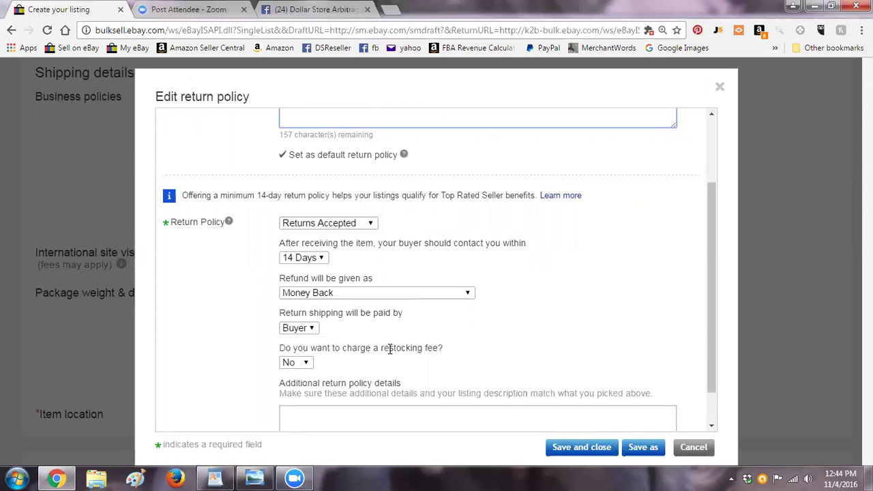
click(581, 449)
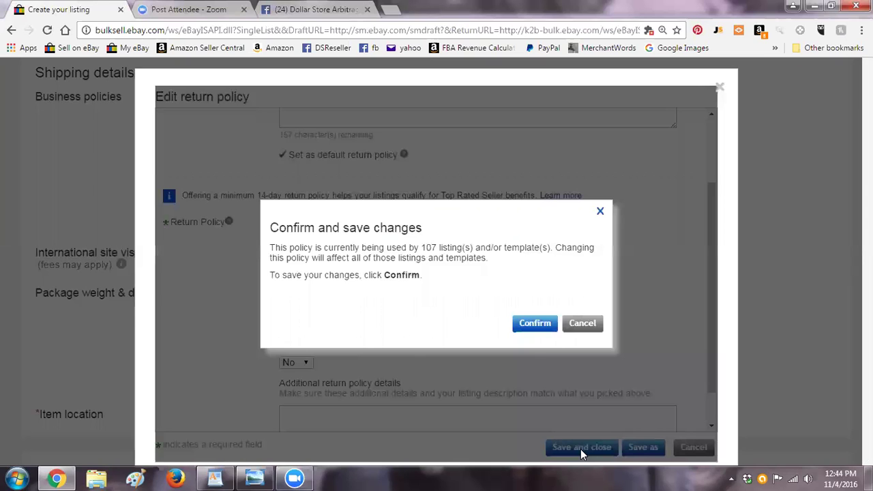
click(528, 324)
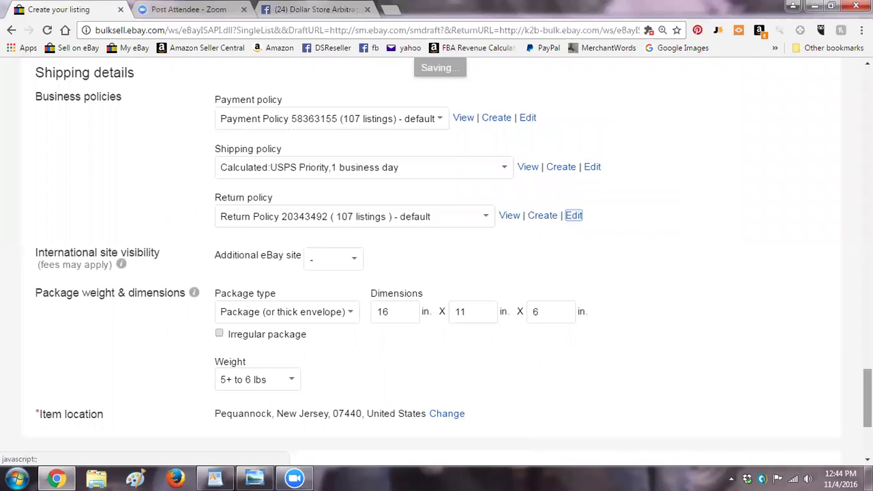
Try to upload the photo 2016-11-02 19.29.59 from Camera Uploads as a second listing photo
scroll(437, 273, up, 12)
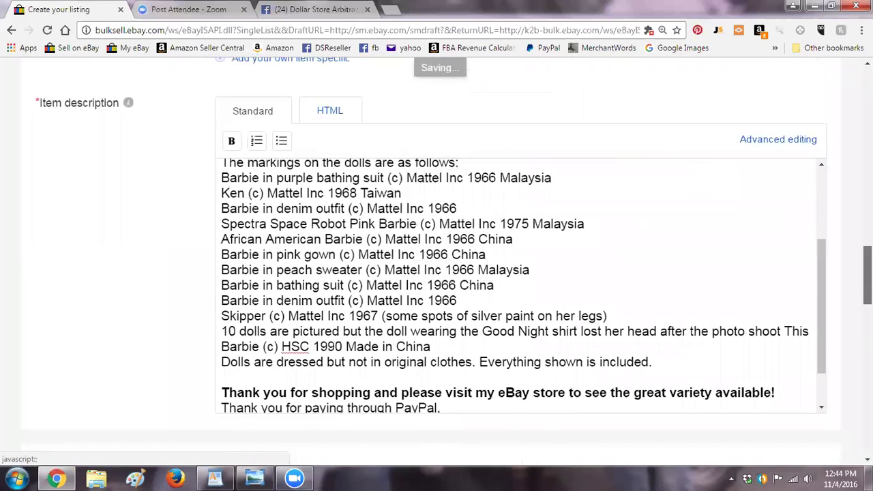
scroll(738, 208, up, 10)
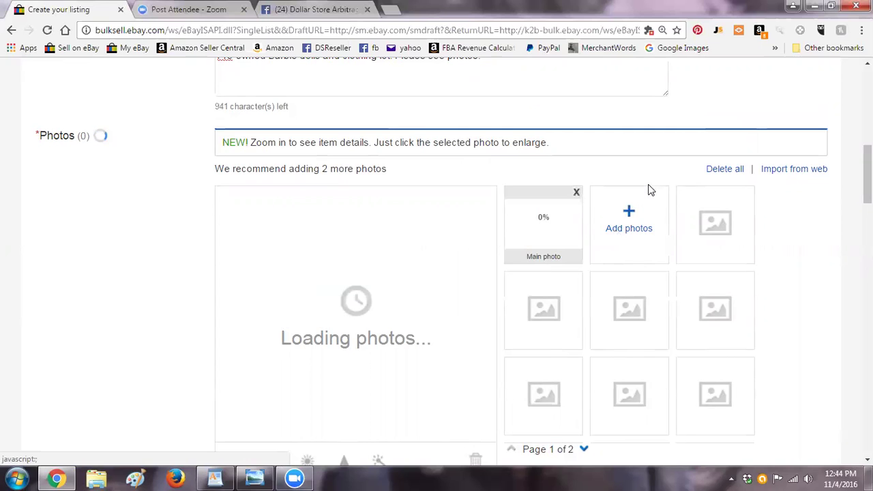
click(629, 214)
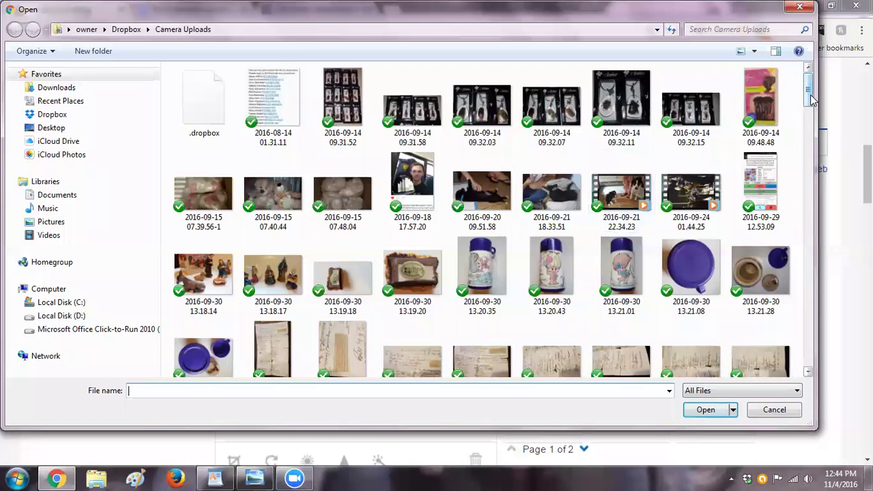
drag(811, 108, 828, 172)
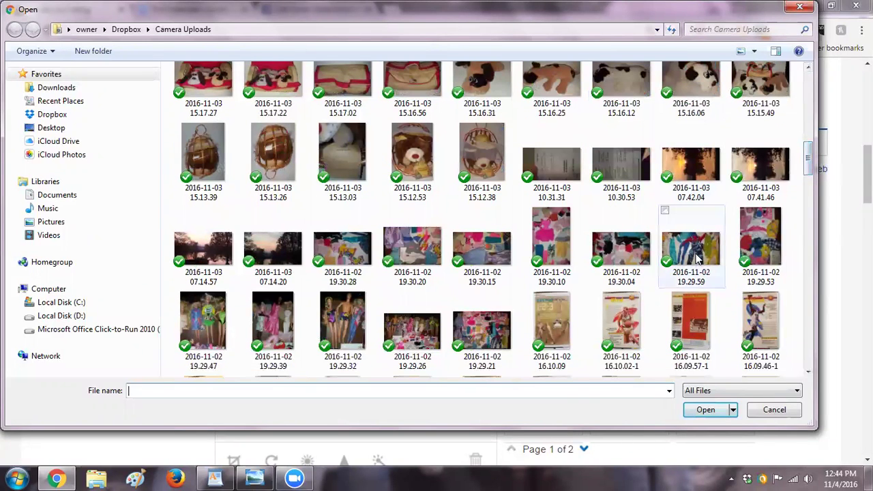
click(698, 276)
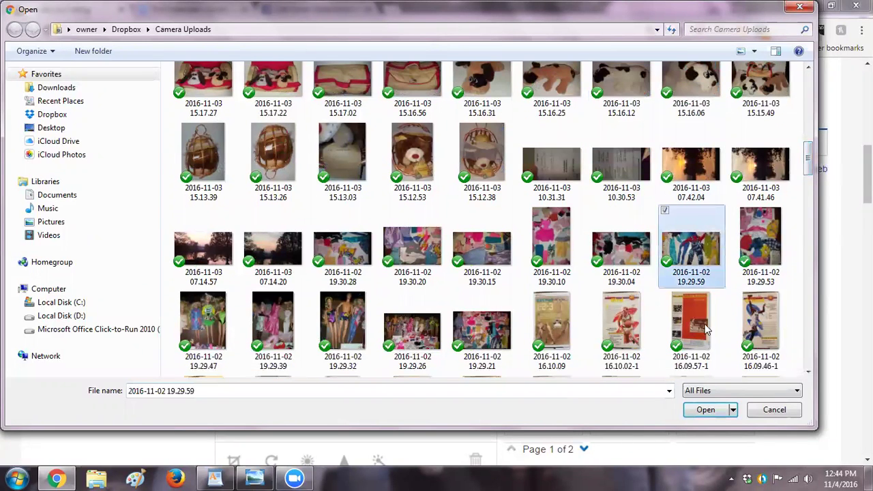
click(709, 411)
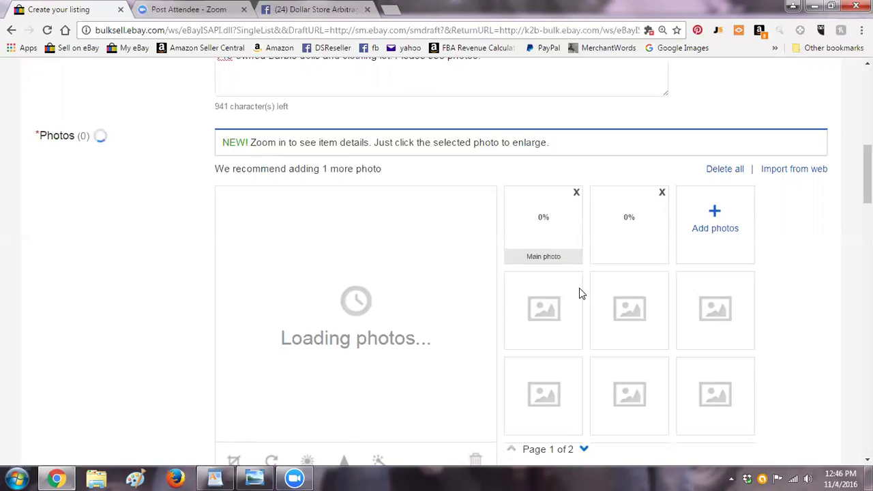
Remove the stuck second photo from the listing and try to remove the stuck main photo
click(661, 192)
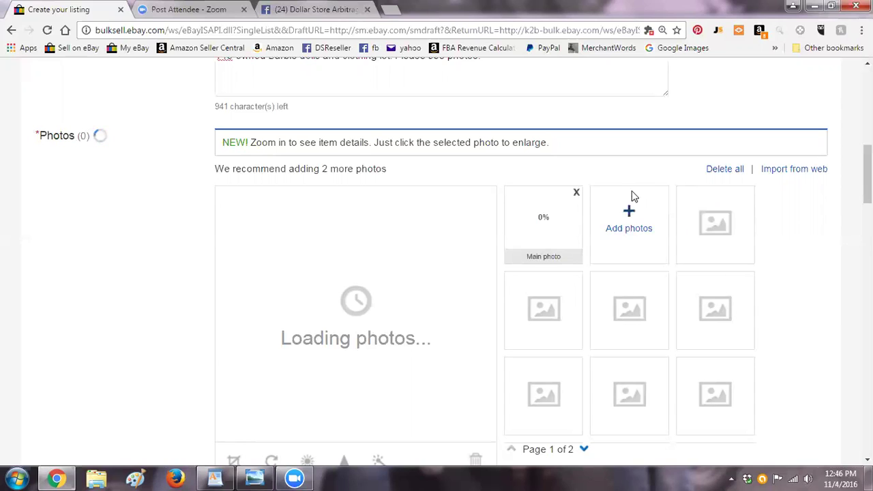
click(577, 193)
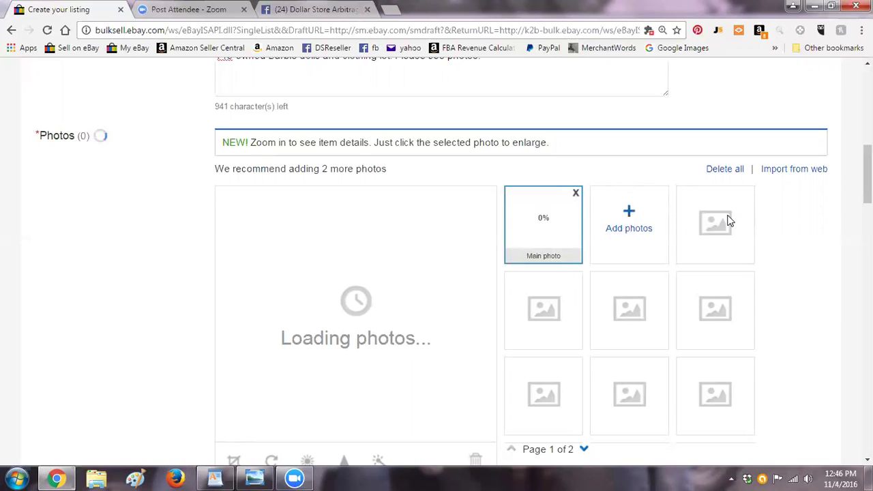
Delete all photos from the listing and try again to upload 2016-11-02 19.29.59 from Camera Uploads as the main photo
click(730, 171)
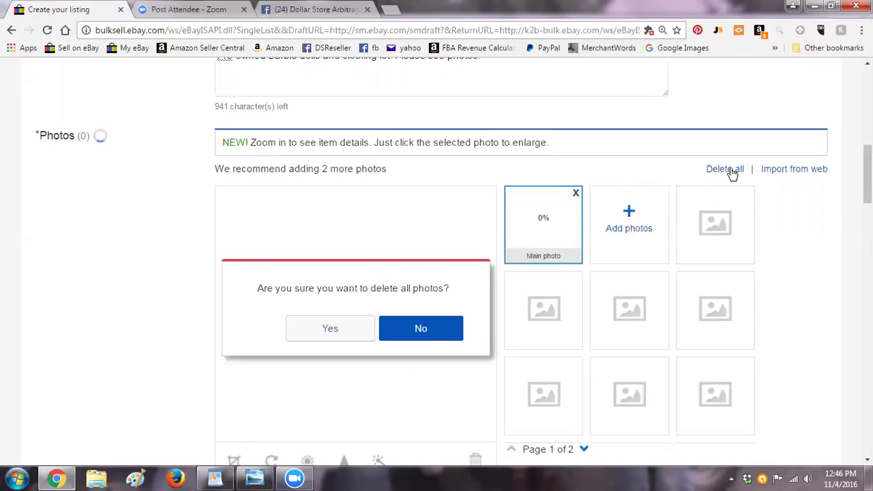
click(334, 335)
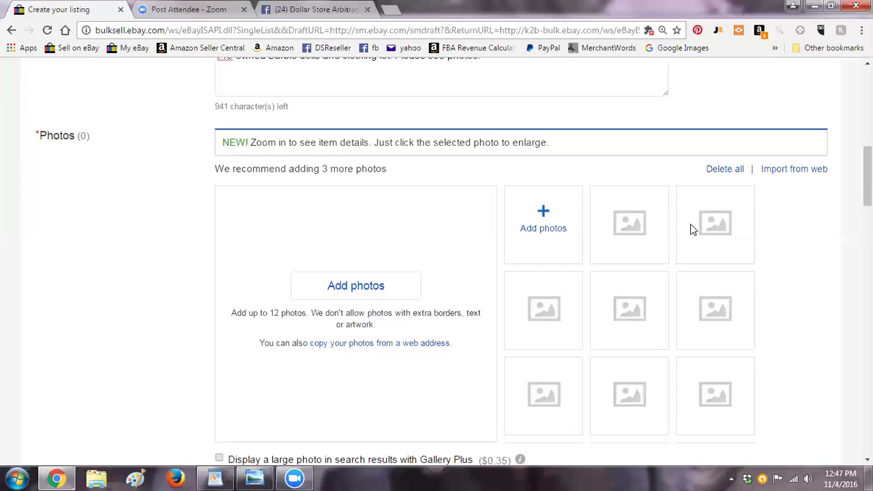
click(540, 212)
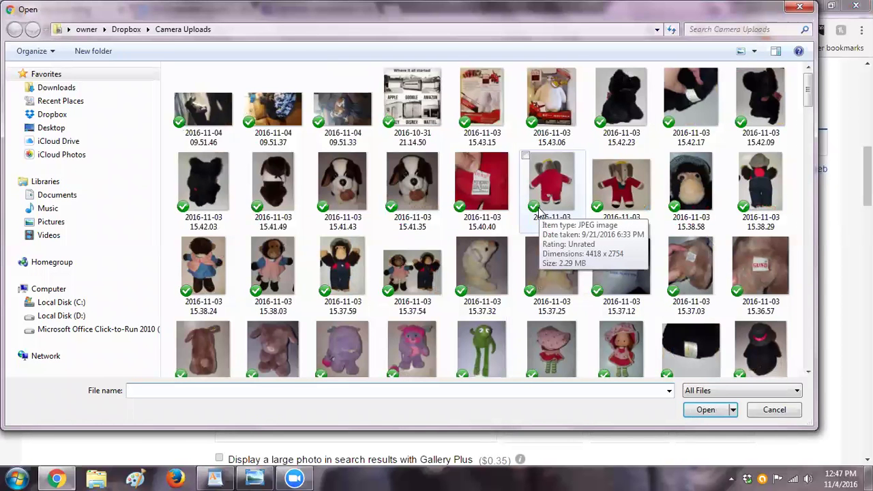
drag(808, 98, 833, 176)
click(707, 244)
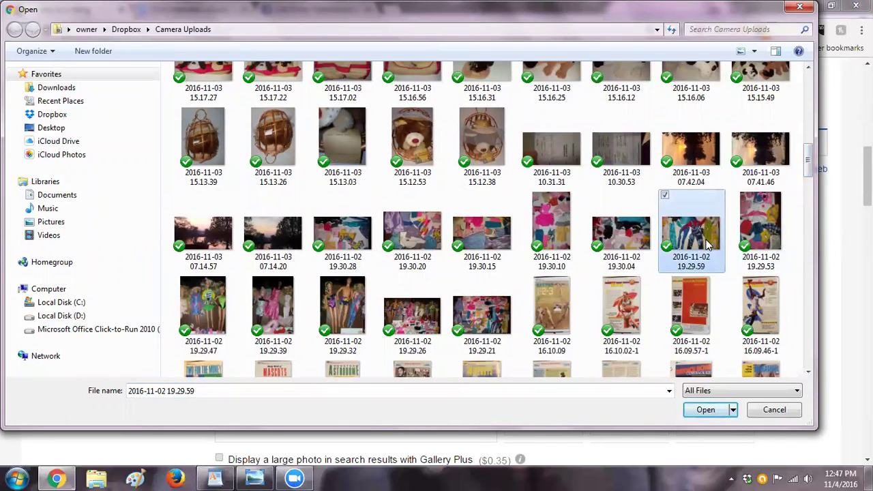
click(709, 412)
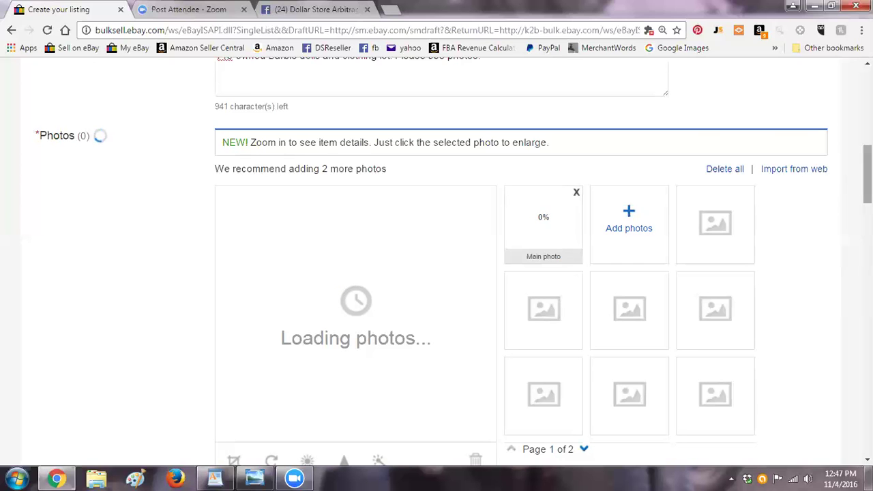
Review the listing's title, category, store categories, condition, photos and item specifics
scroll(454, 259, down, 6)
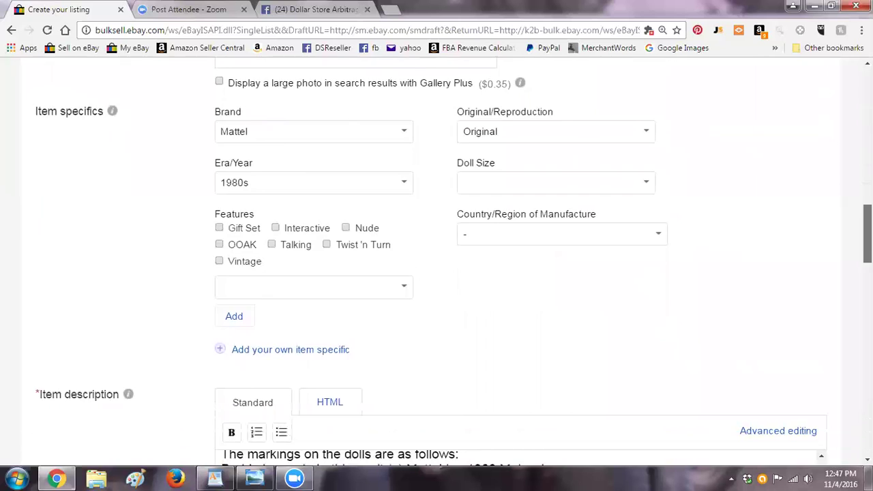
scroll(453, 259, down, 2)
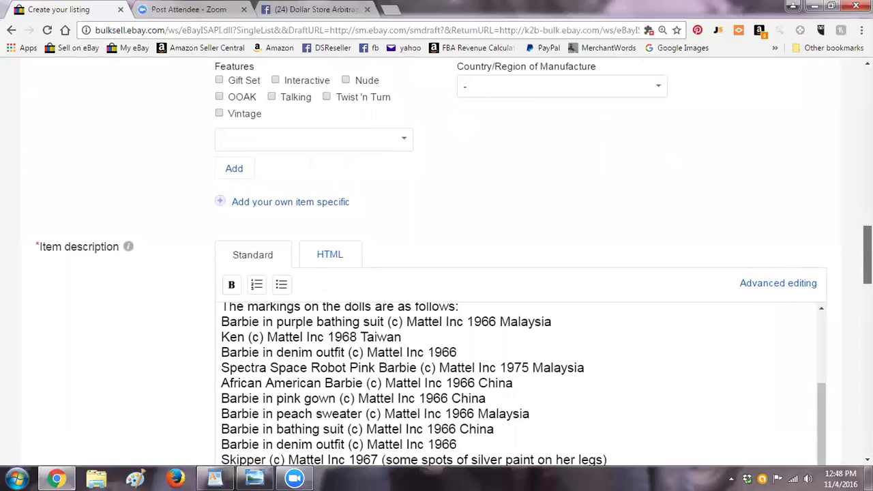
scroll(454, 259, up, 2)
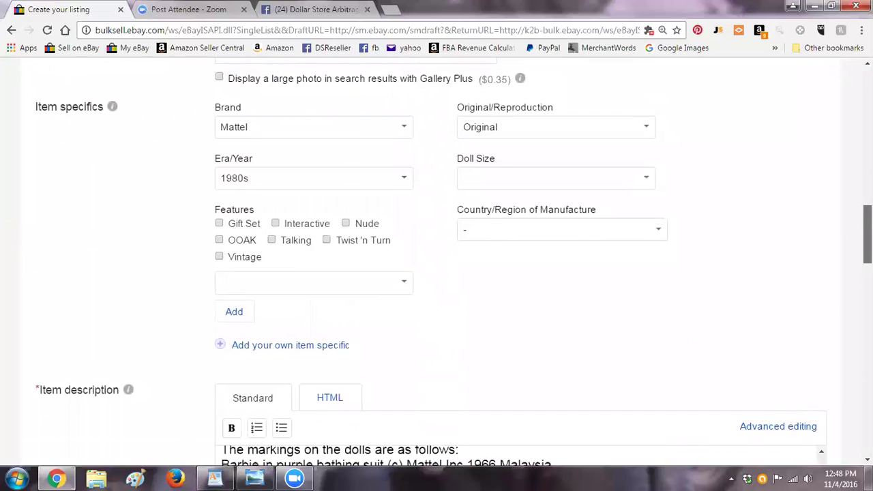
scroll(436, 261, up, 15)
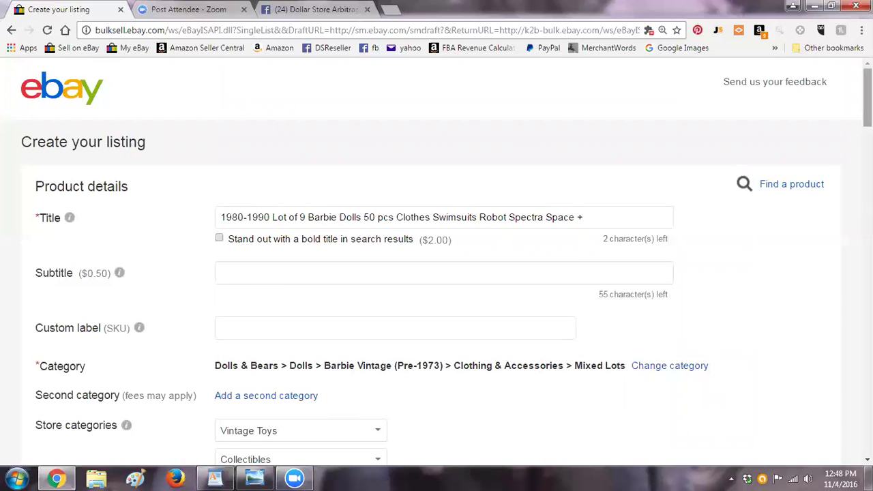
scroll(867, 96, down, 3)
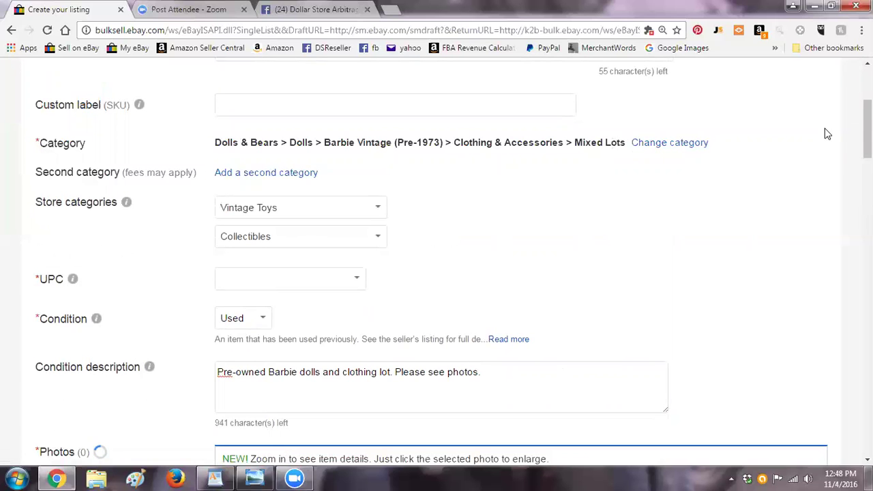
scroll(654, 130, up, 2)
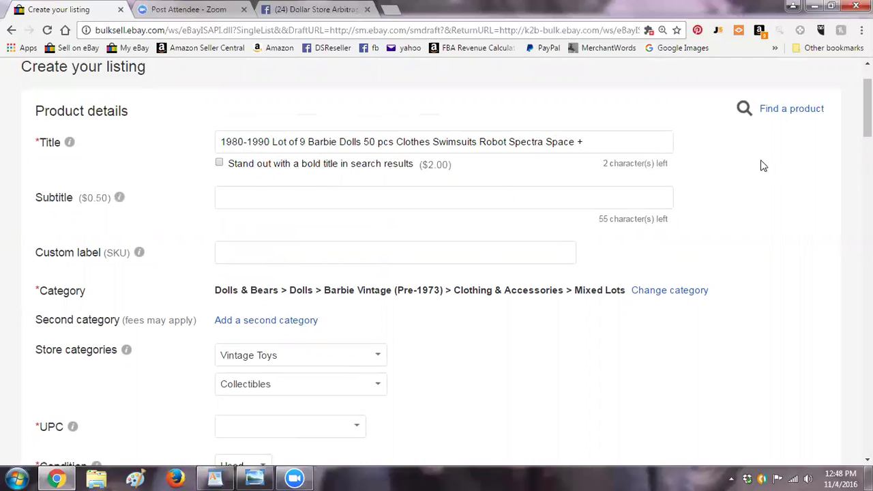
scroll(760, 166, down, 1)
scroll(257, 218, down, 4)
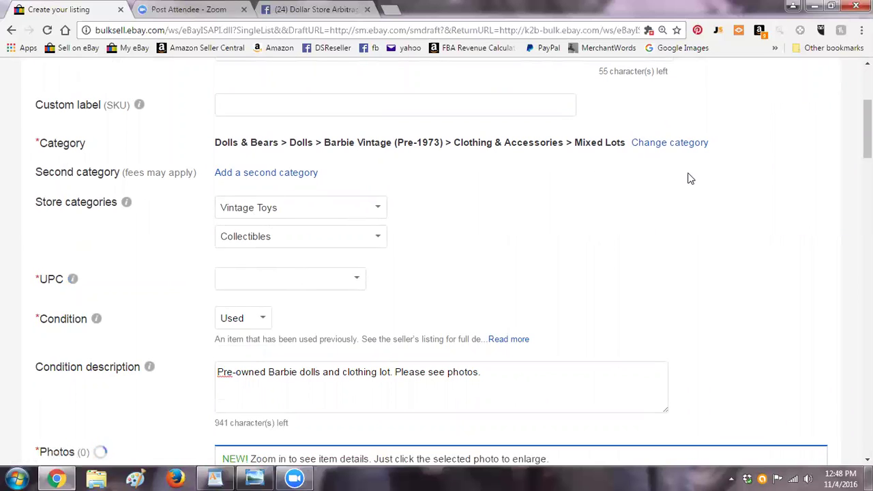
drag(868, 133, 867, 154)
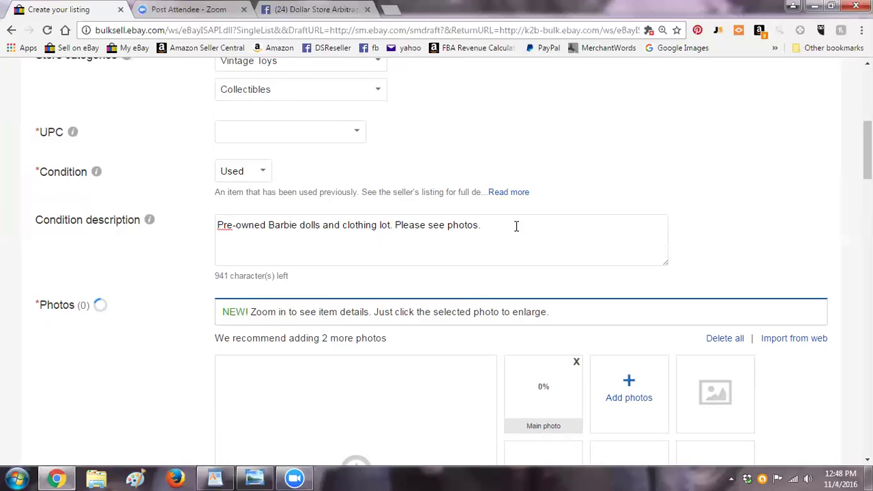
scroll(603, 156, down, 1)
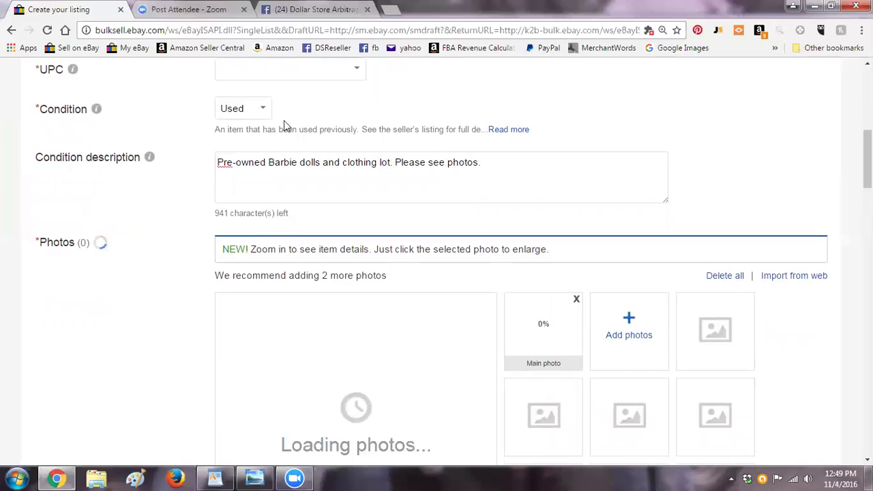
scroll(541, 402, down, 1)
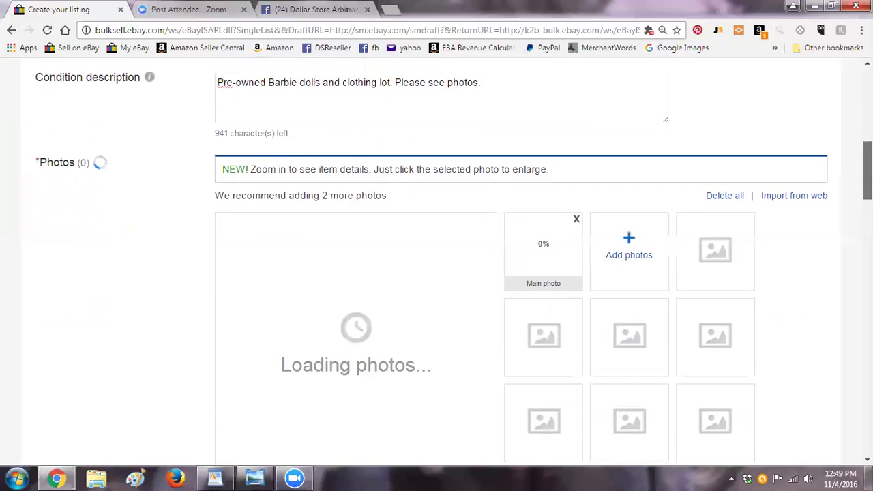
scroll(776, 231, down, 5)
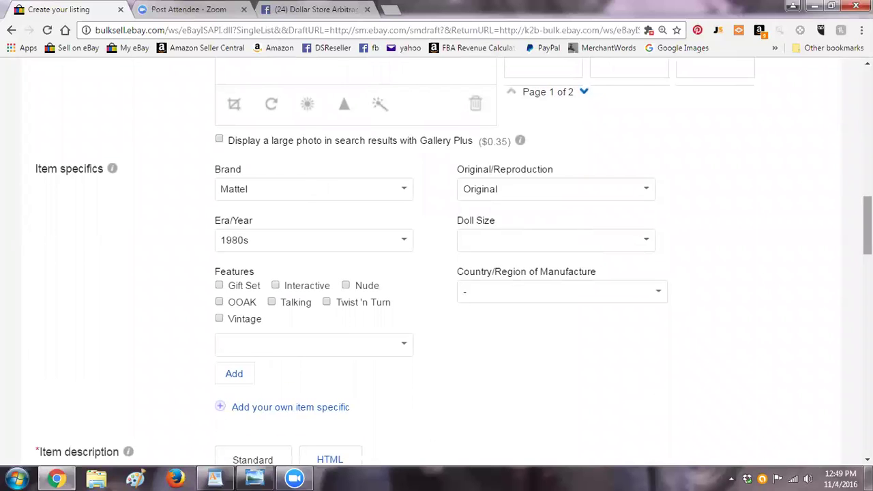
scroll(866, 225, down, 2)
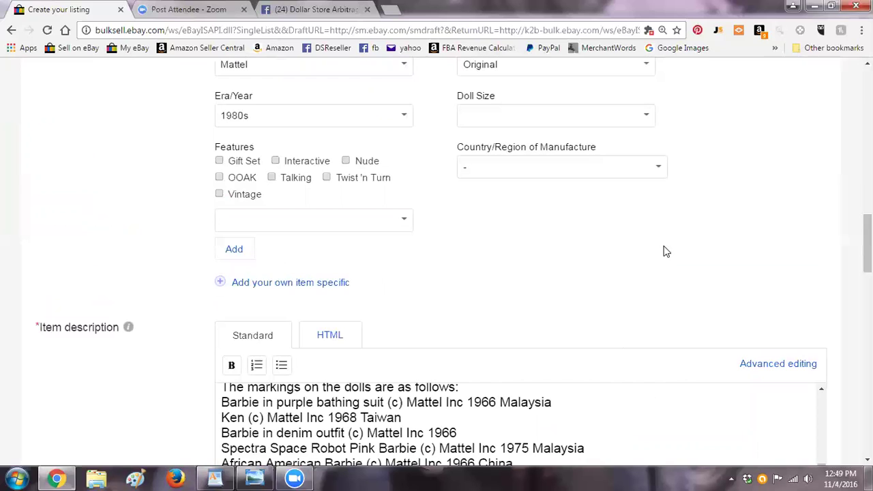
scroll(866, 239, up, 1)
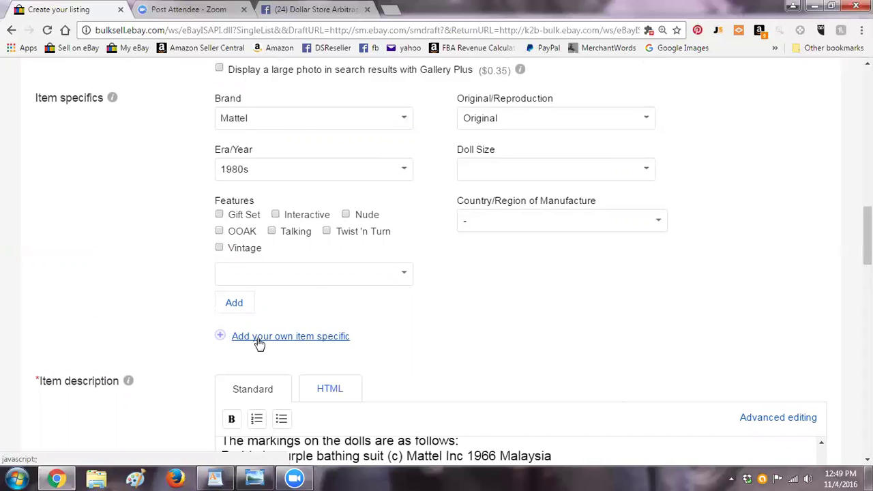
Add a period after "photo shoot" in the item description's sentence about the doll in the Good Night shirt
scroll(454, 263, down, 3)
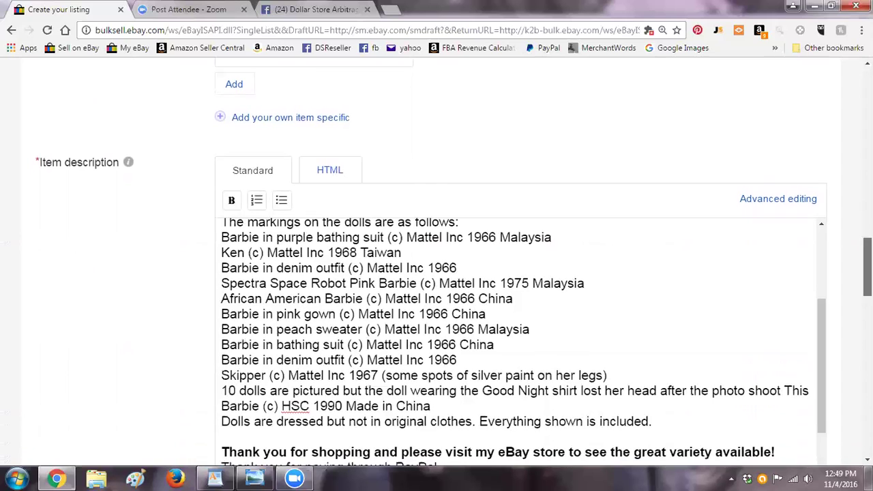
drag(822, 321, 818, 231)
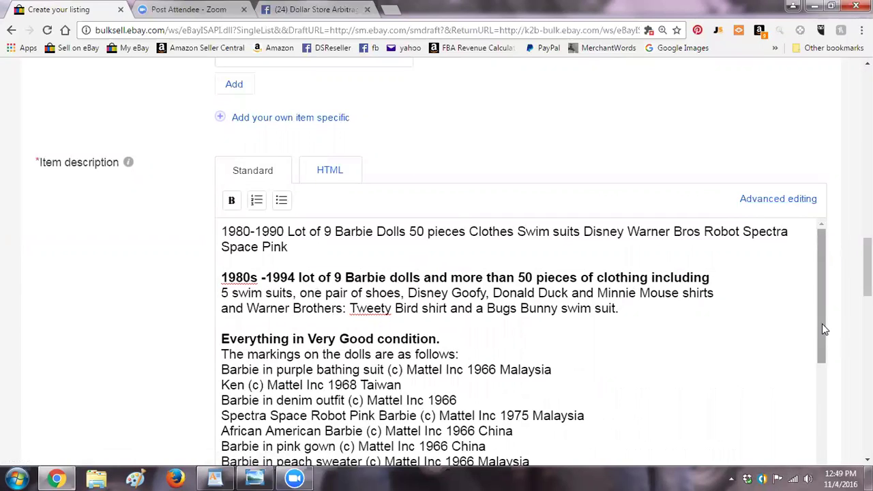
drag(823, 258, 847, 307)
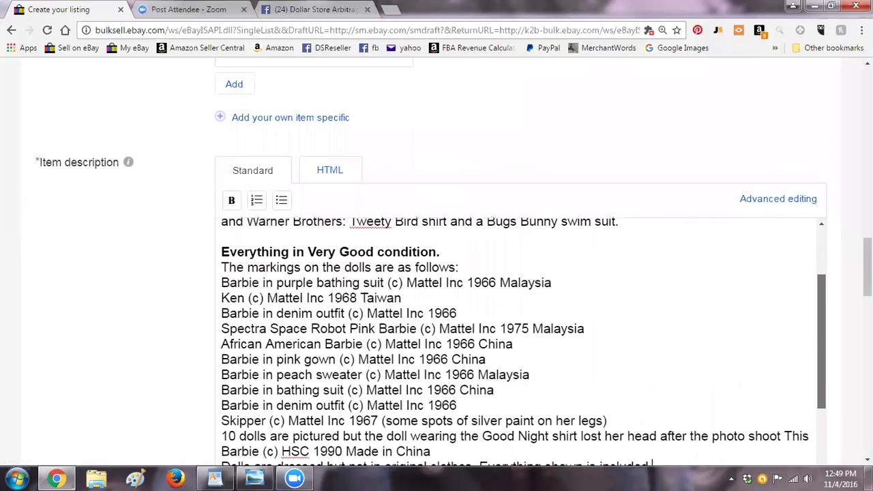
scroll(518, 341, down, 2)
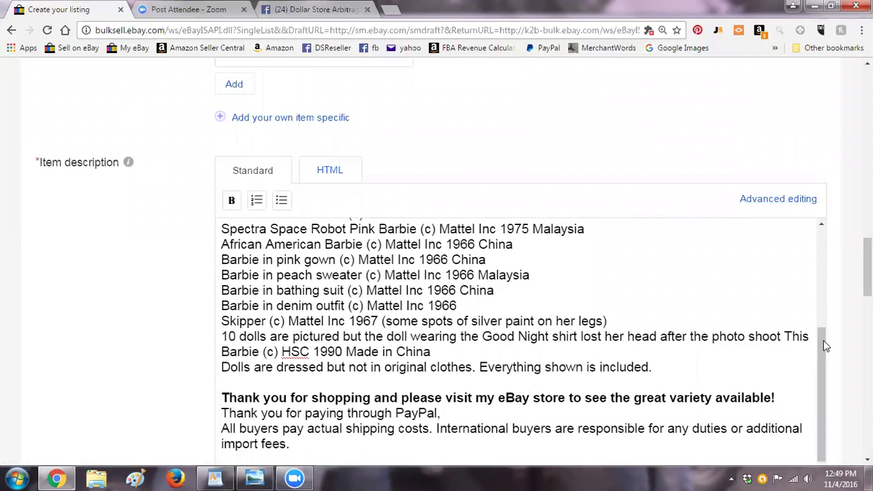
click(781, 336)
text(.)
key(Return)
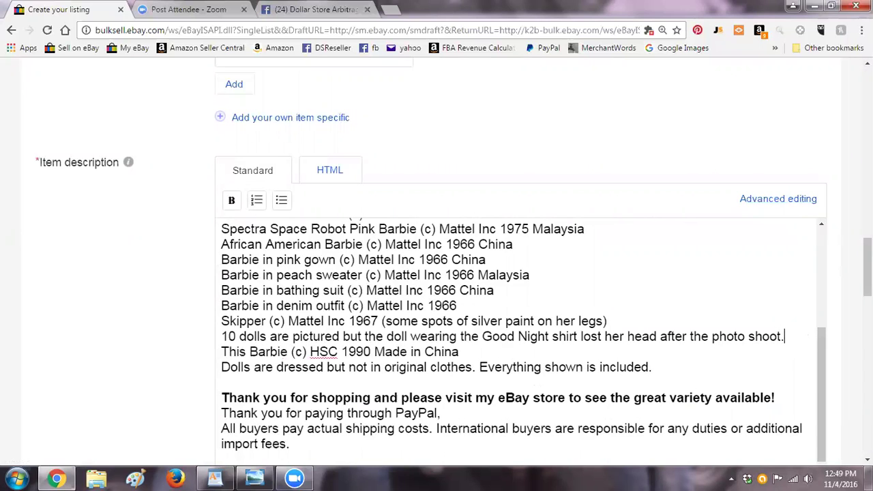
Review the selling details, business policies, package dimensions, item location and fees, and check the main photo's upload progress
scroll(790, 342, down, 4)
scroll(584, 249, down, 2)
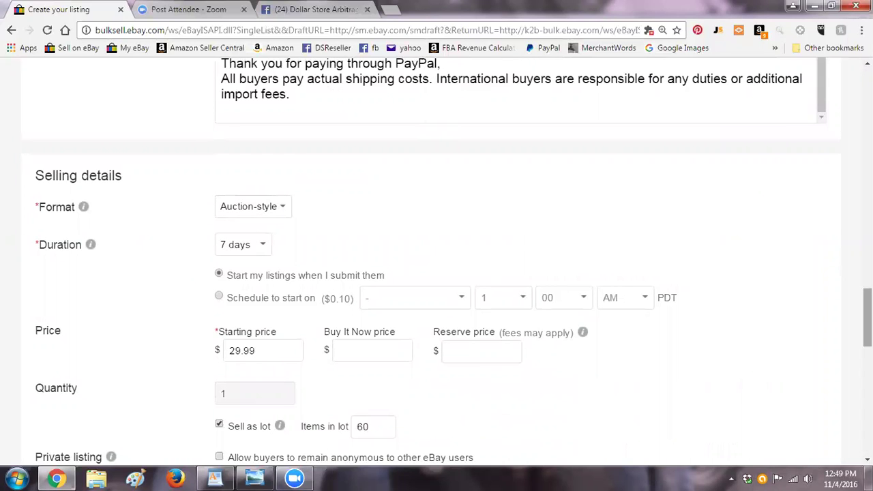
scroll(446, 263, down, 4)
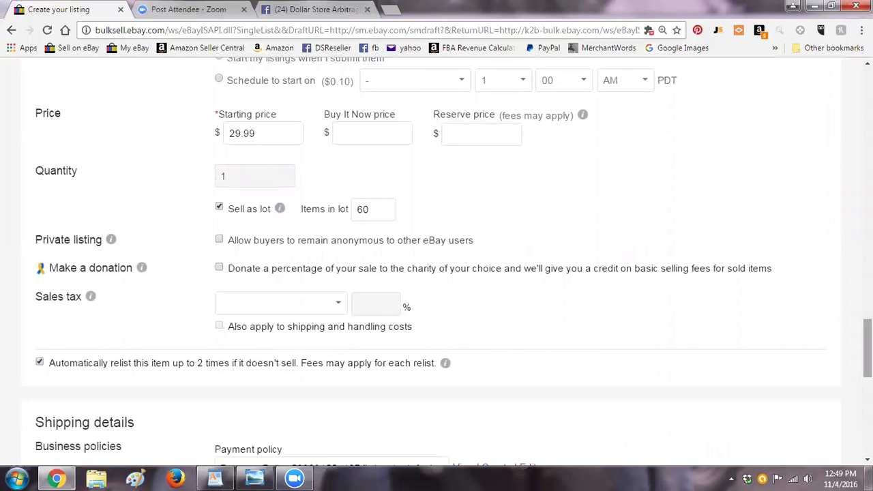
scroll(447, 263, down, 2)
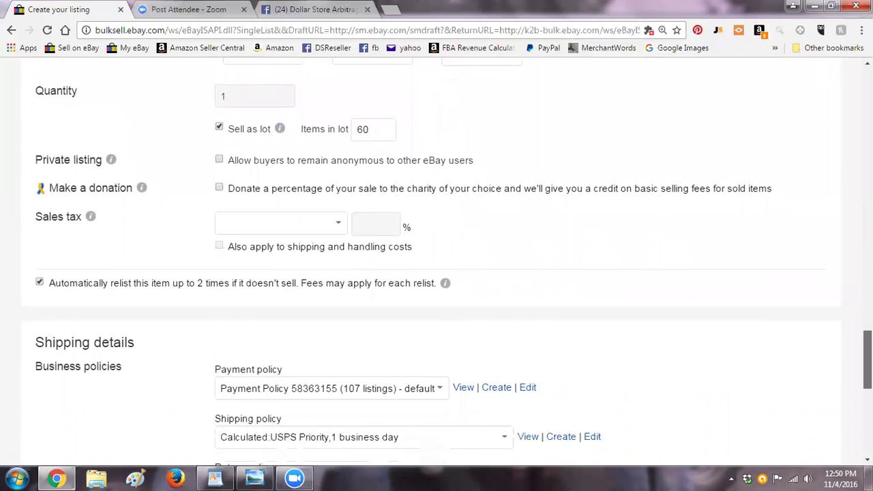
scroll(411, 321, down, 2)
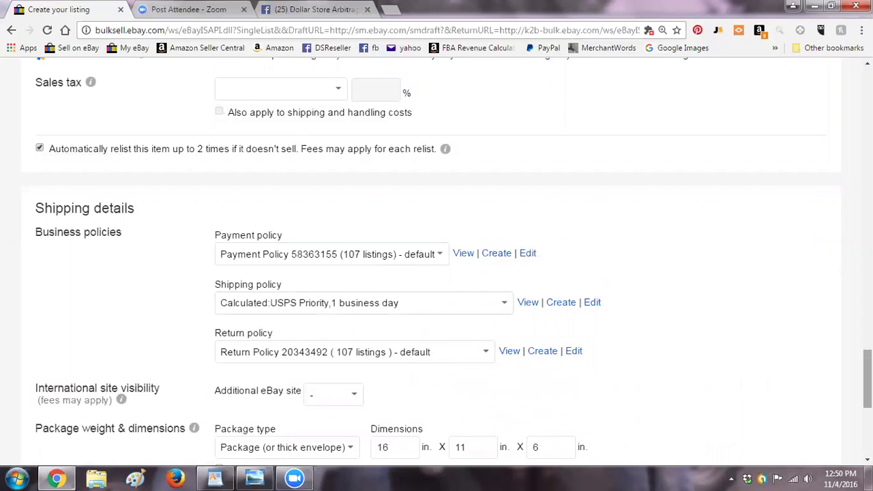
drag(867, 379, 867, 388)
scroll(282, 259, down, 1)
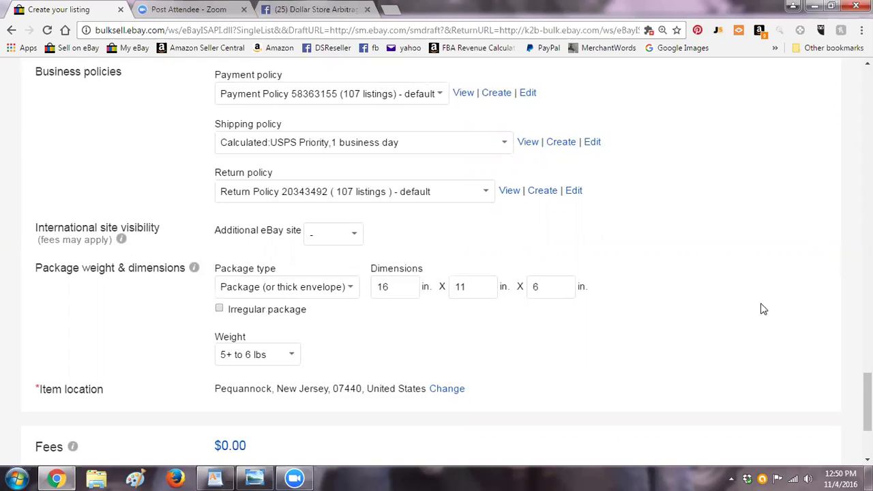
scroll(867, 402, down, 2)
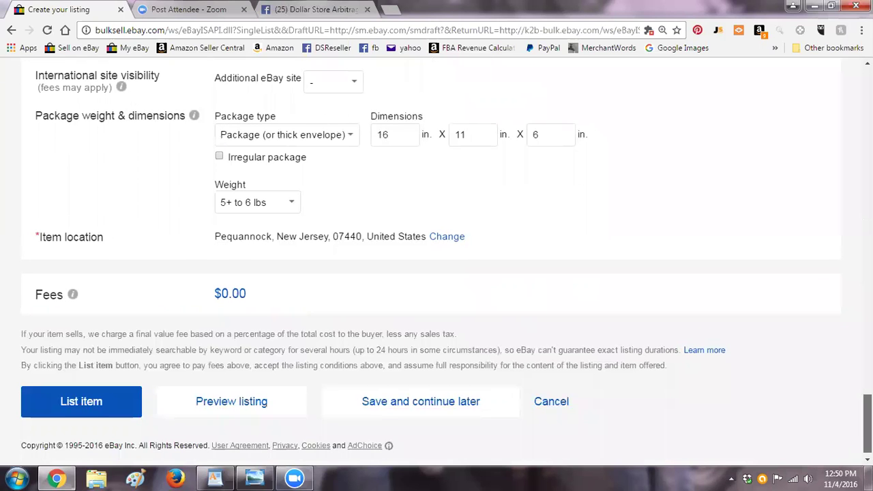
scroll(866, 402, up, 20)
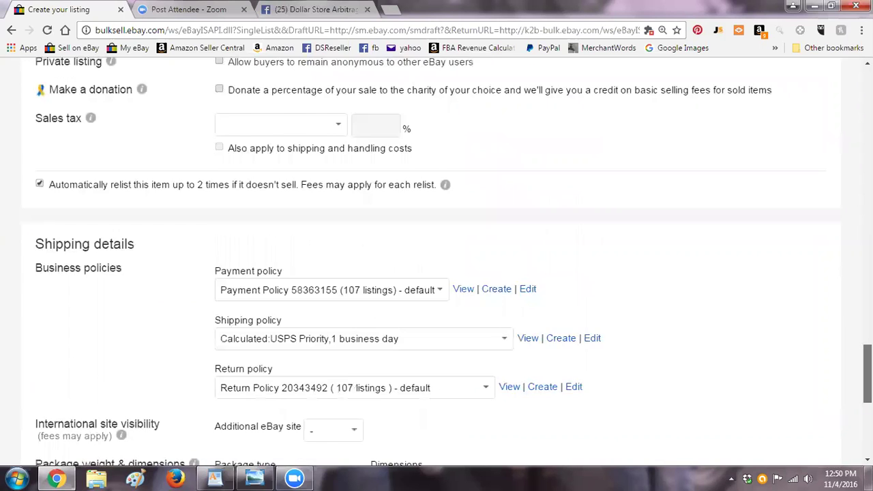
scroll(847, 158, up, 2)
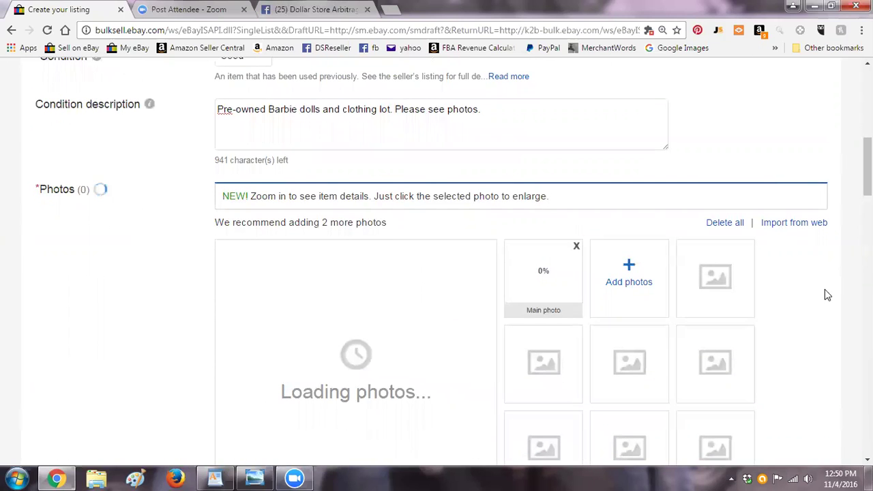
drag(868, 167, 868, 424)
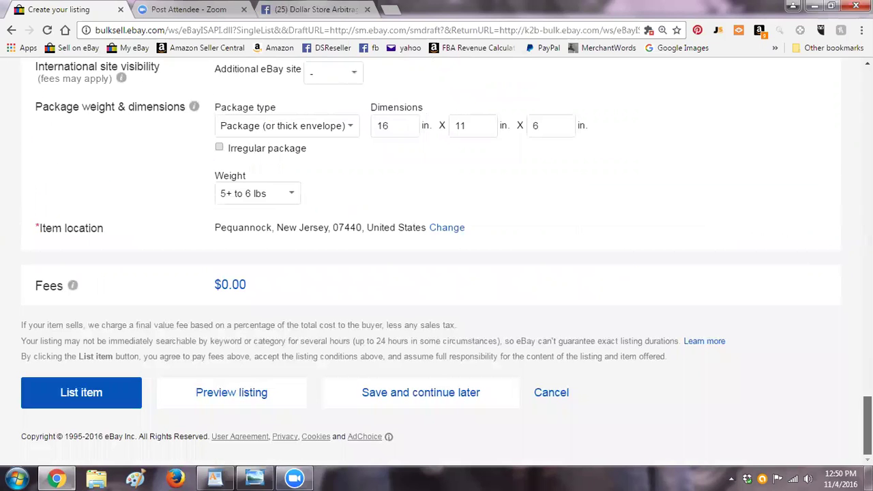